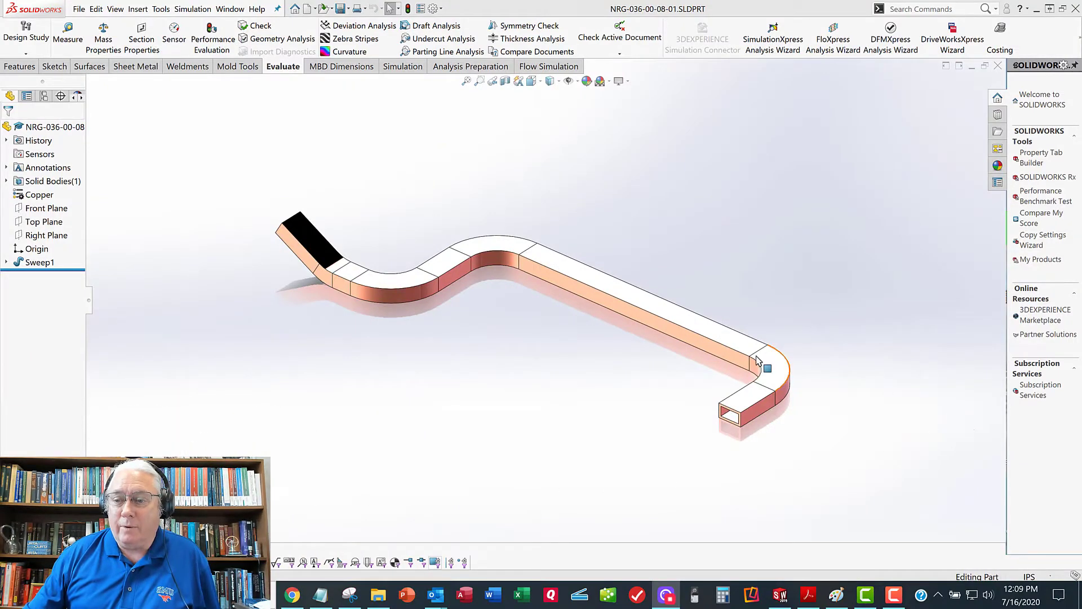
click(507, 352)
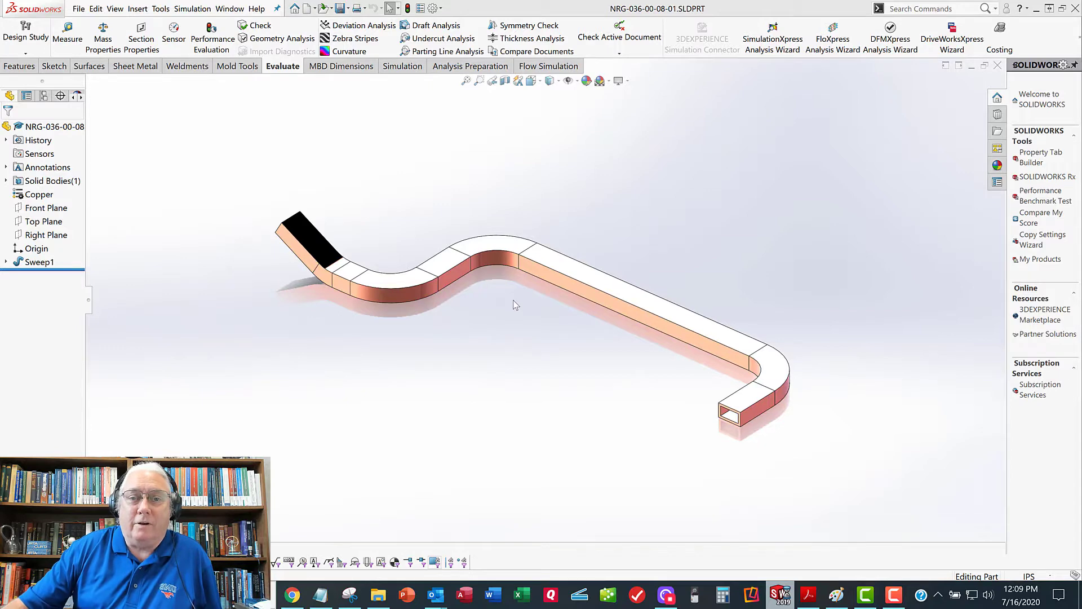
mouse_move(514, 305)
middle_down()
mouse_move(570, 364)
mouse_move(526, 408)
mouse_move(540, 397)
middle_up()
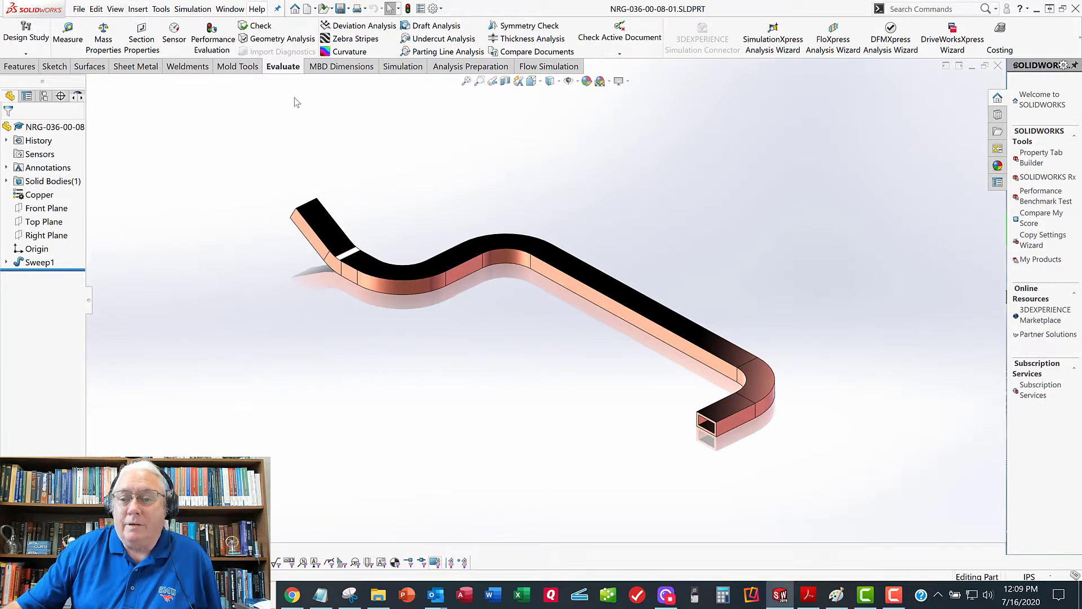
middle_drag(367, 245, 368, 239)
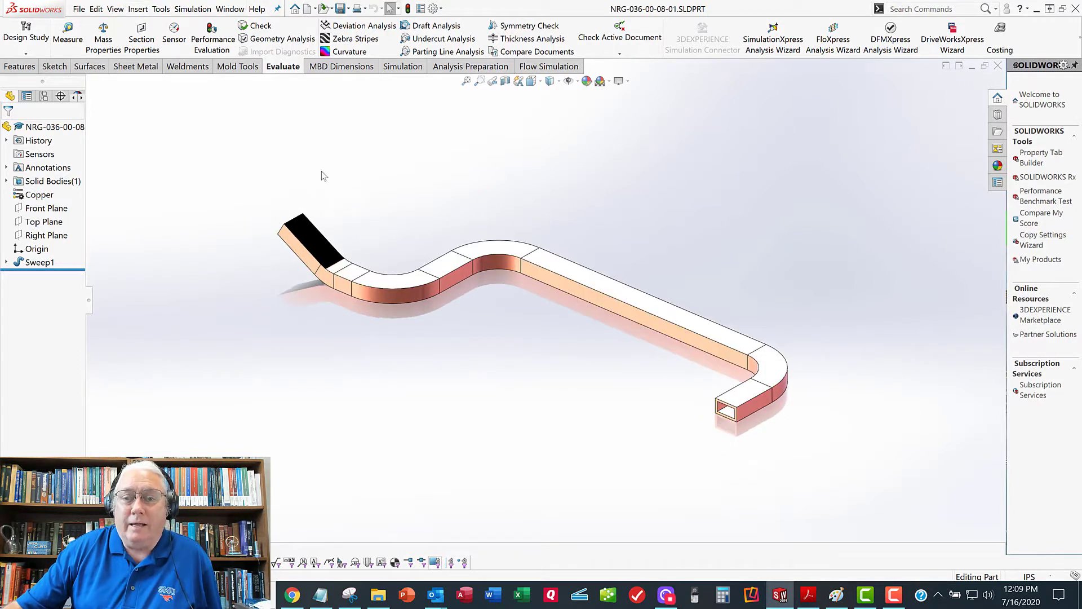
Open the equations manager, then bring up the WR-34 dimension table in Paint and move it clear of the dialog.
click(160, 9)
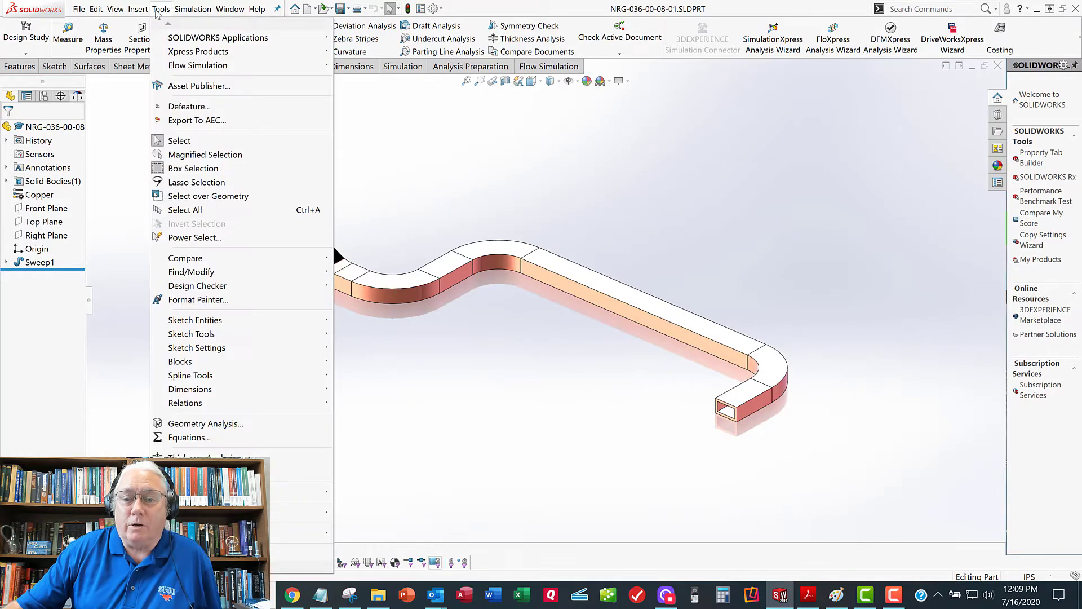
click(189, 437)
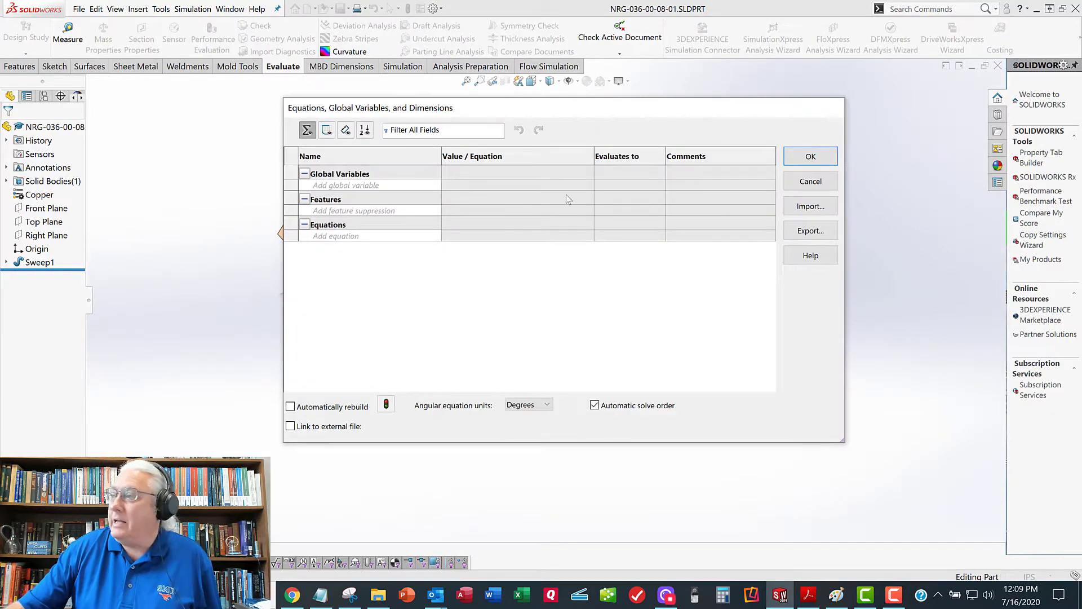
click(836, 595)
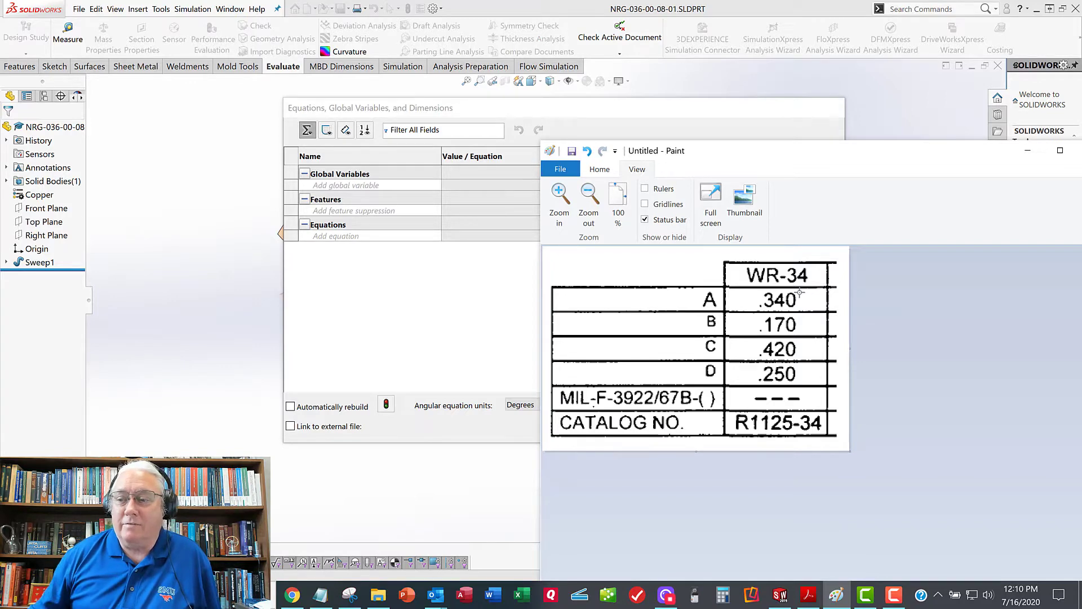
drag(780, 153, 1081, 153)
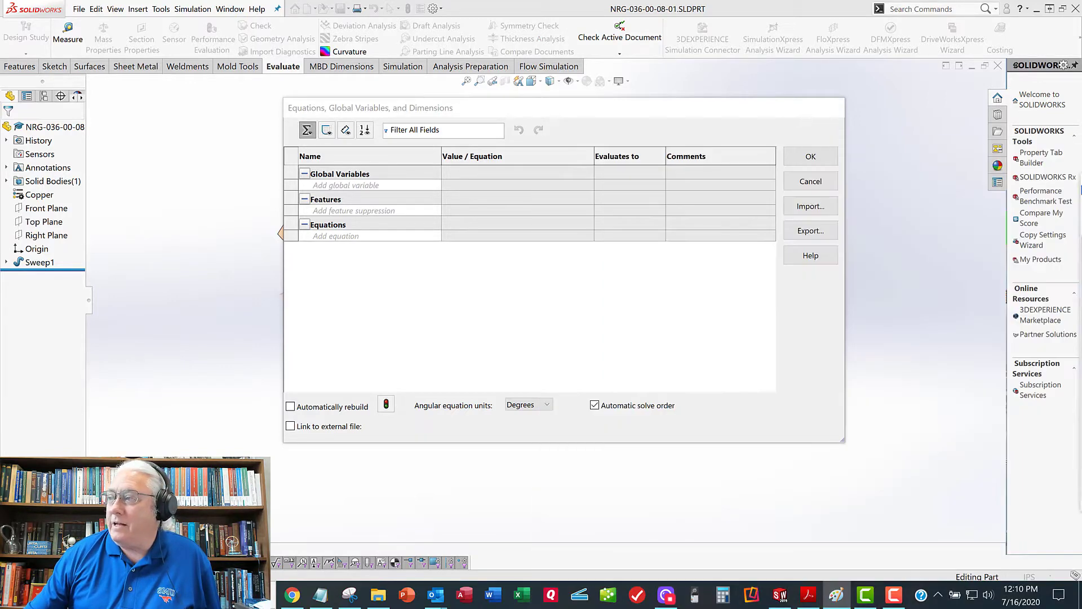
Add the global variables A = .34 and B = .17.
click(345, 185)
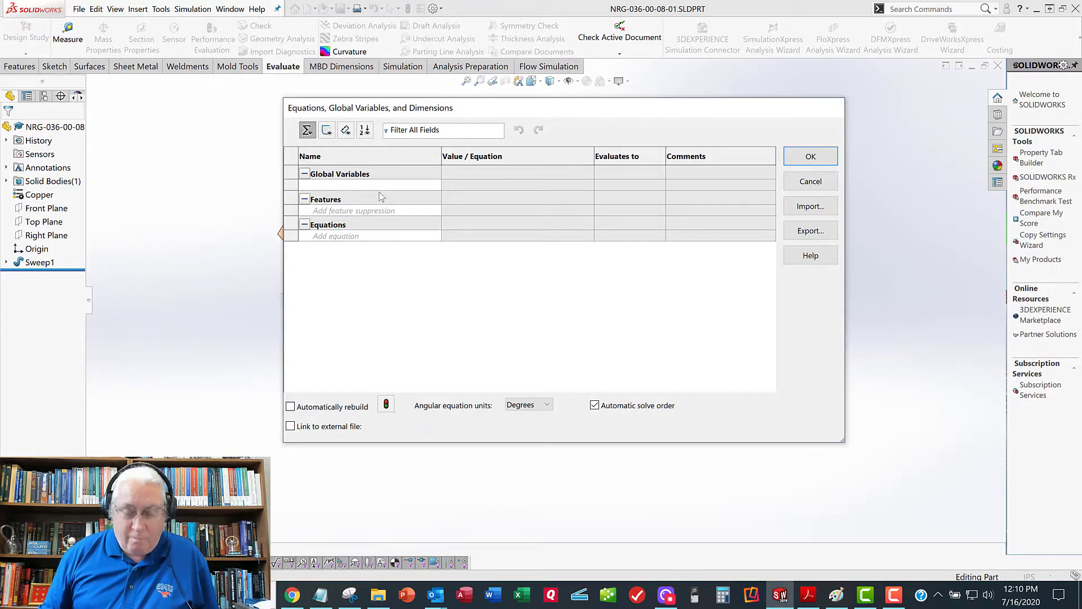
text(A)
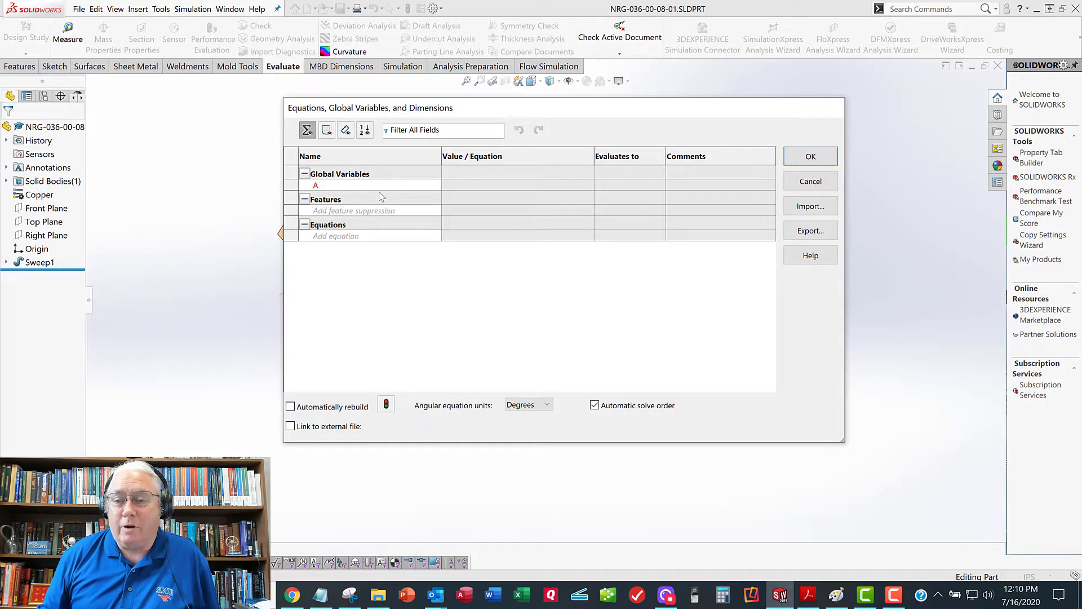
key(Tab)
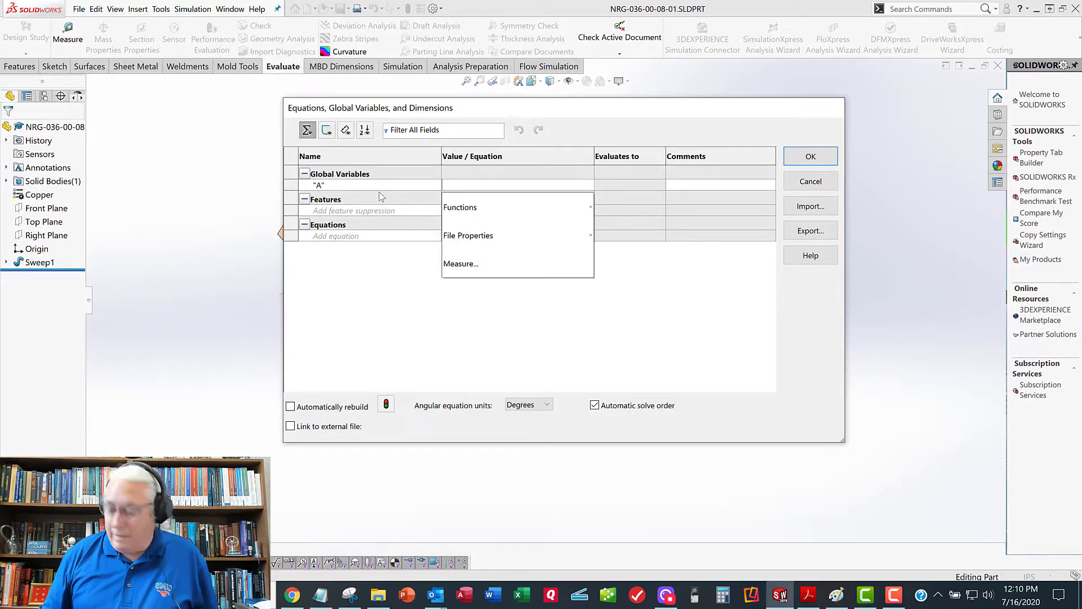
text(=.34)
key(Return)
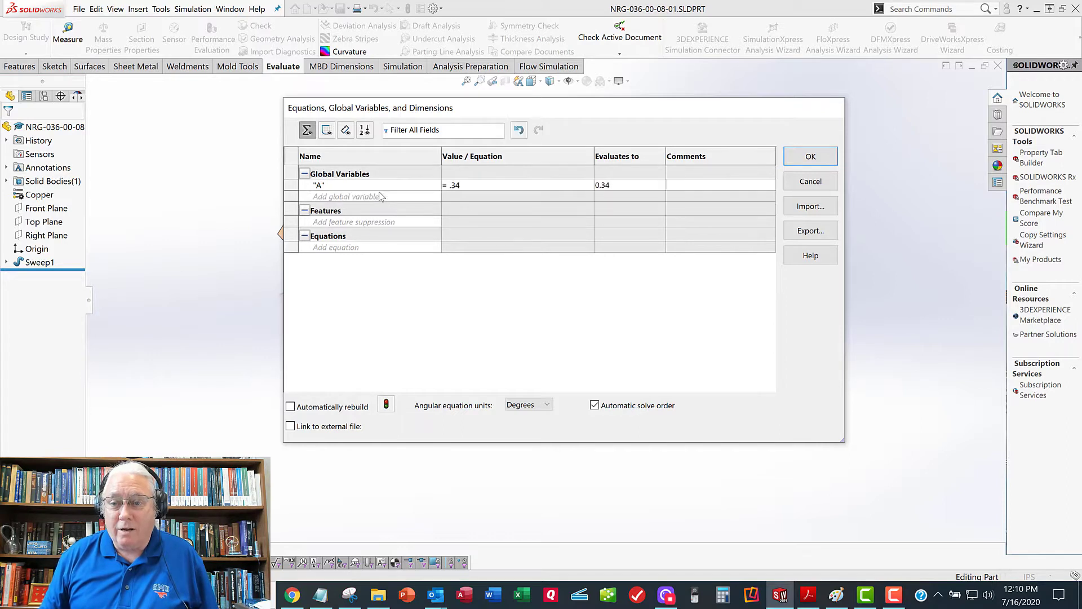
text(B)
key(Tab)
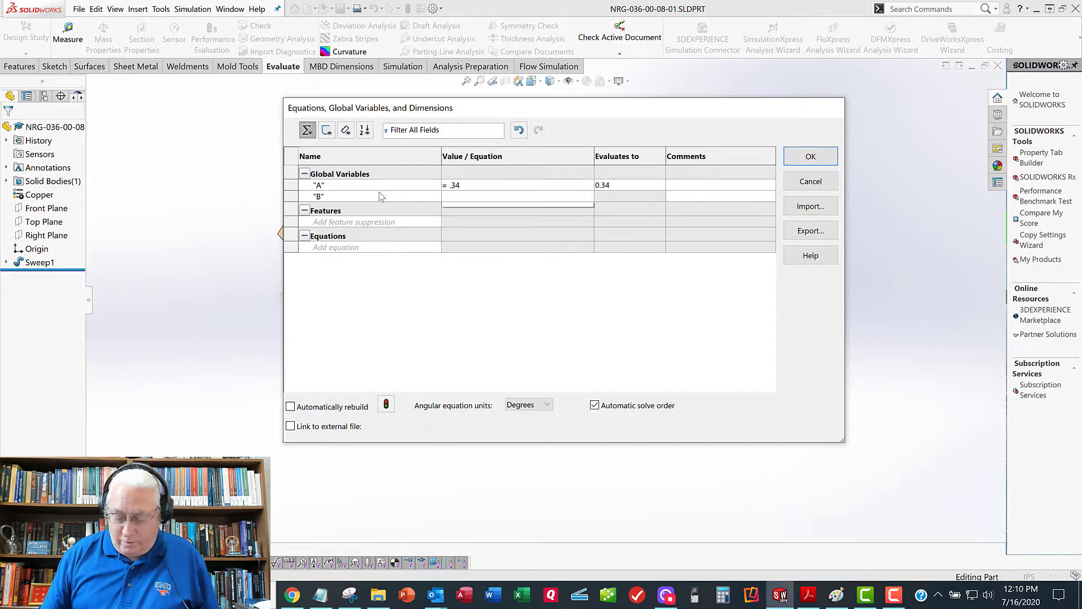
text(= .17)
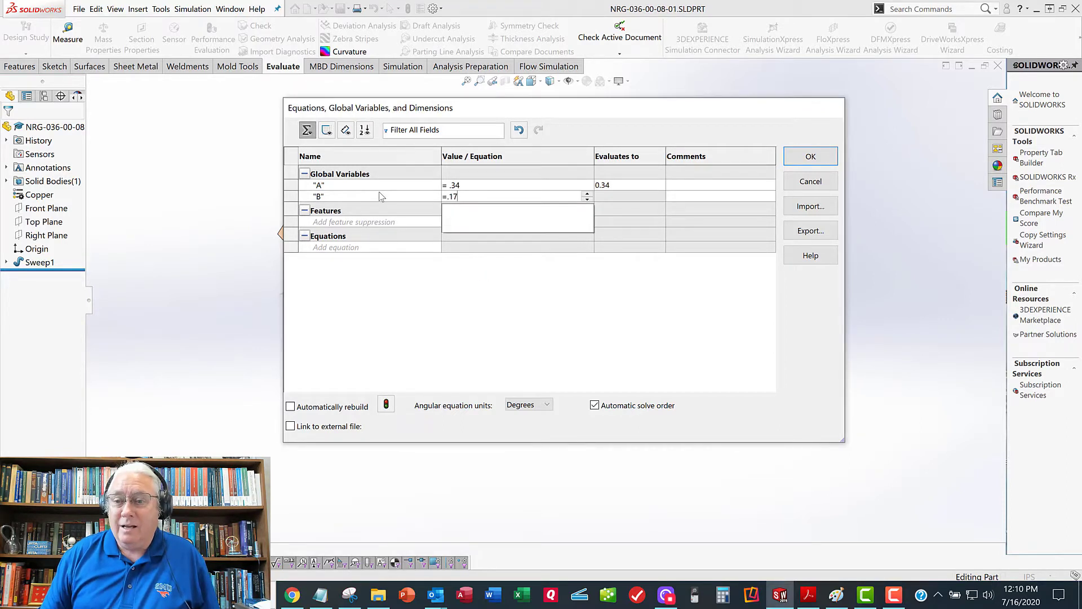
key(Return)
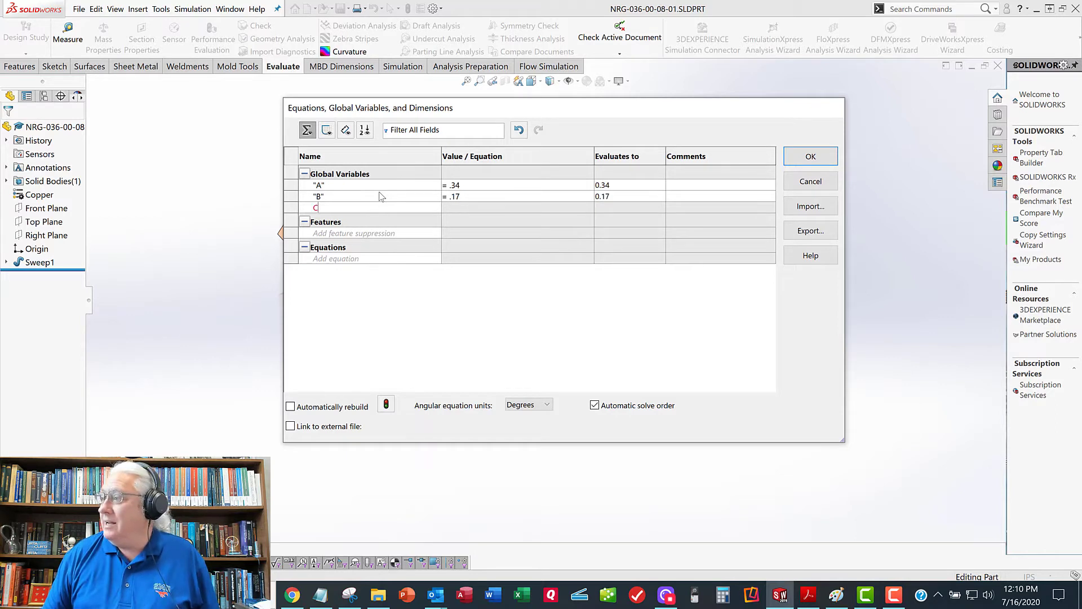
Add the global variables C = .42 and D = .25, and accept the equations.
text(C)
key(Tab)
text(=.42)
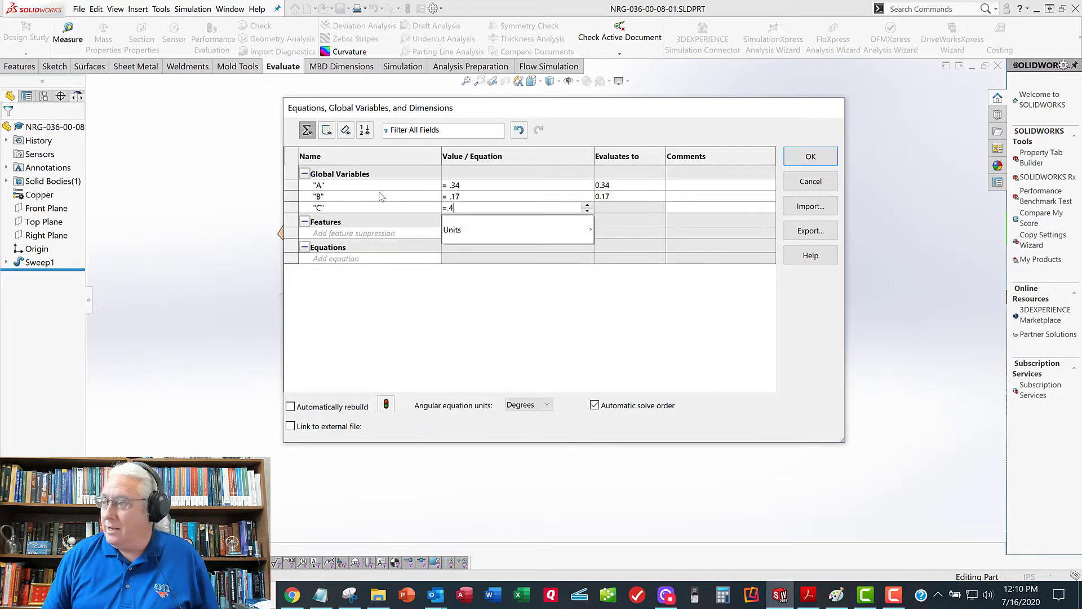
key(Return)
text(D)
key(Tab)
text(=.25)
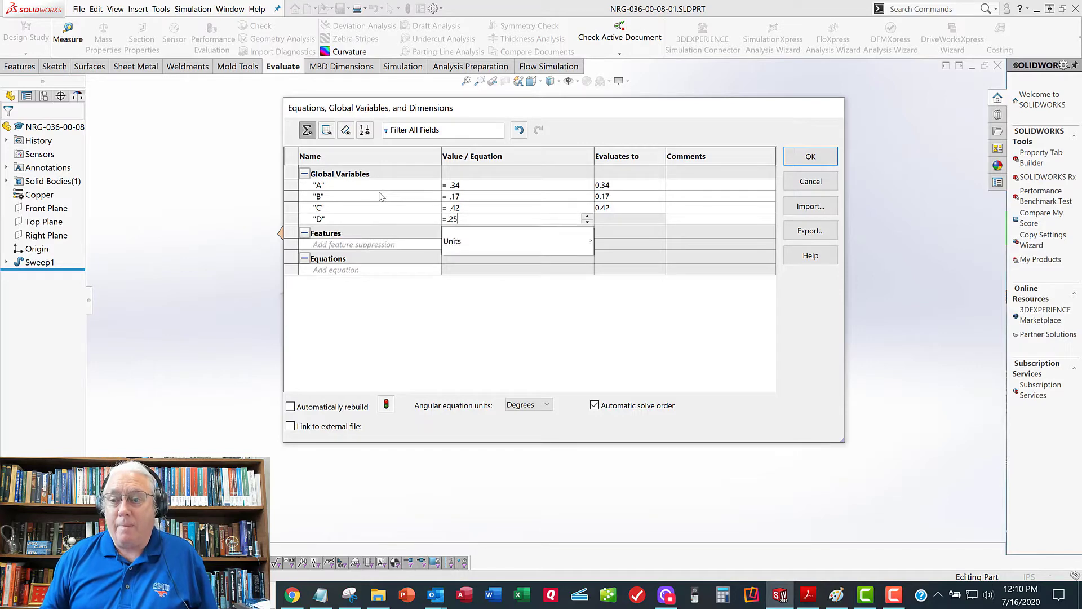
key(Return)
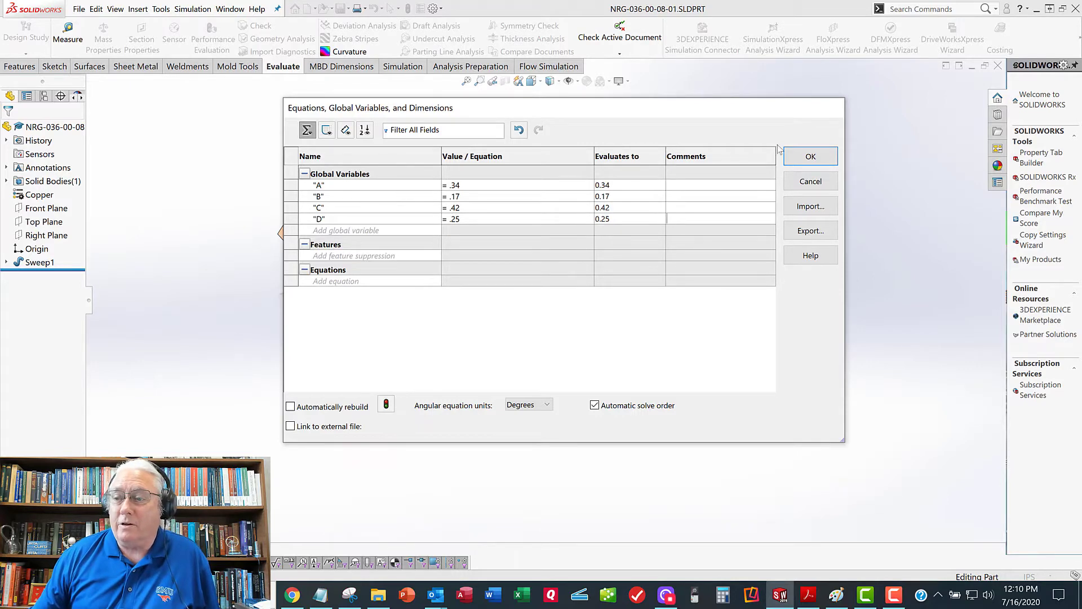
click(827, 159)
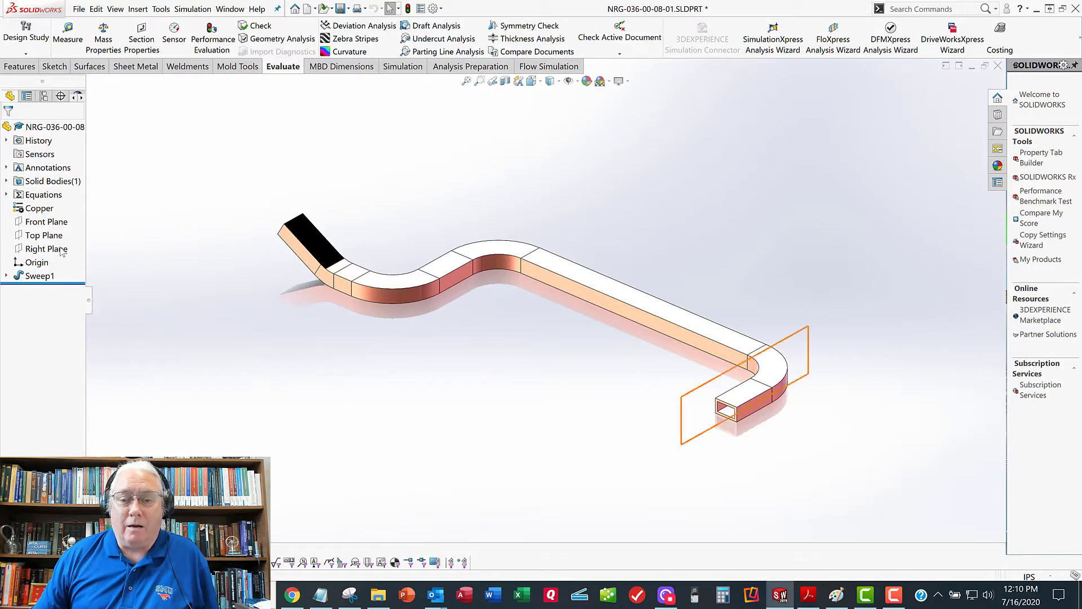
Open the sweep's profile sketch, Sketch1, for editing and view it face-on.
click(6, 275)
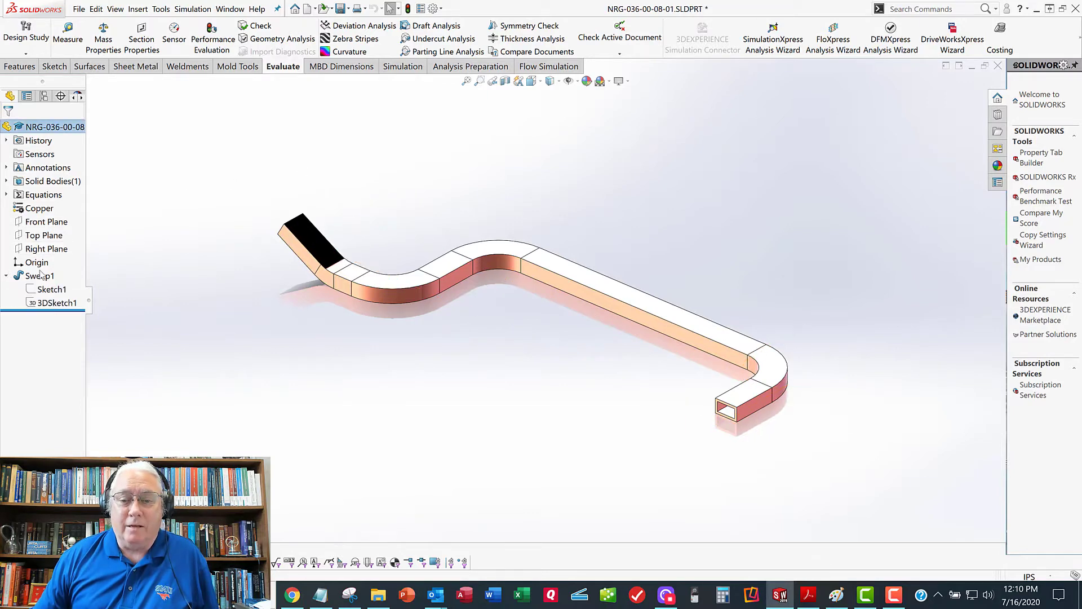
right_click(45, 289)
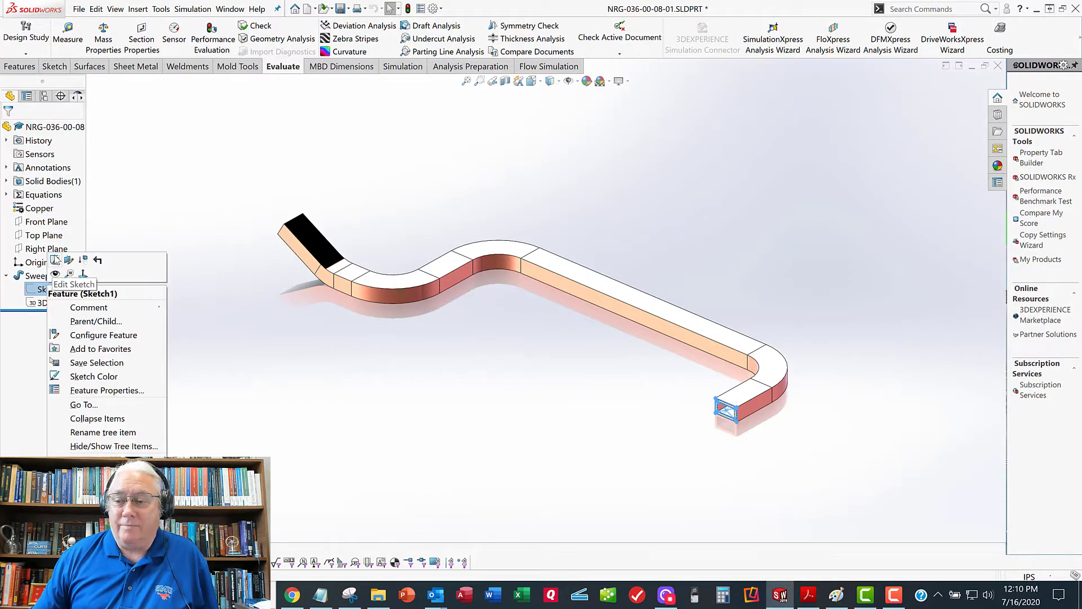
click(54, 260)
key(space)
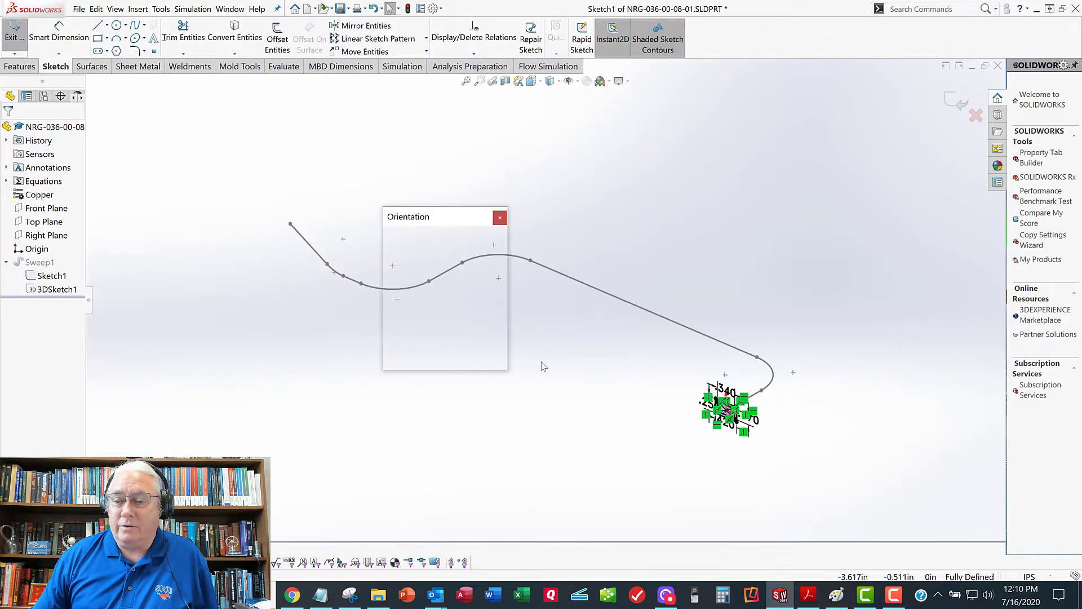
click(403, 262)
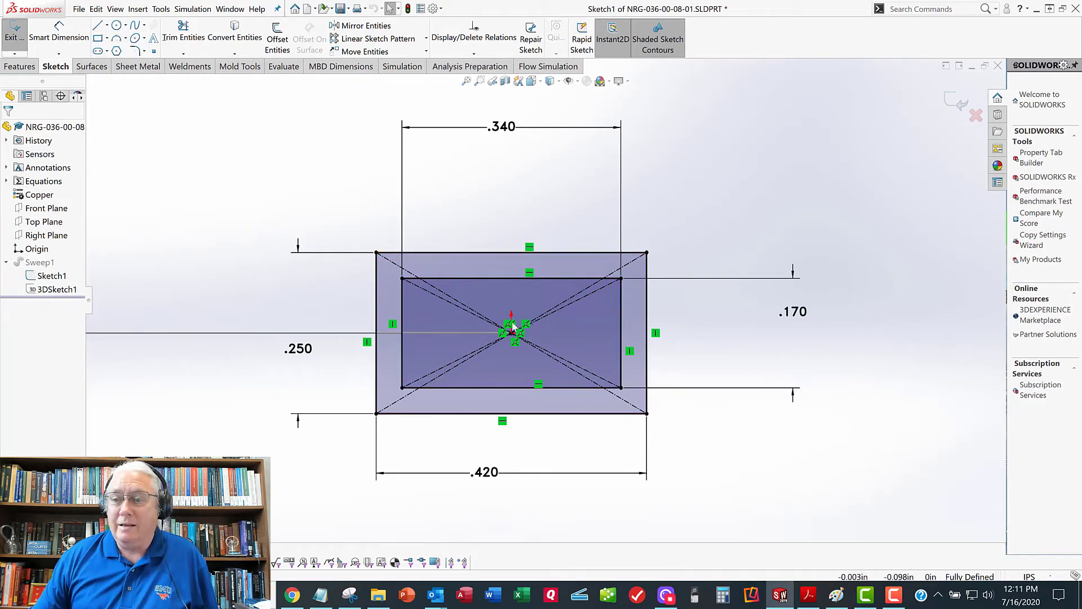
Link the inner rectangle's width dimension to global variable A.
click(504, 131)
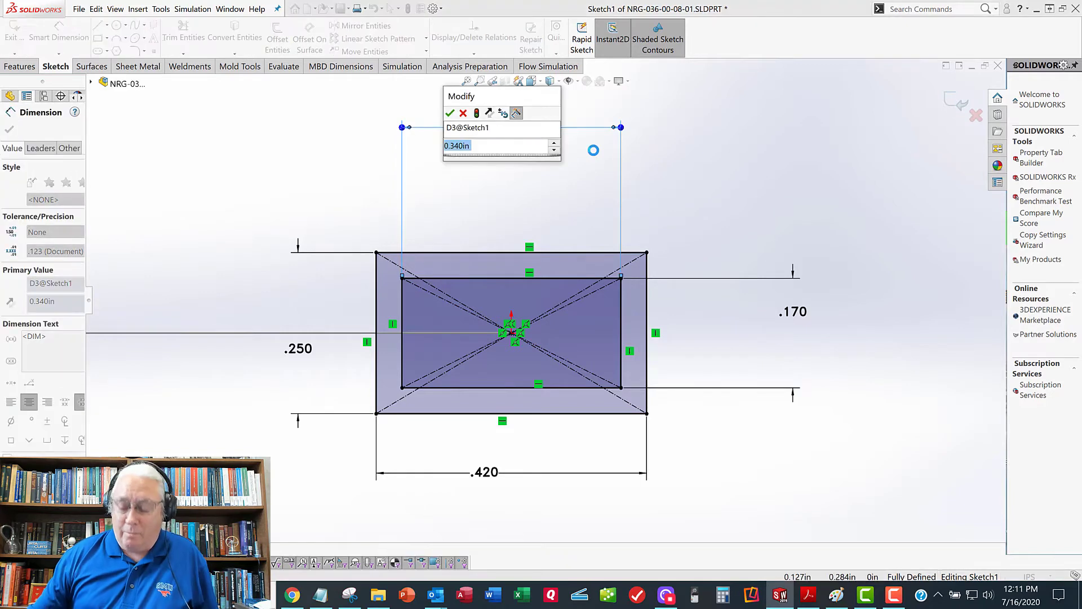
text(=)
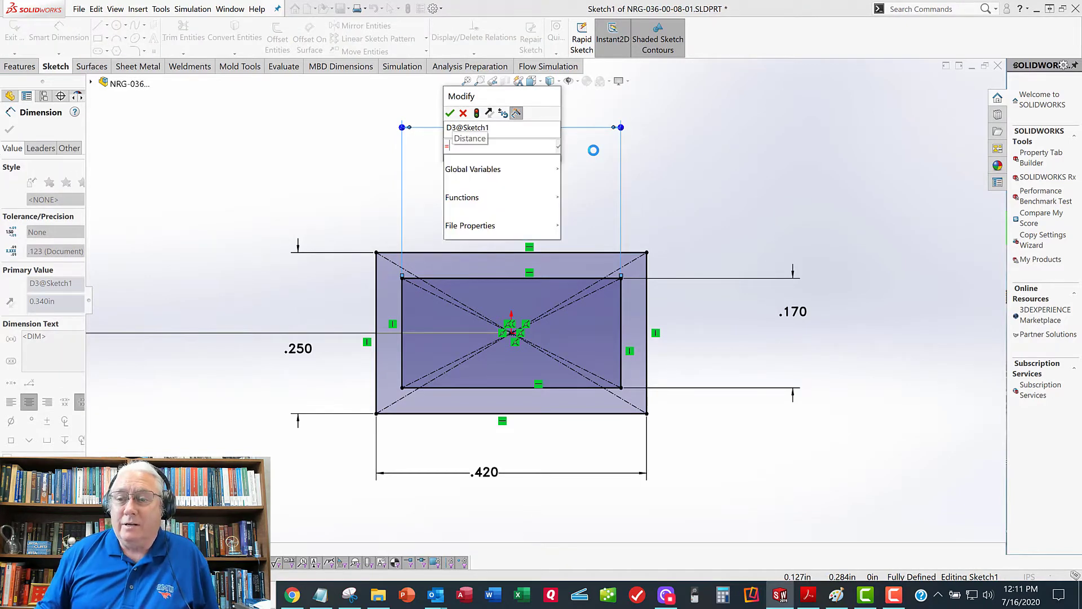
key(Down)
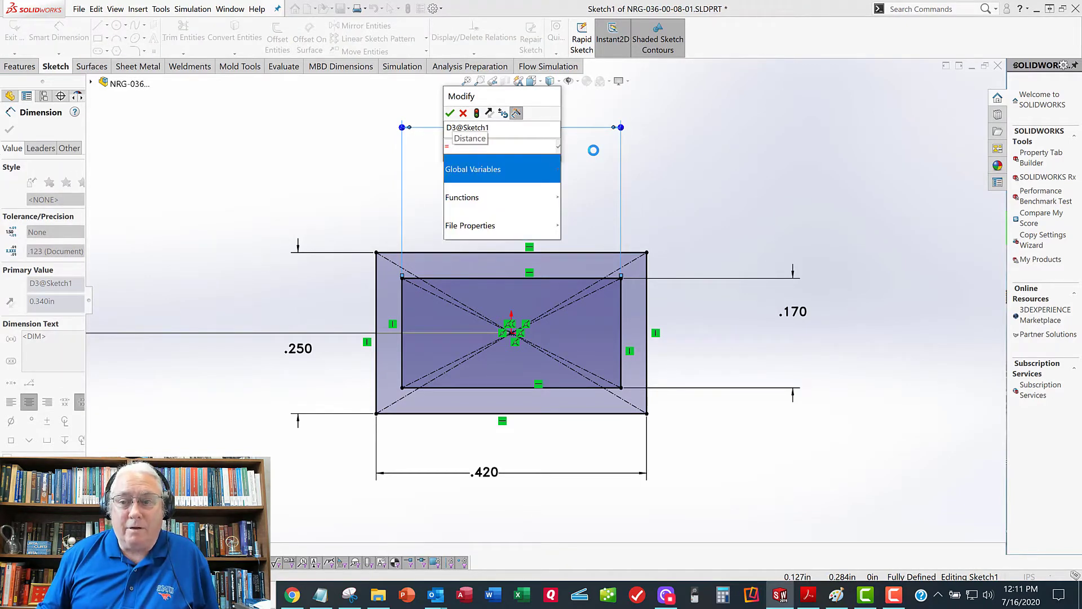
key(Right)
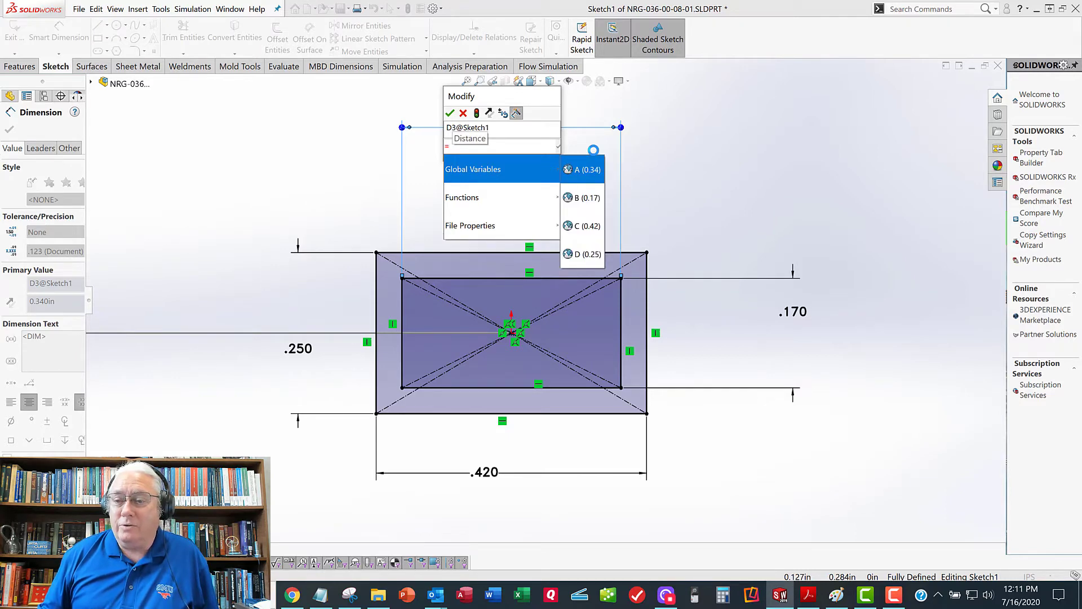
key(Return)
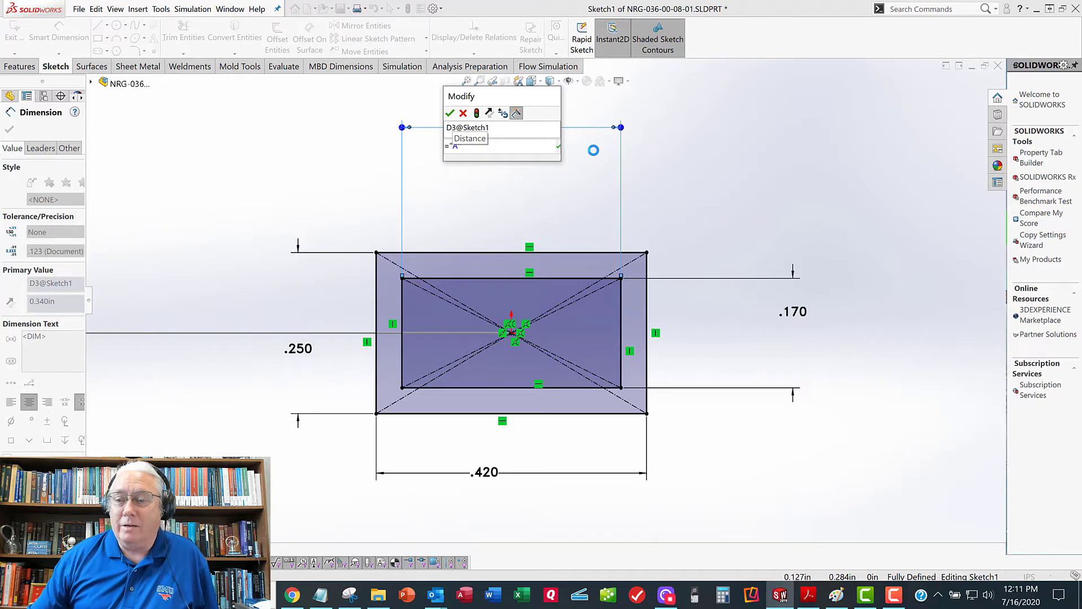
key(Return)
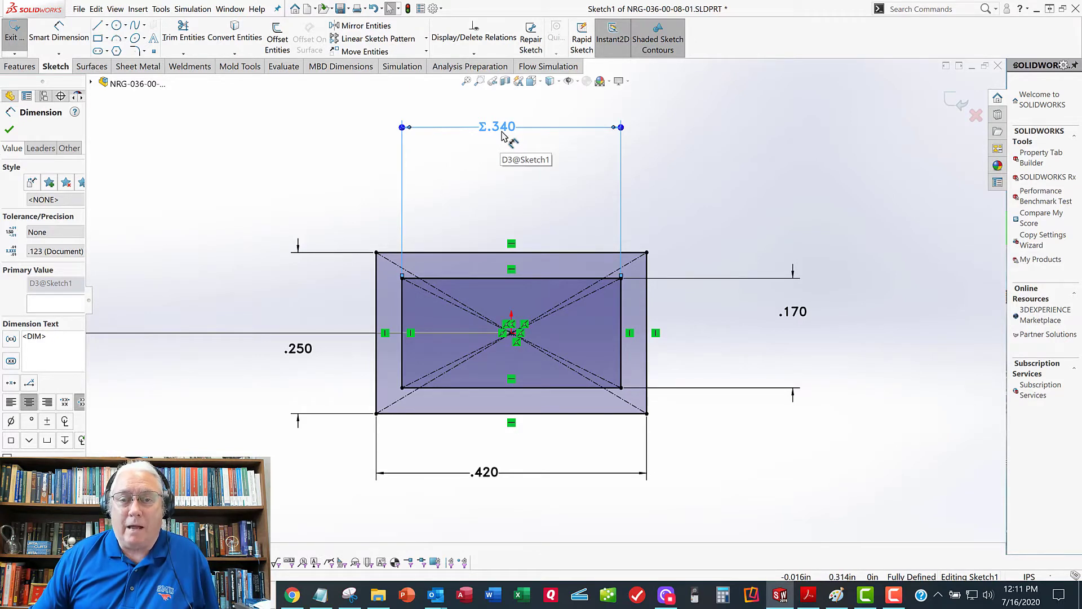
click(685, 139)
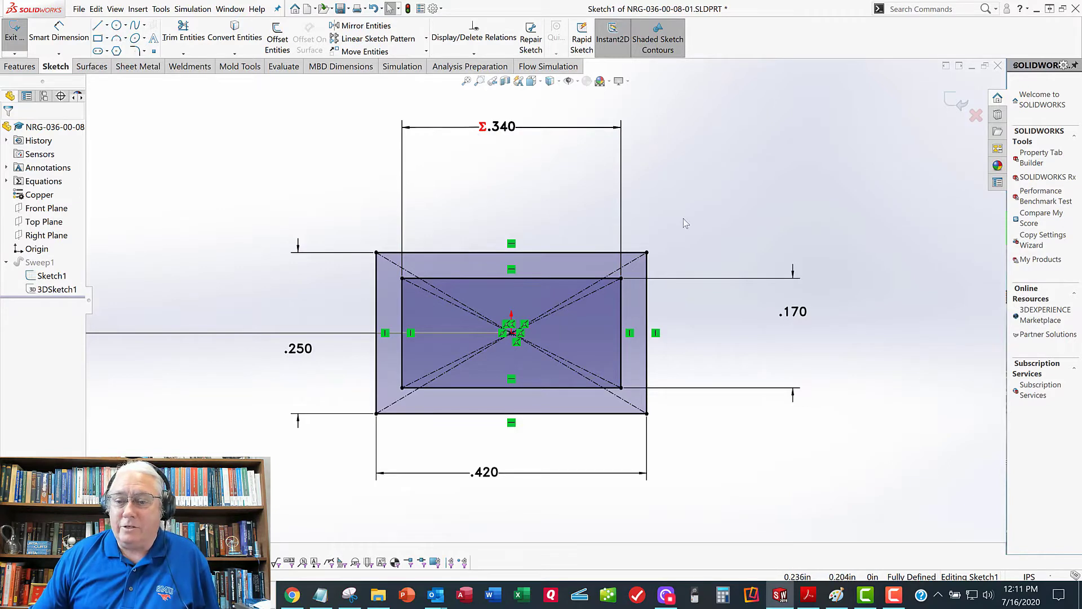
Link the inner rectangle's height dimension to global variable B.
click(803, 315)
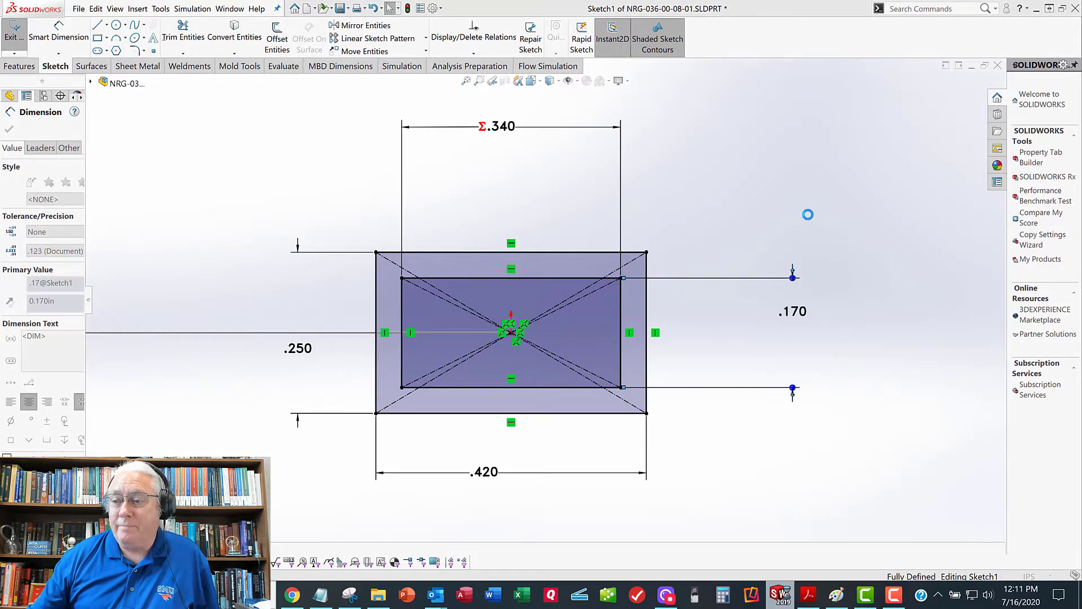
double_click(794, 265)
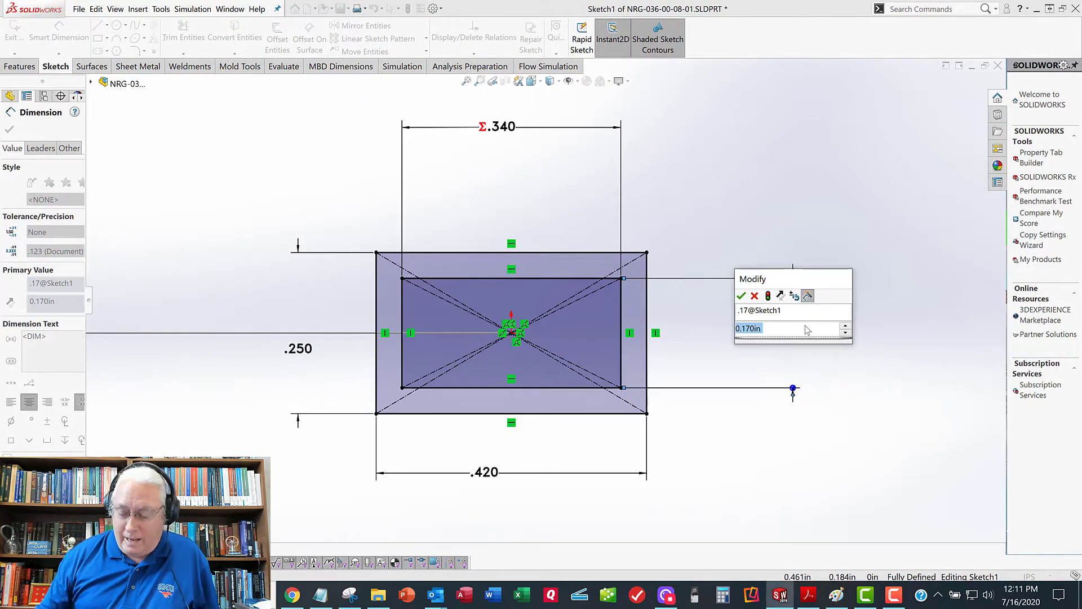
text(=)
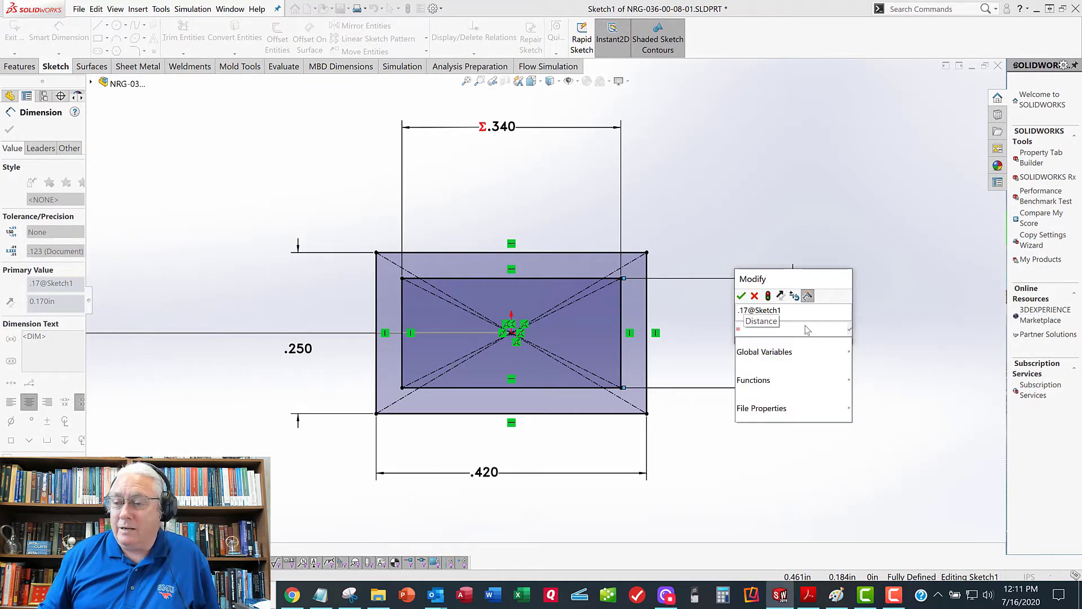
key(Down)
key(Right)
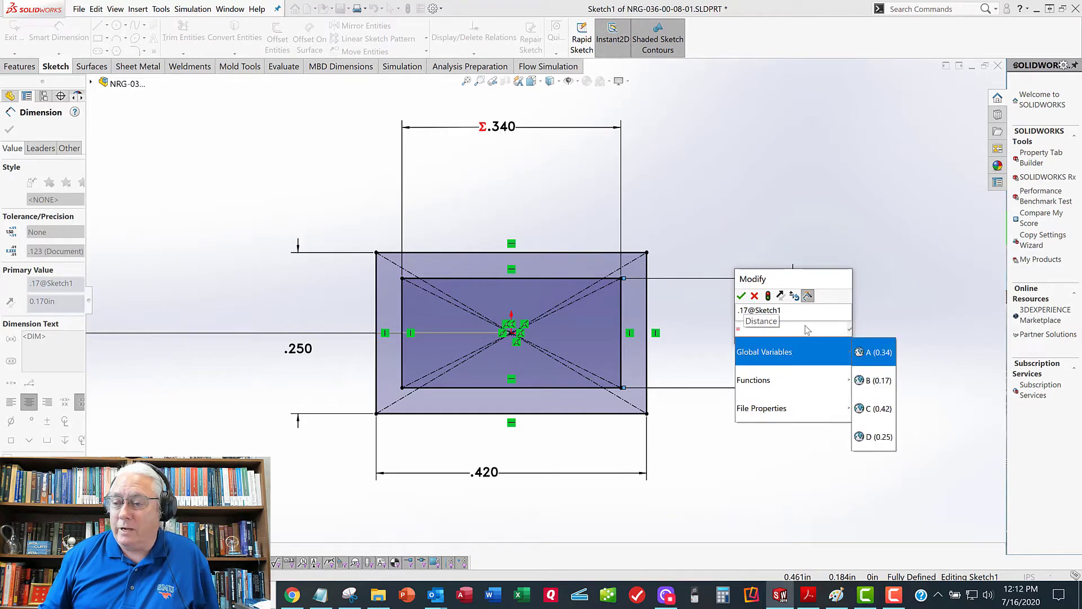
key(Down)
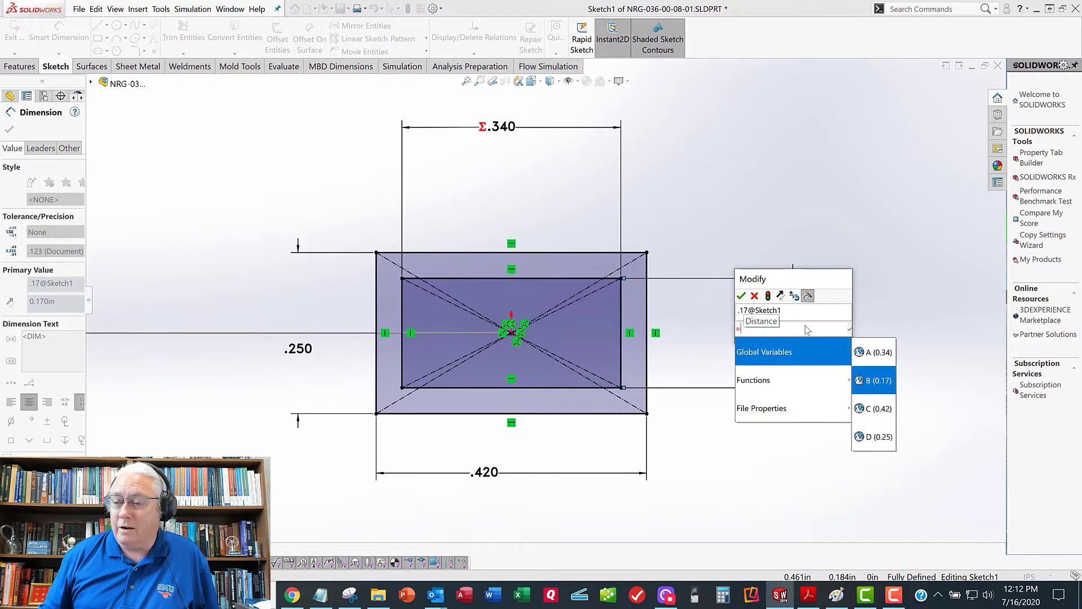
key(Return)
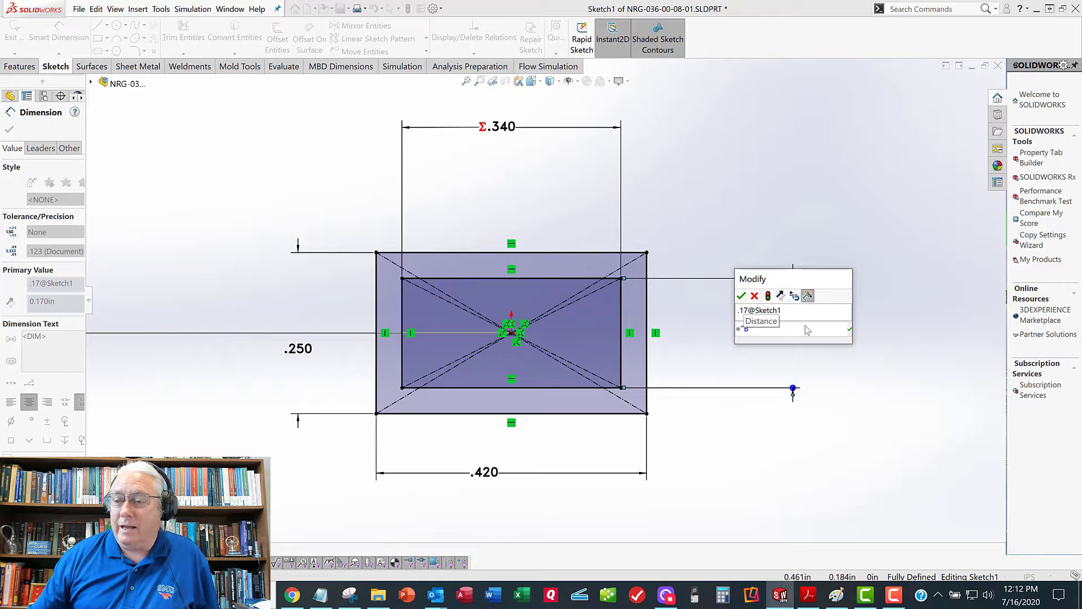
click(741, 296)
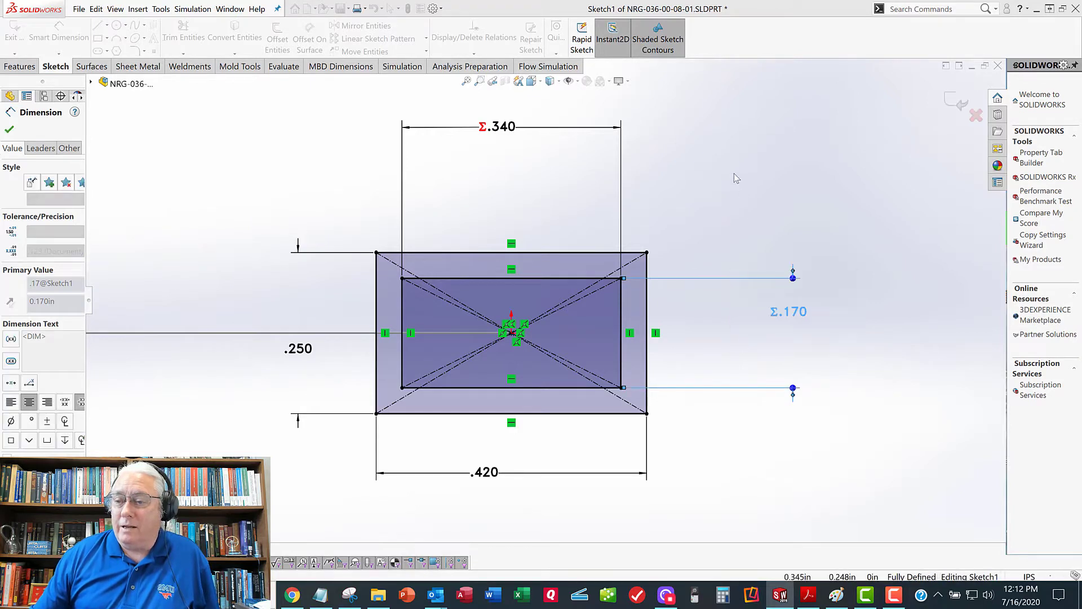
click(739, 232)
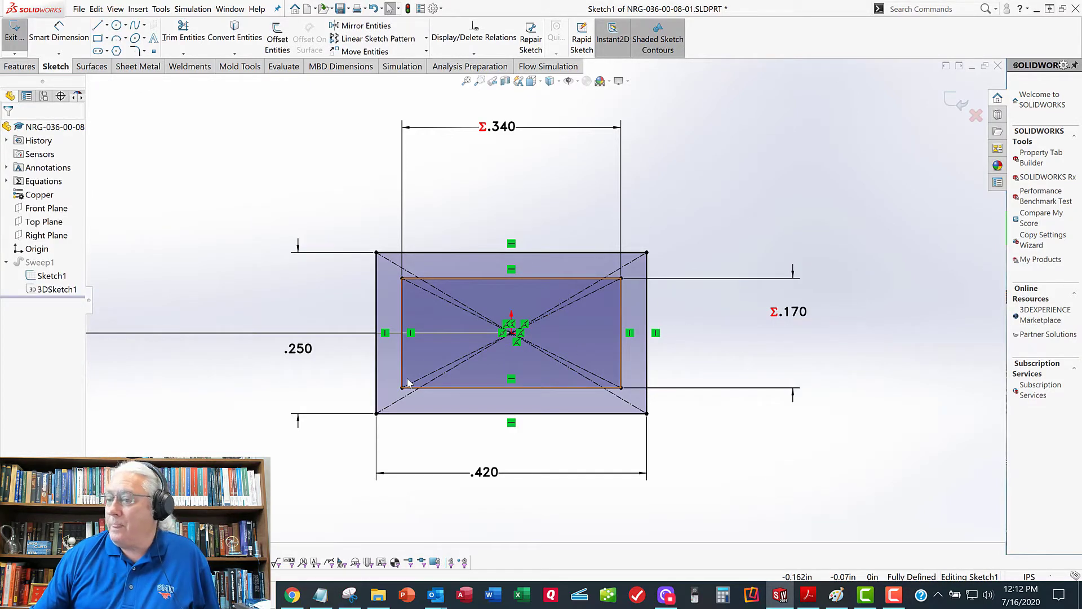
Link the outer rectangle's width dimension to global variable C.
click(488, 476)
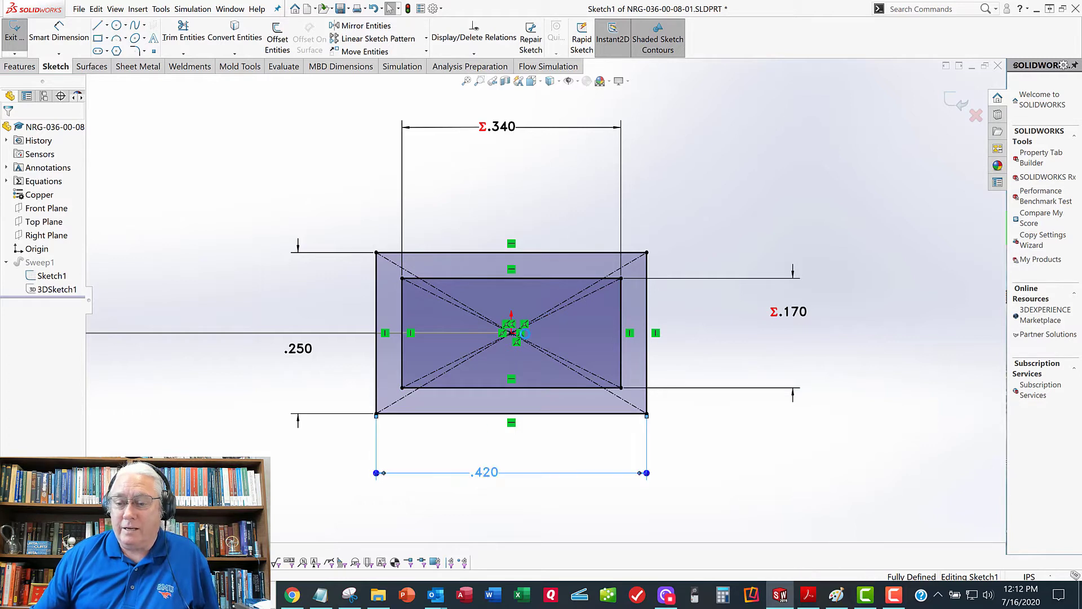
double_click(486, 472)
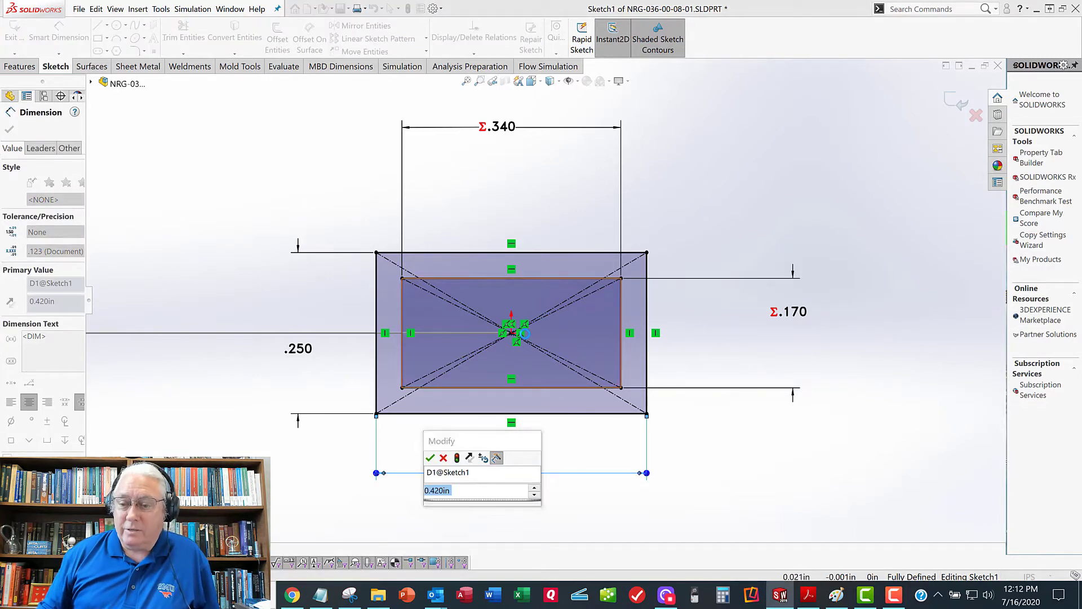
text(=)
mouse_move(462, 512)
click(563, 565)
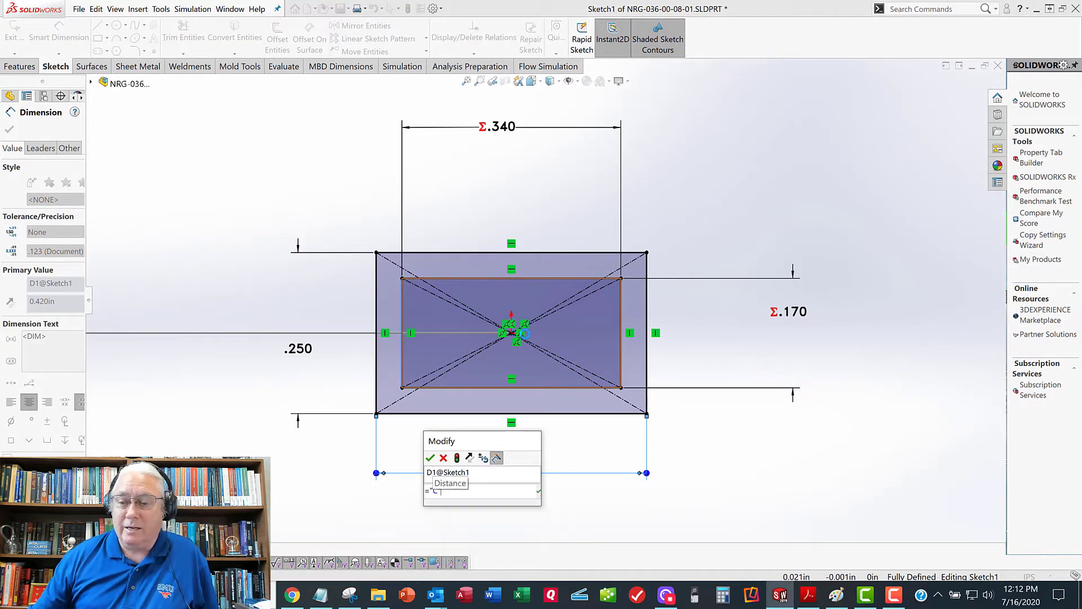
click(430, 457)
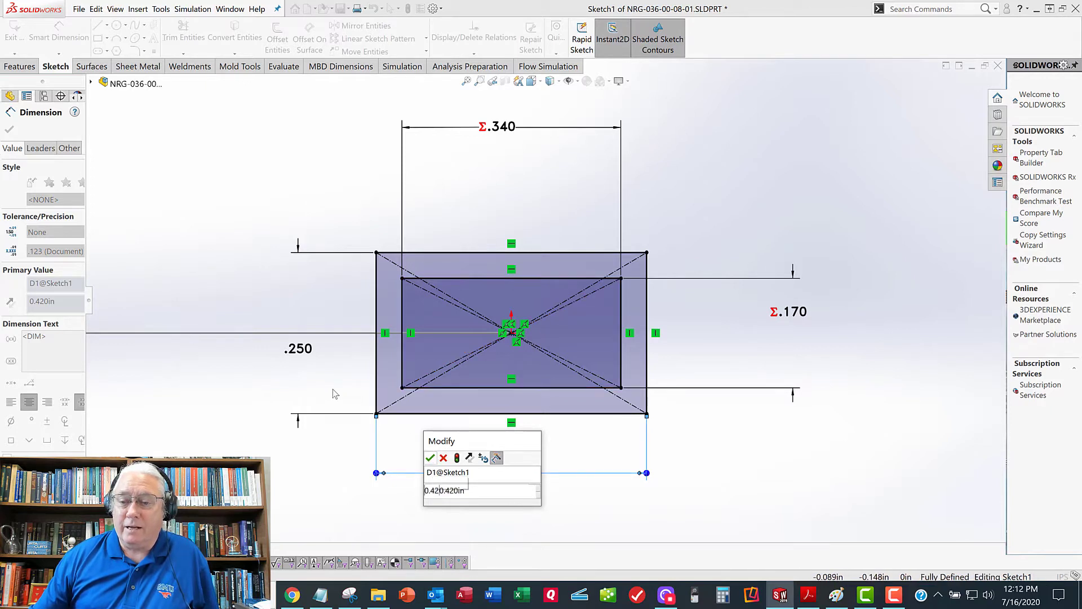
double_click(299, 348)
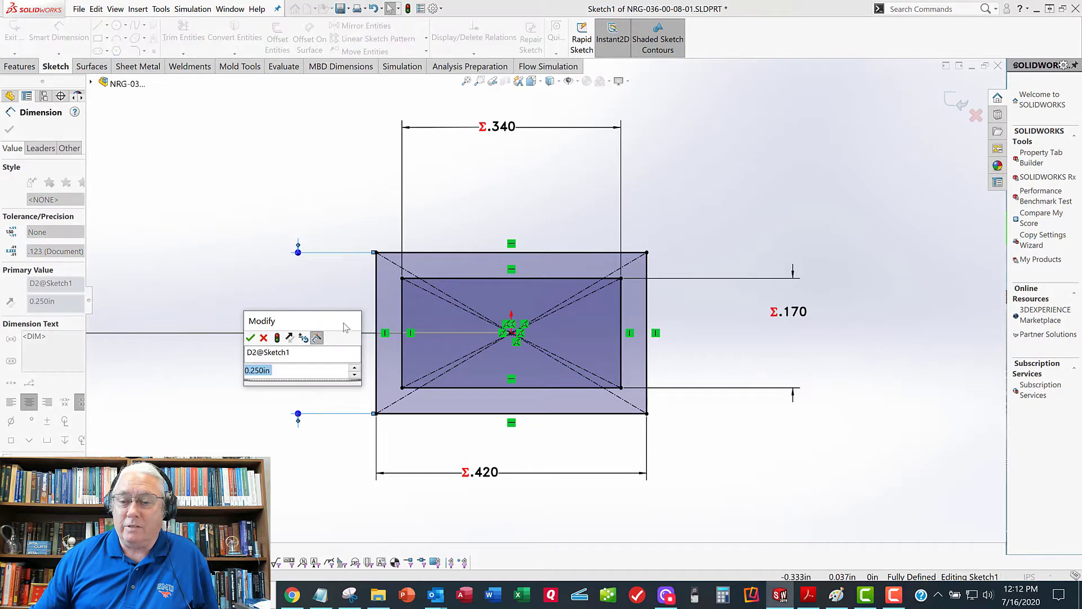
click(251, 337)
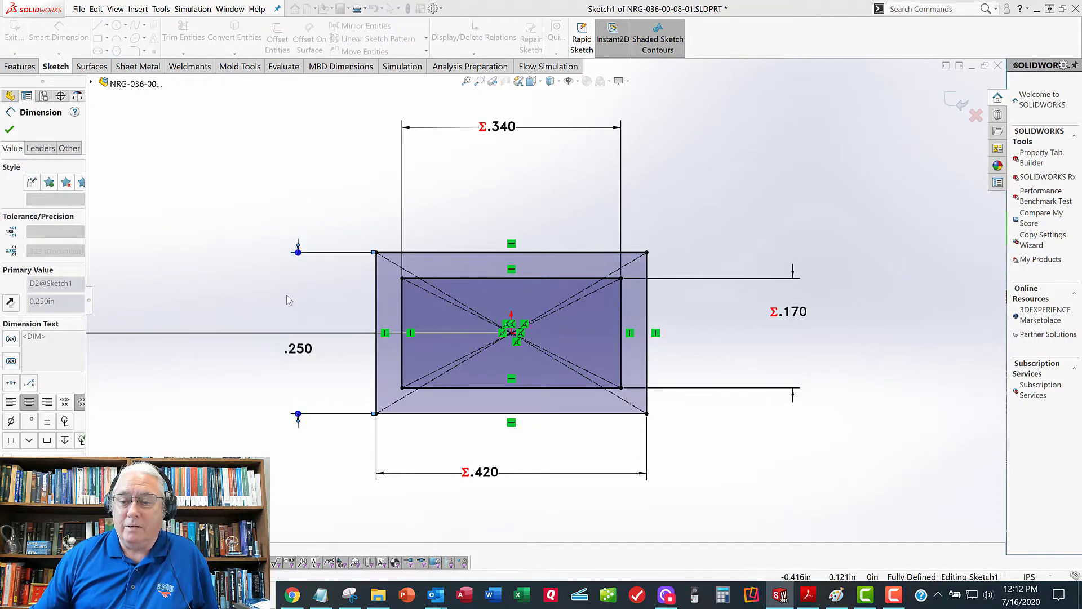
click(300, 350)
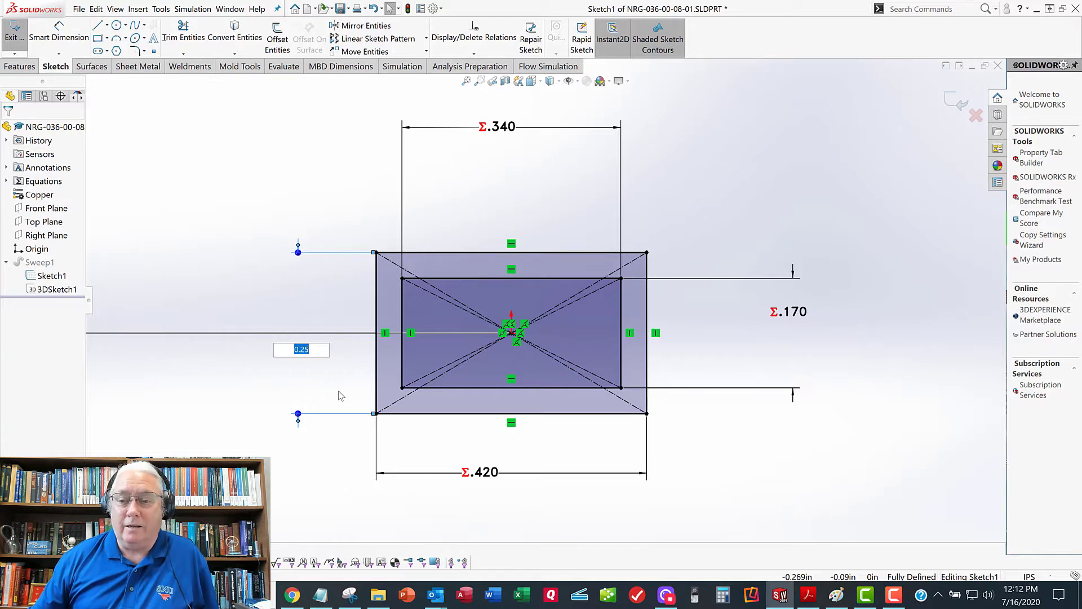
key(Escape)
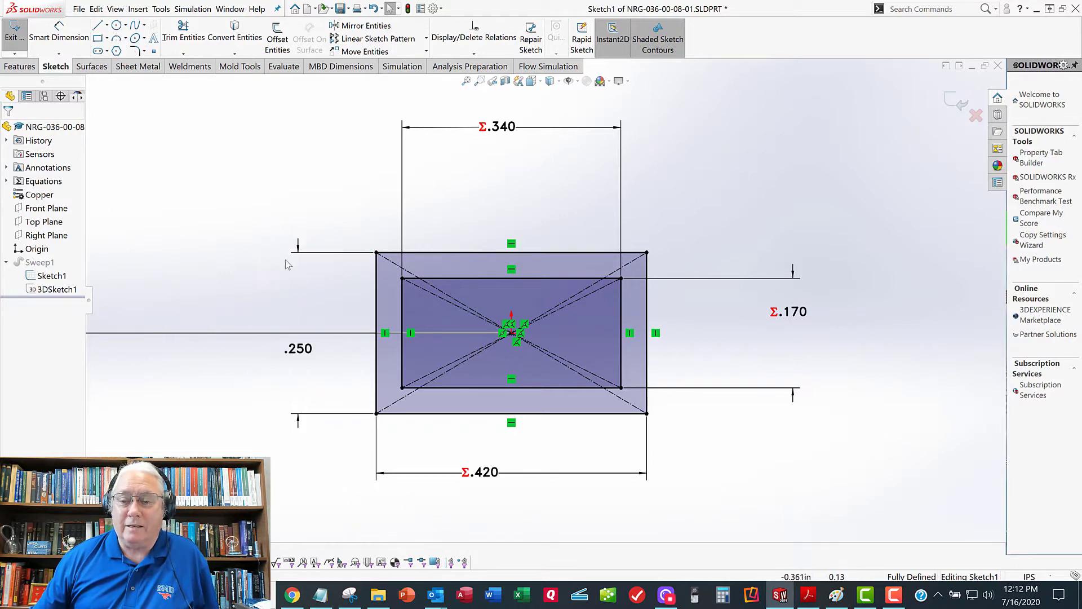
Link the outer rectangle's height dimension to global variable D.
click(300, 350)
double_click(302, 350)
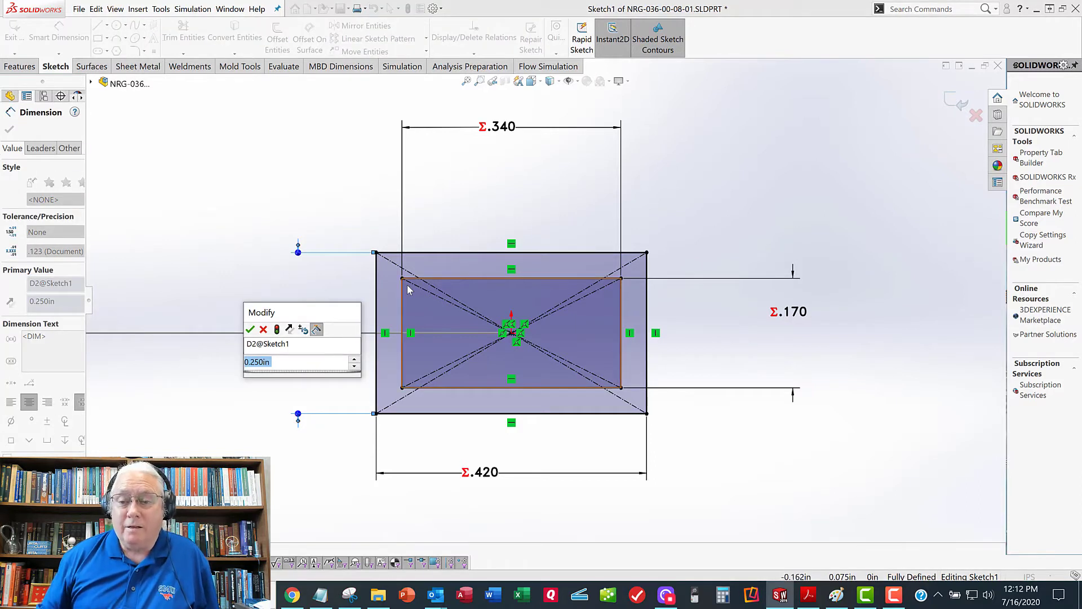
text(=)
key(Down)
key(Right)
key(Down)
key(Down)
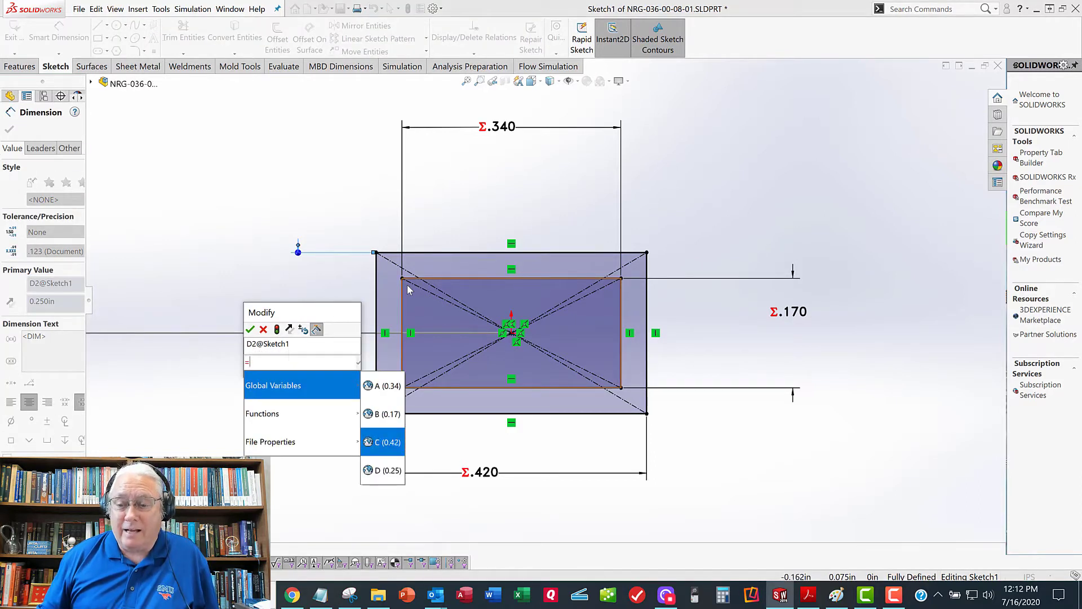
key(Down)
key(Return)
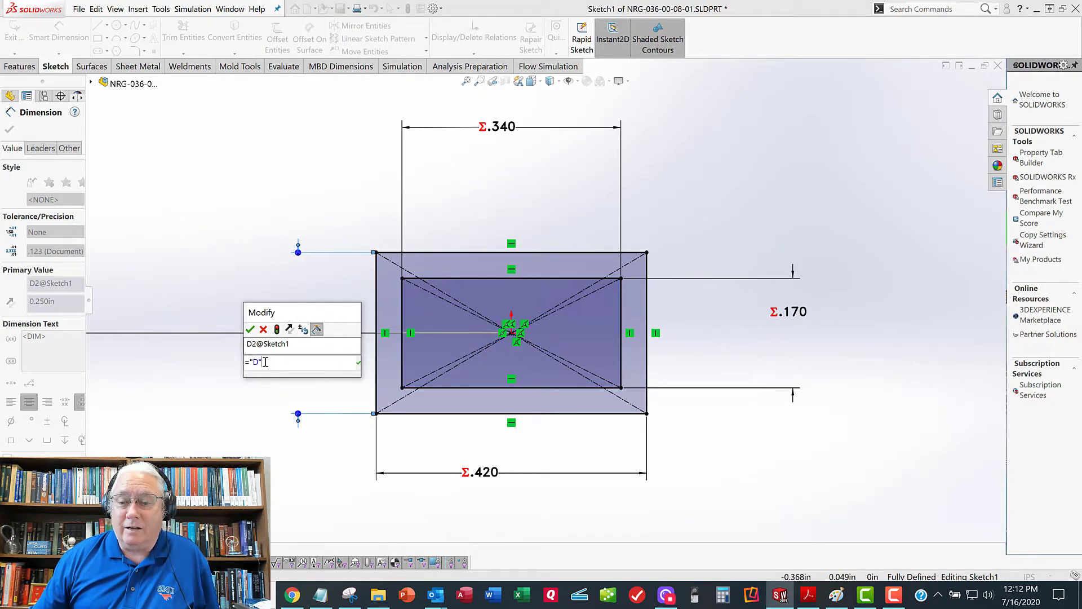
click(250, 329)
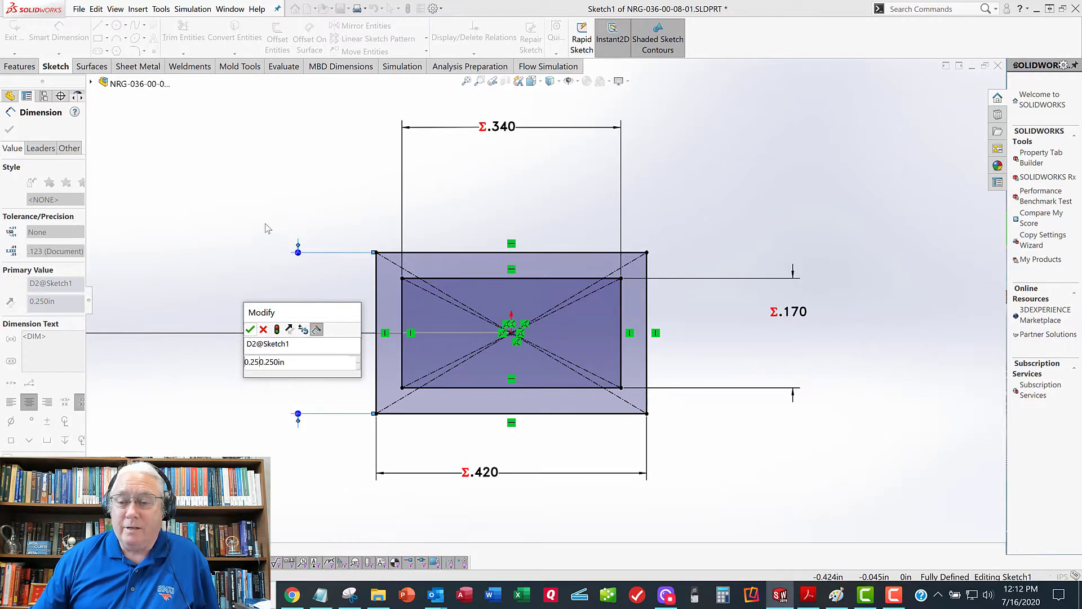
key(Escape)
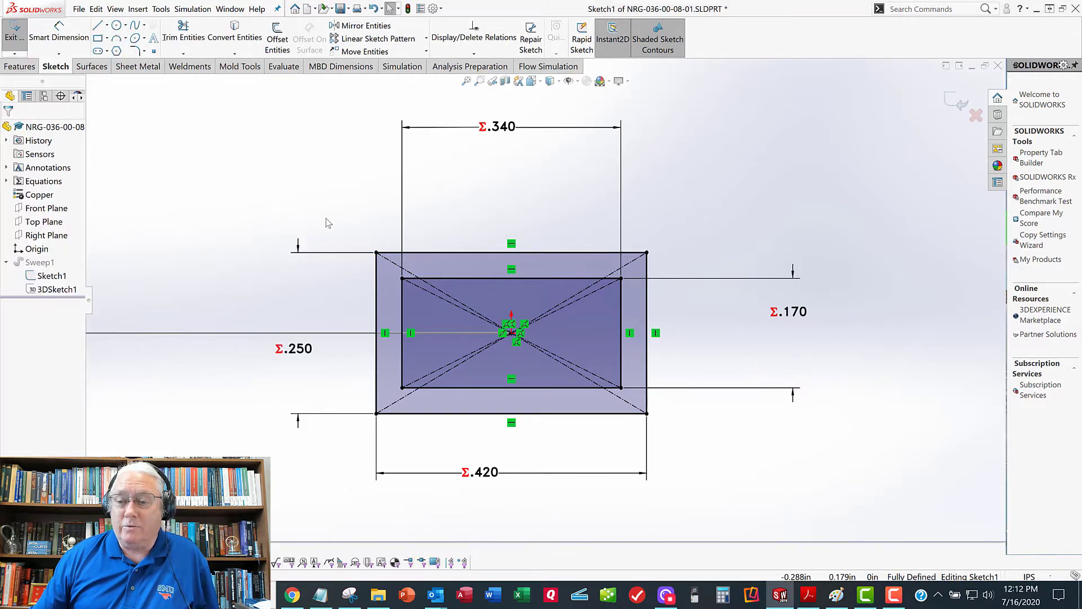
Exit the profile sketch to rebuild the sweep, and show the whole waveguide in an isometric view.
key(f)
click(14, 31)
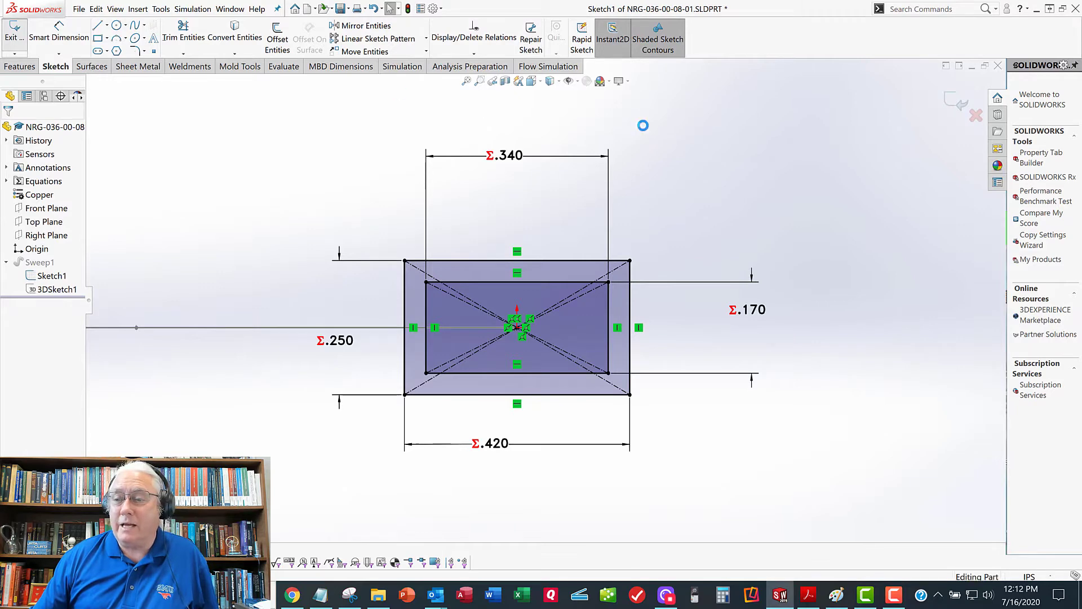
key(space)
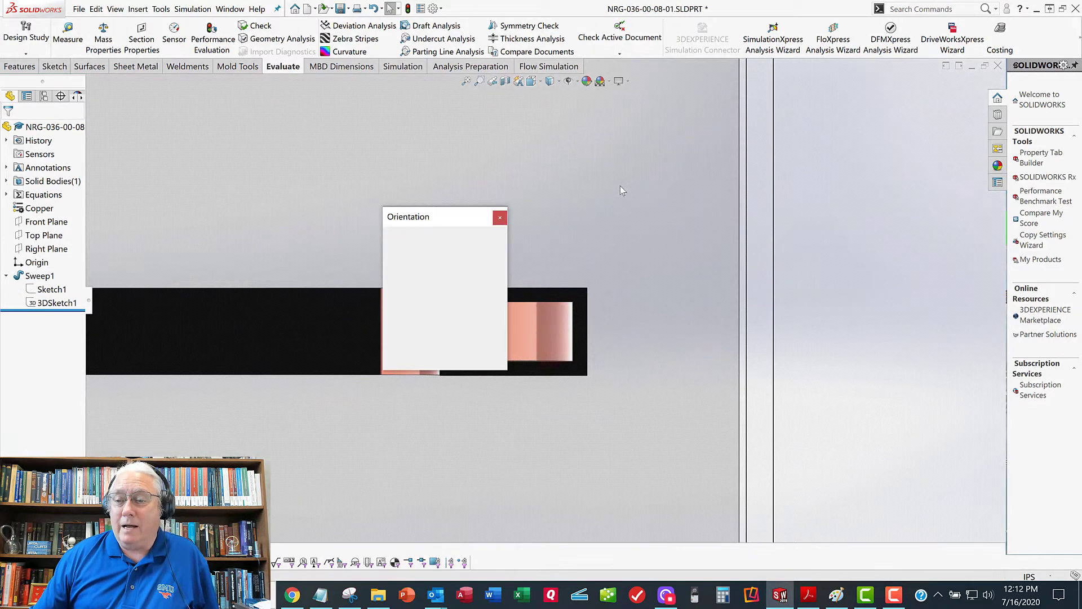
click(482, 279)
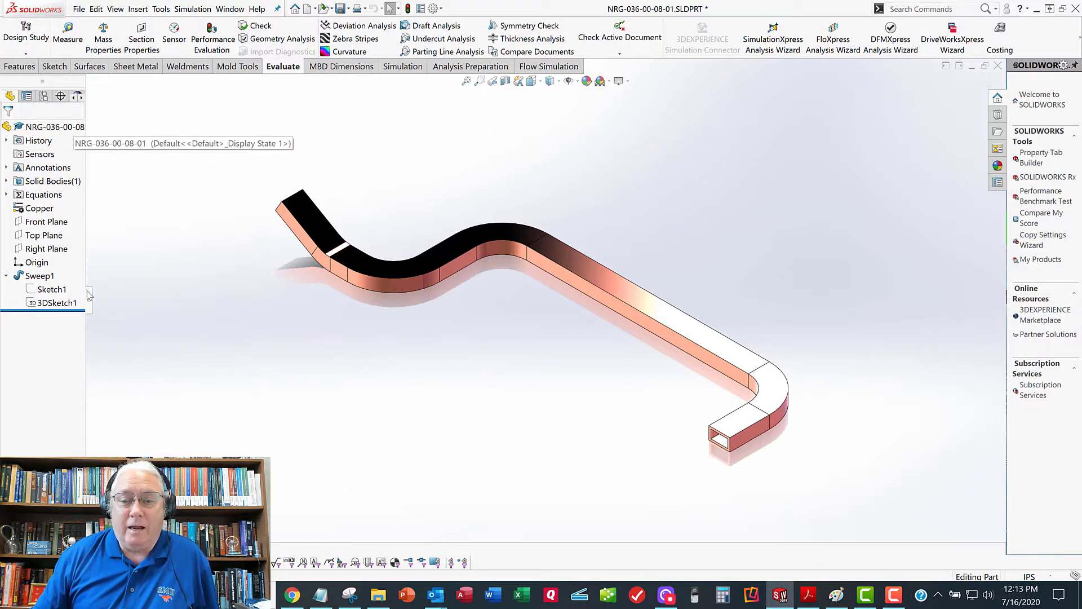
Widen the feature tree pane and show the part's list of configurations.
drag(89, 298, 135, 299)
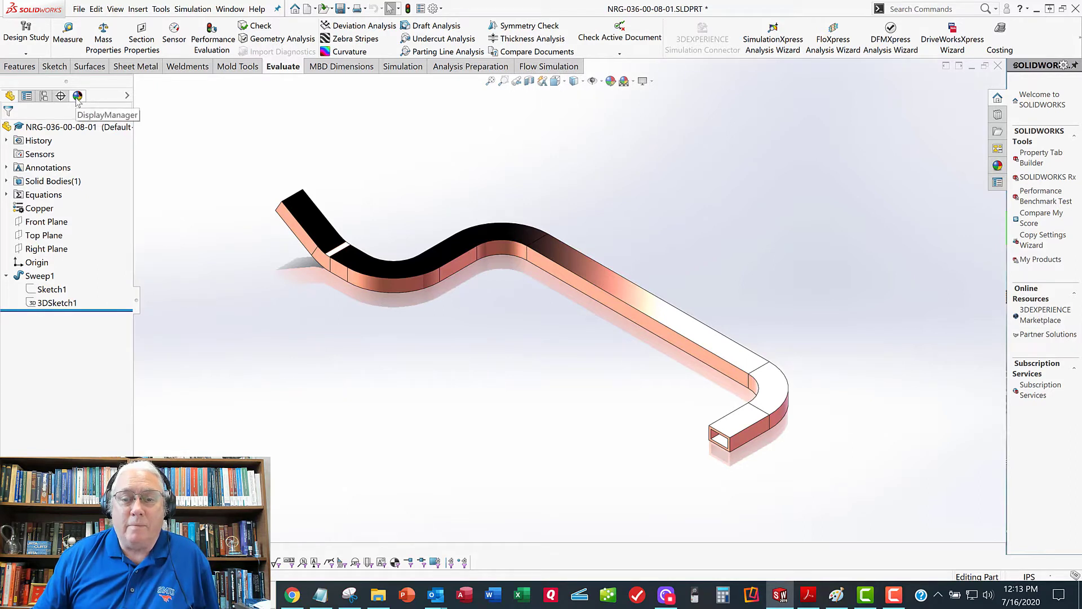
click(44, 97)
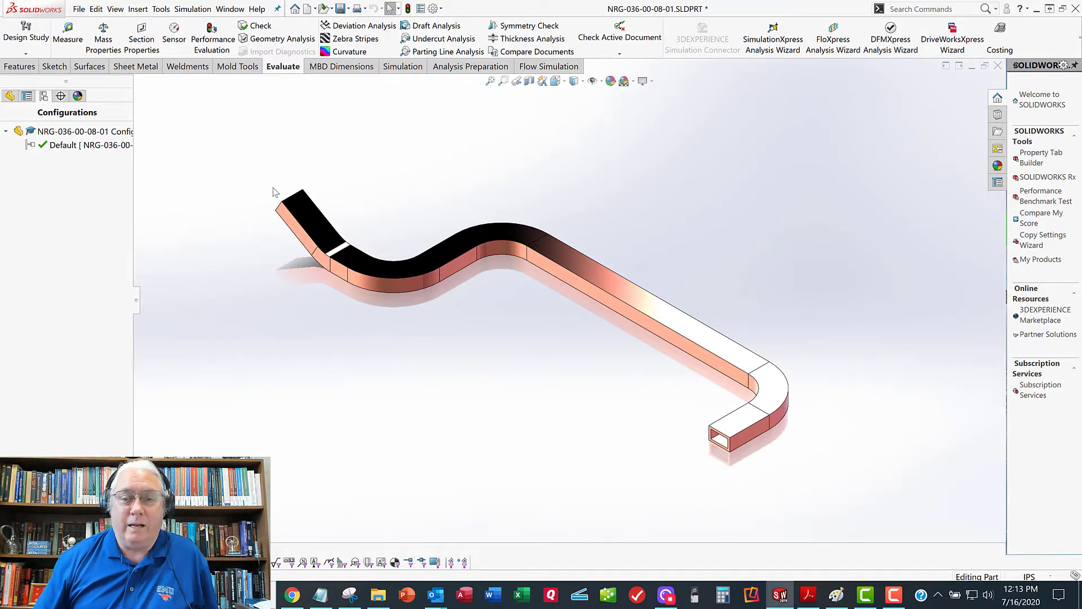
click(10, 97)
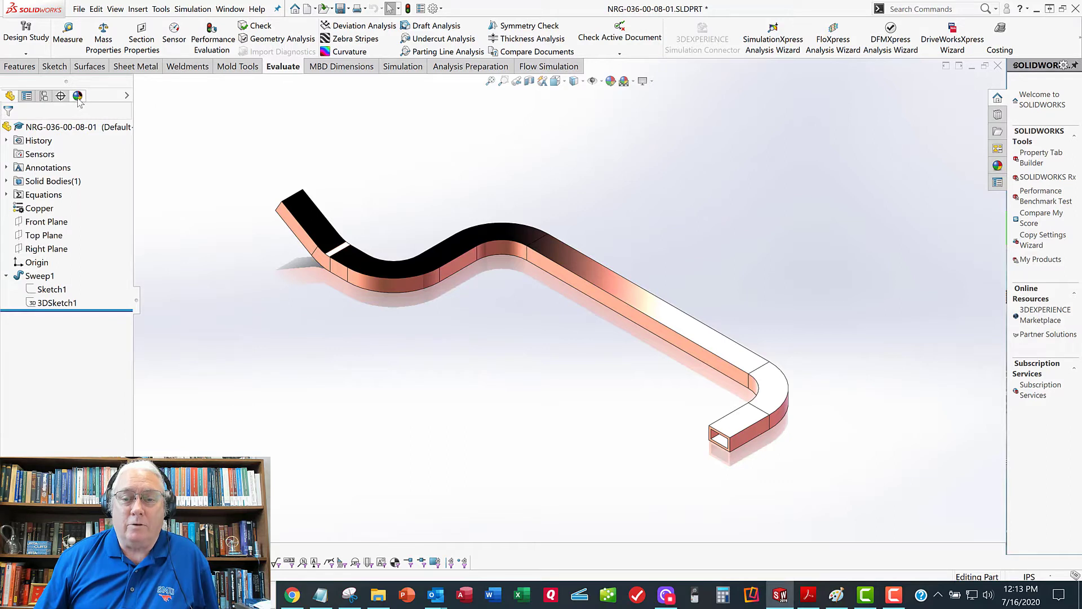
click(78, 97)
click(43, 96)
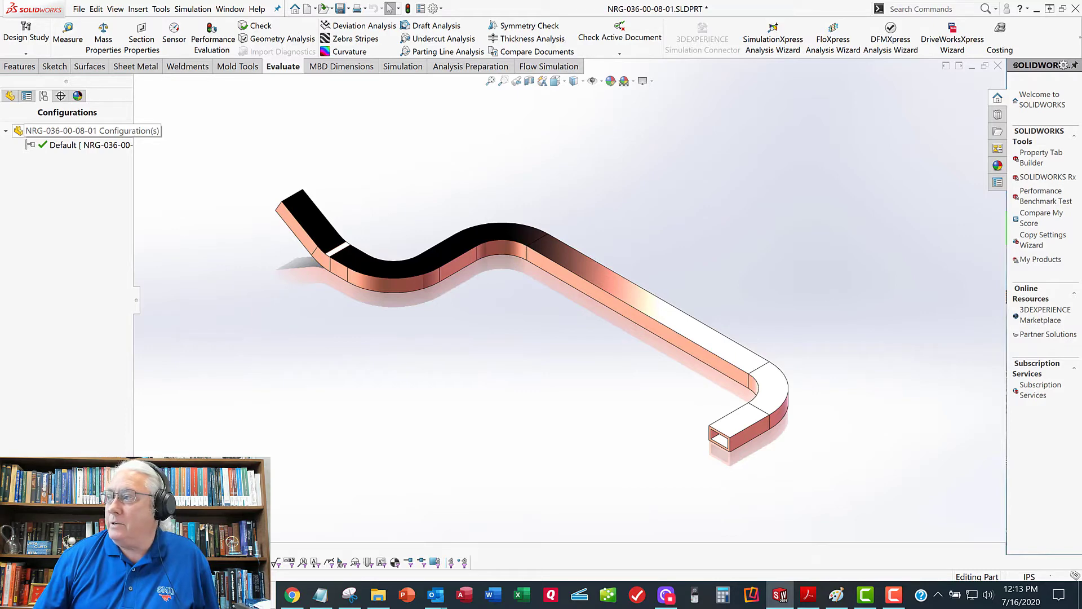
Bring the Paint window with the WR-34 table into view, check its A to D dimensions, and move it away again.
mouse_move(1081, 231)
mouse_down()
mouse_move(1081, 209)
mouse_move(720, 179)
mouse_move(599, 145)
mouse_up()
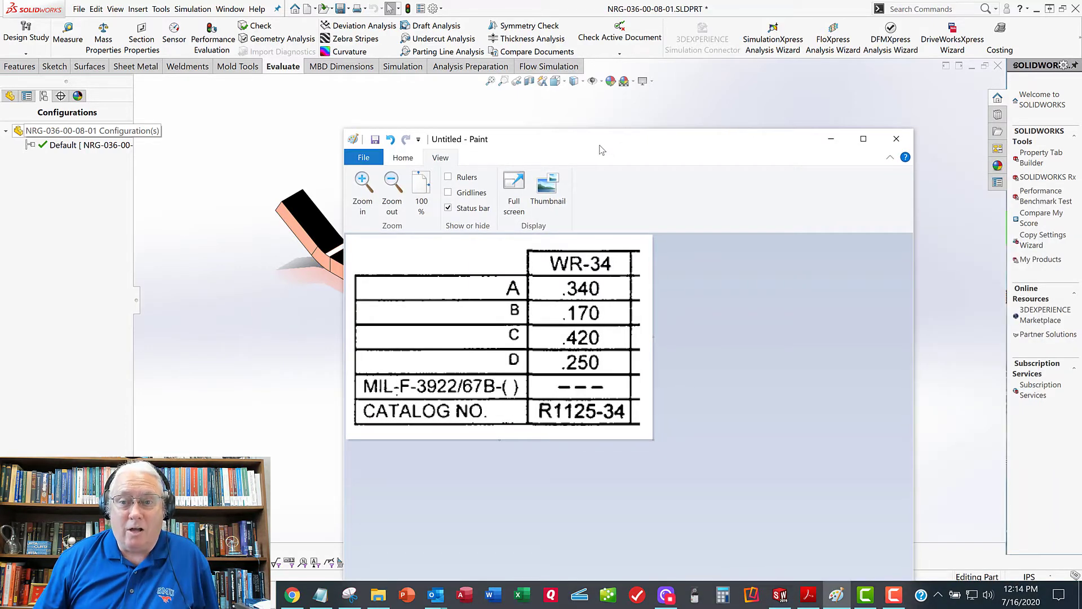
drag(599, 146, 1081, 101)
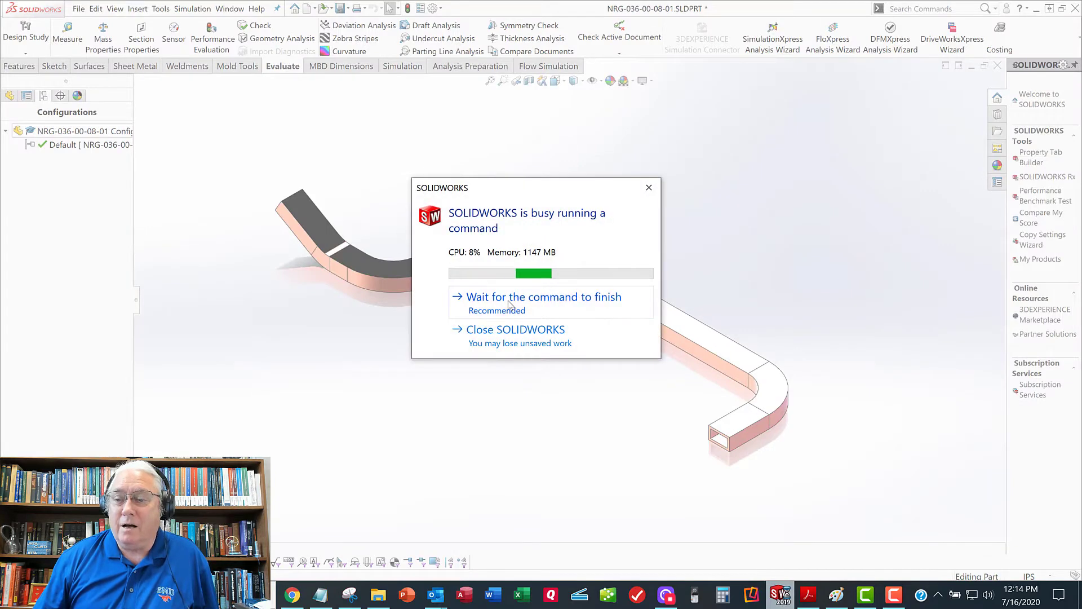
right_click(80, 132)
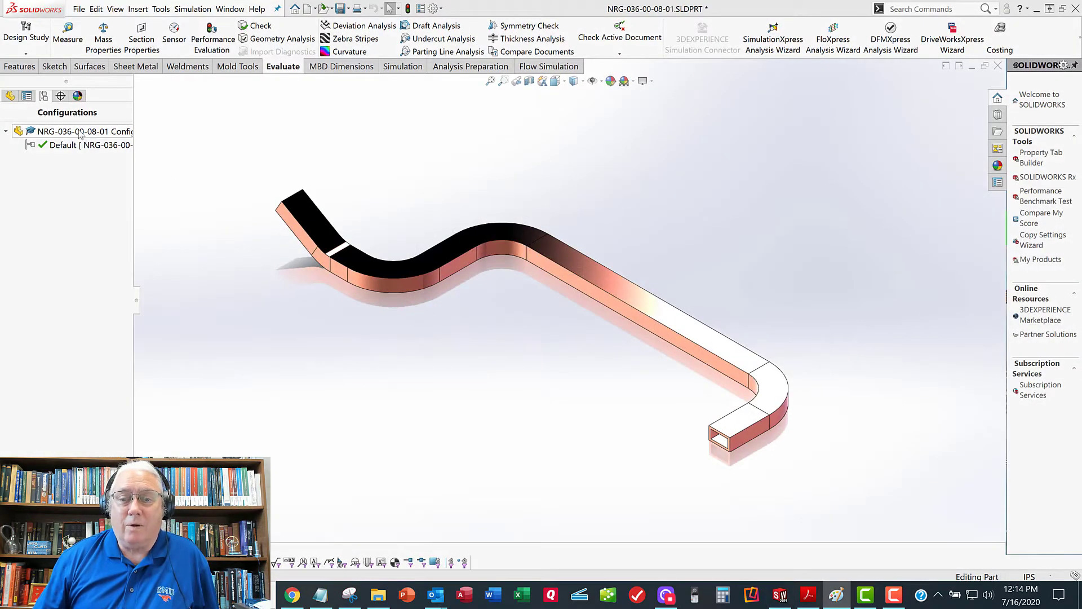
right_click(66, 145)
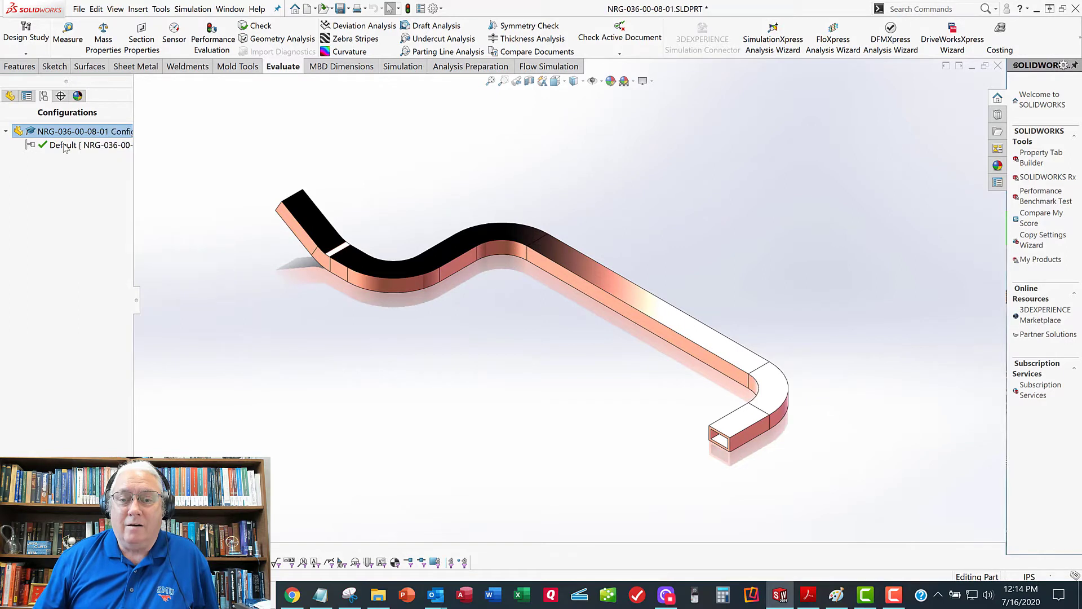
right_click(57, 133)
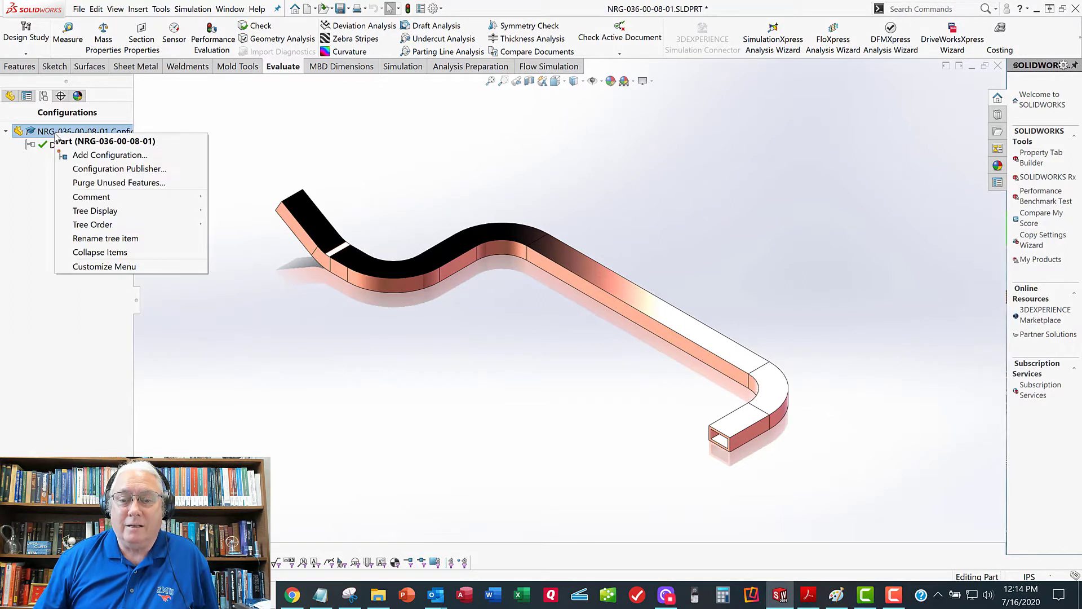
click(252, 117)
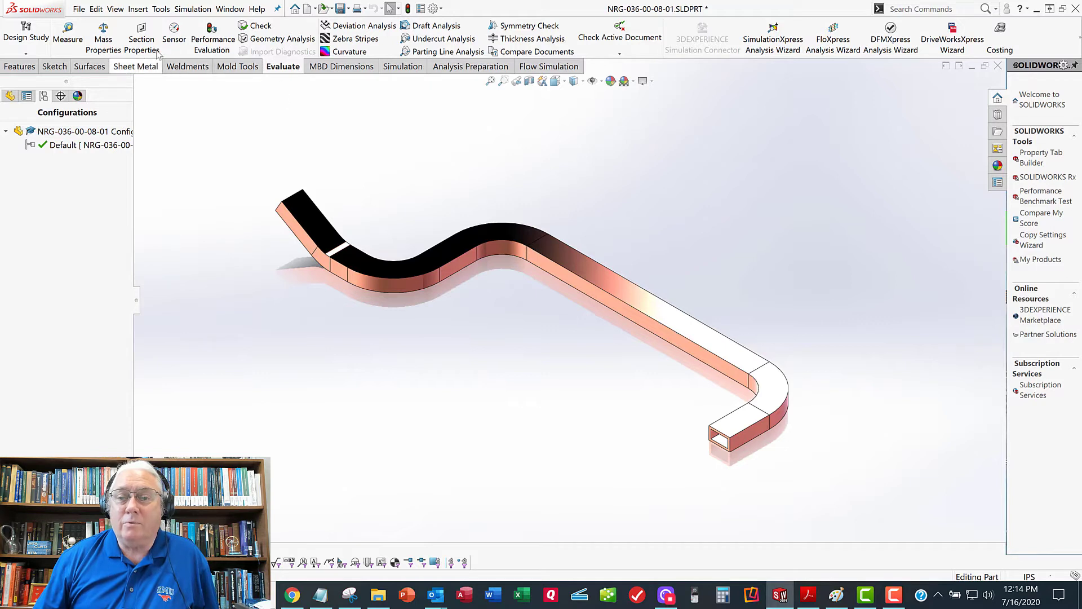
click(160, 8)
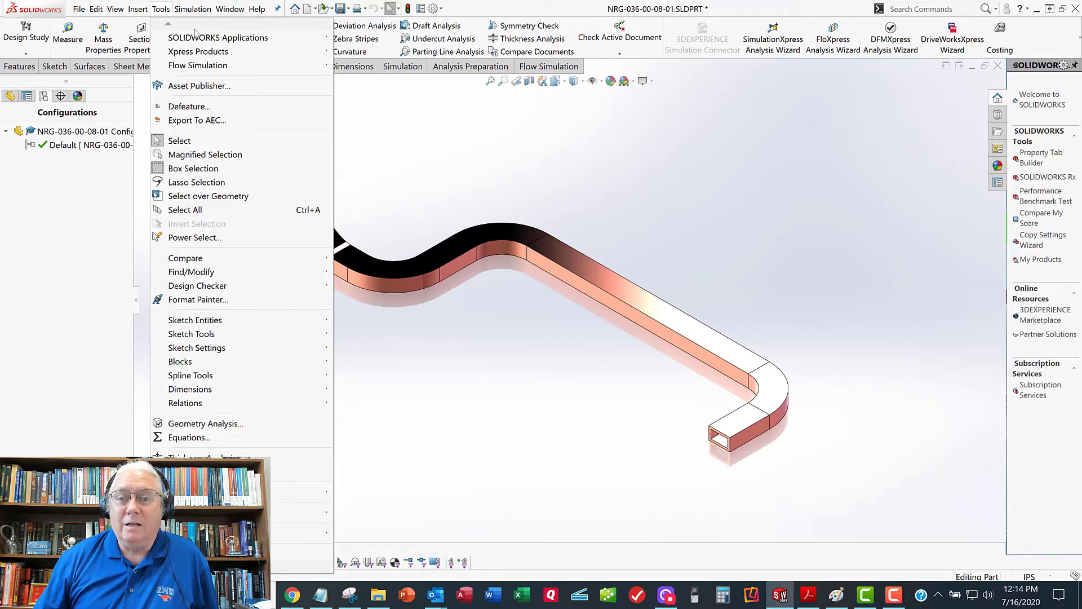
click(153, 10)
Insert a design table with a blank source into the part and bring its Excel worksheet into view.
click(137, 9)
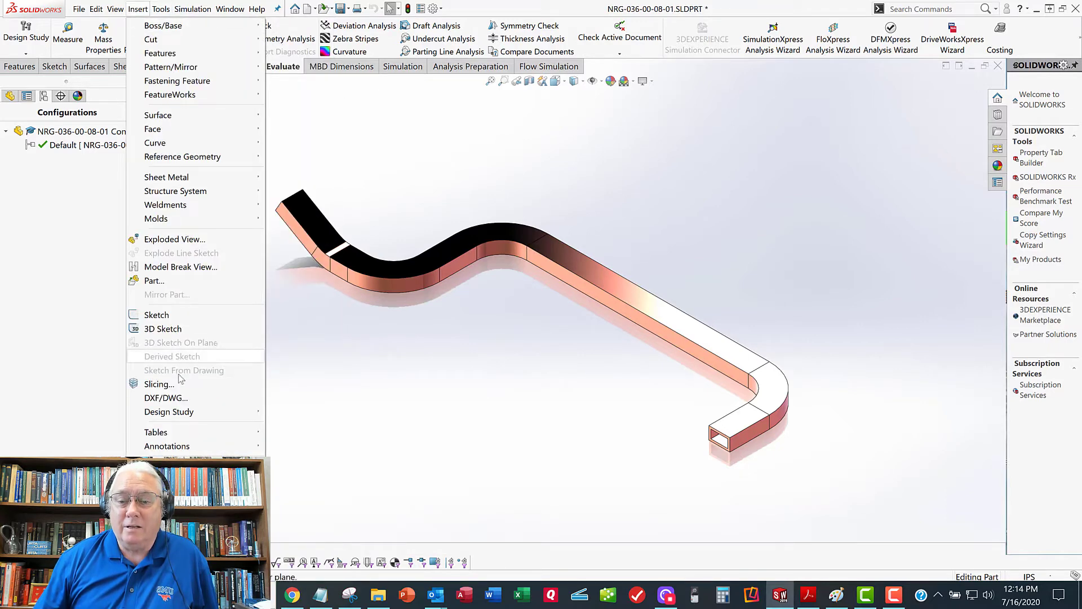
mouse_move(233, 437)
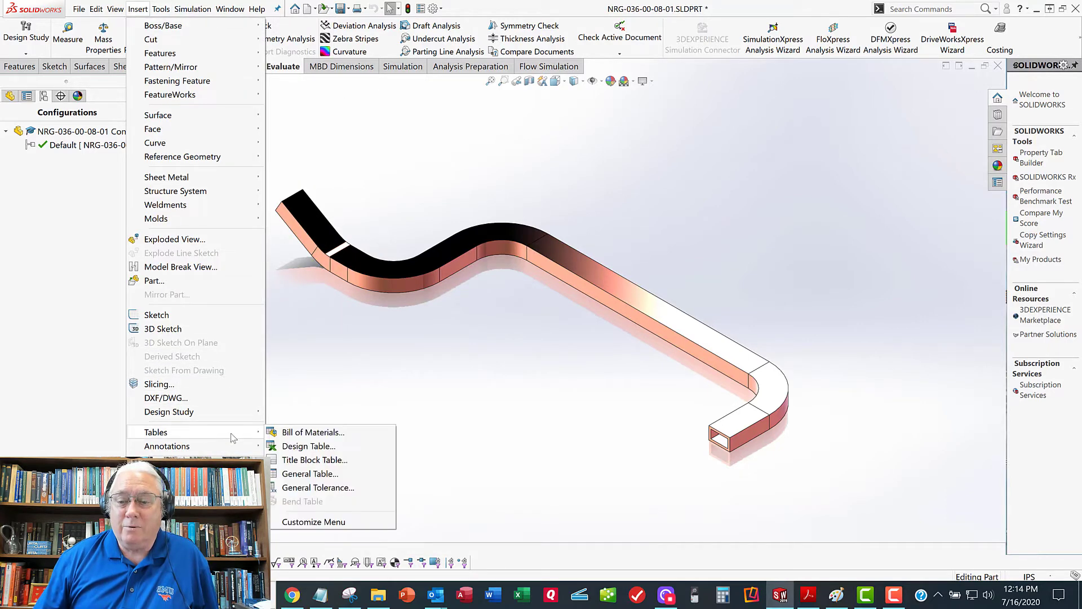
click(310, 446)
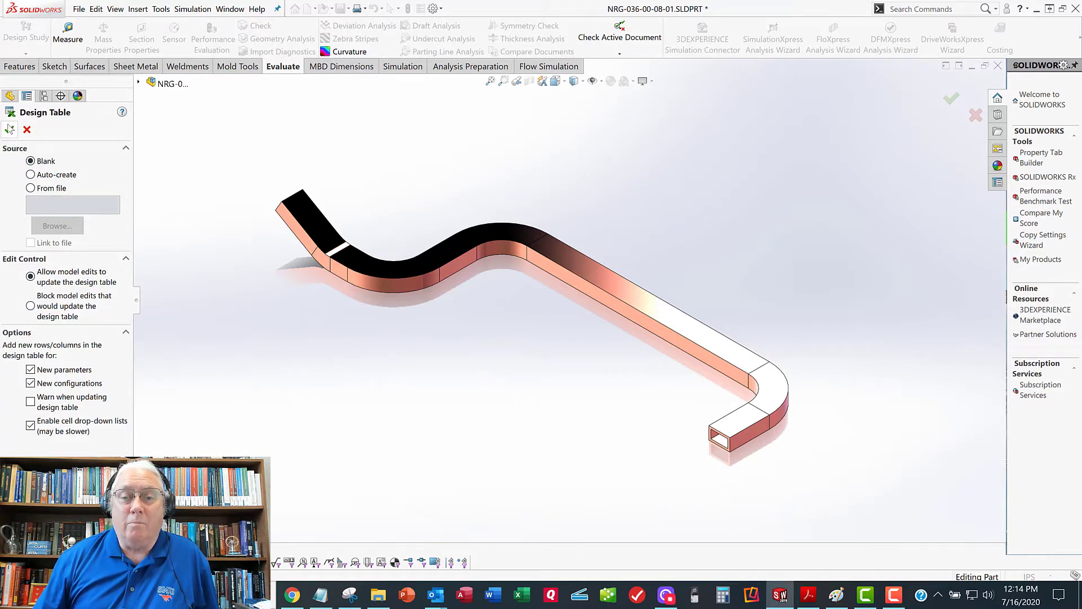
click(9, 130)
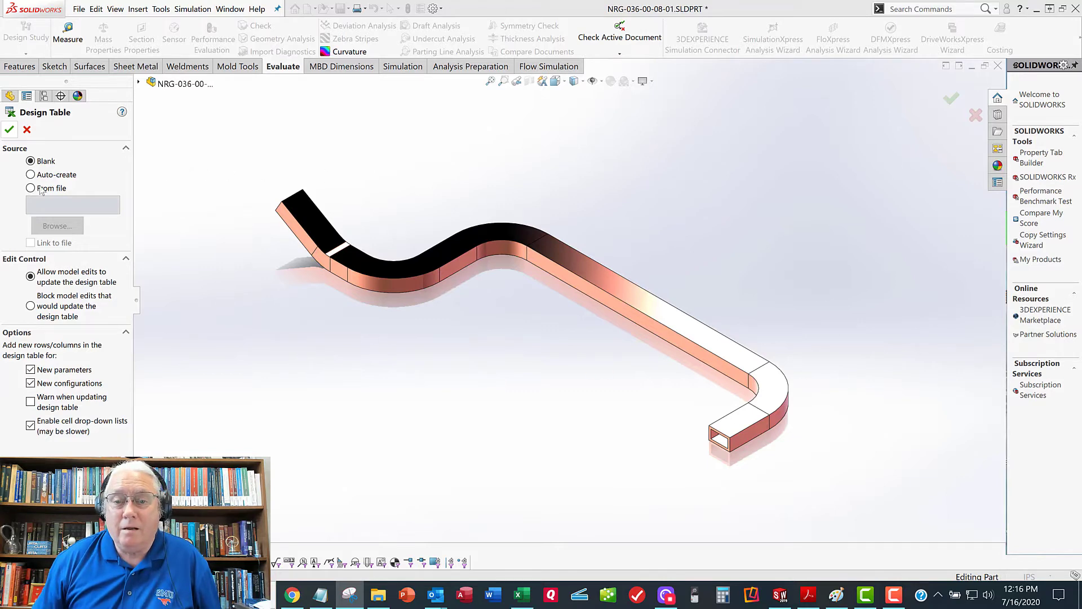
click(9, 130)
click(14, 133)
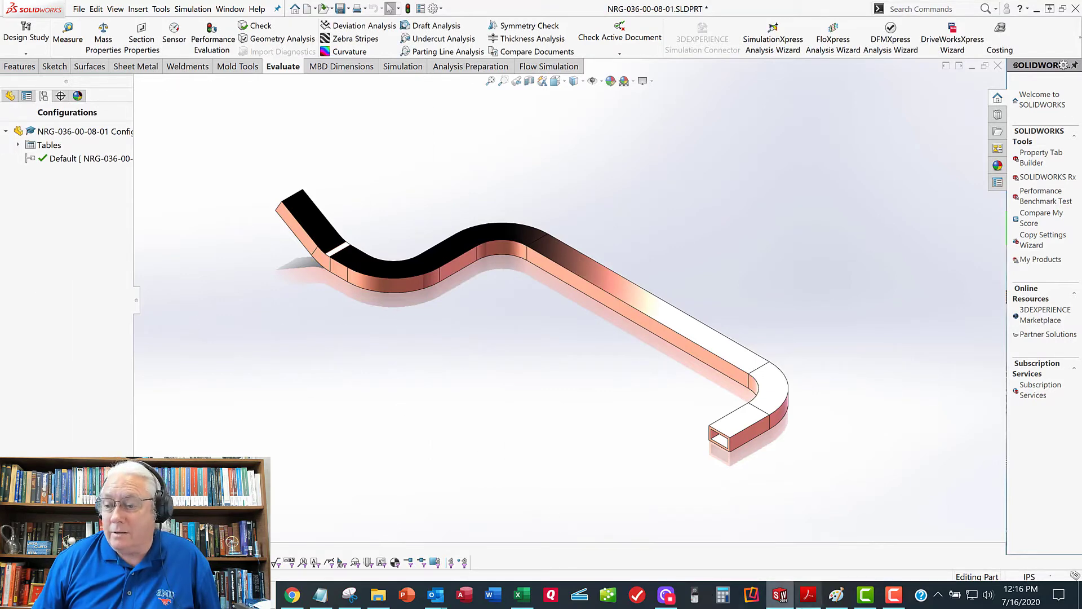
click(522, 594)
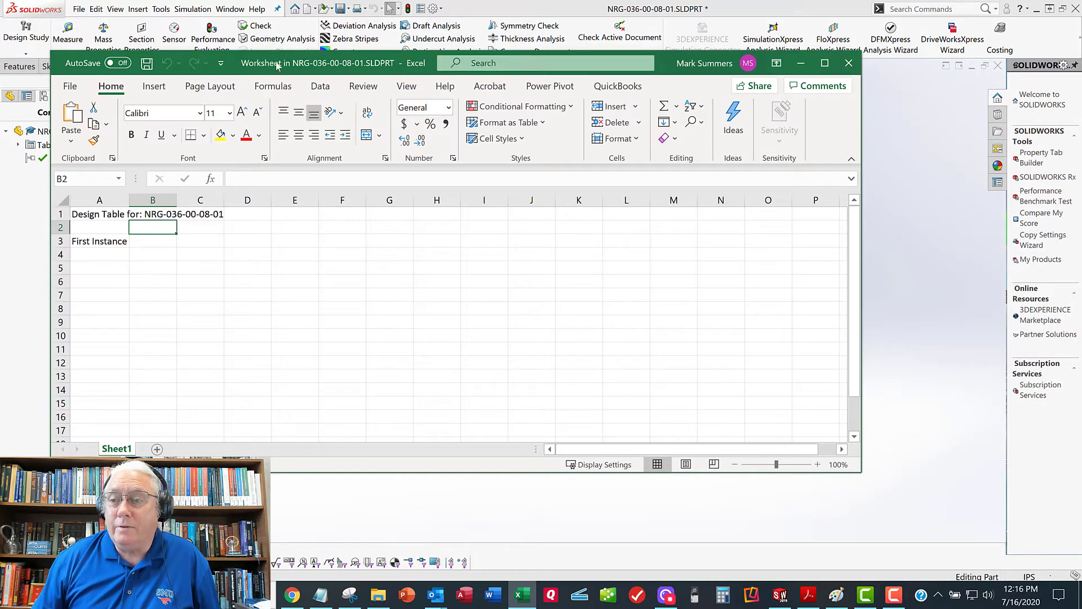
drag(674, 68, 782, 101)
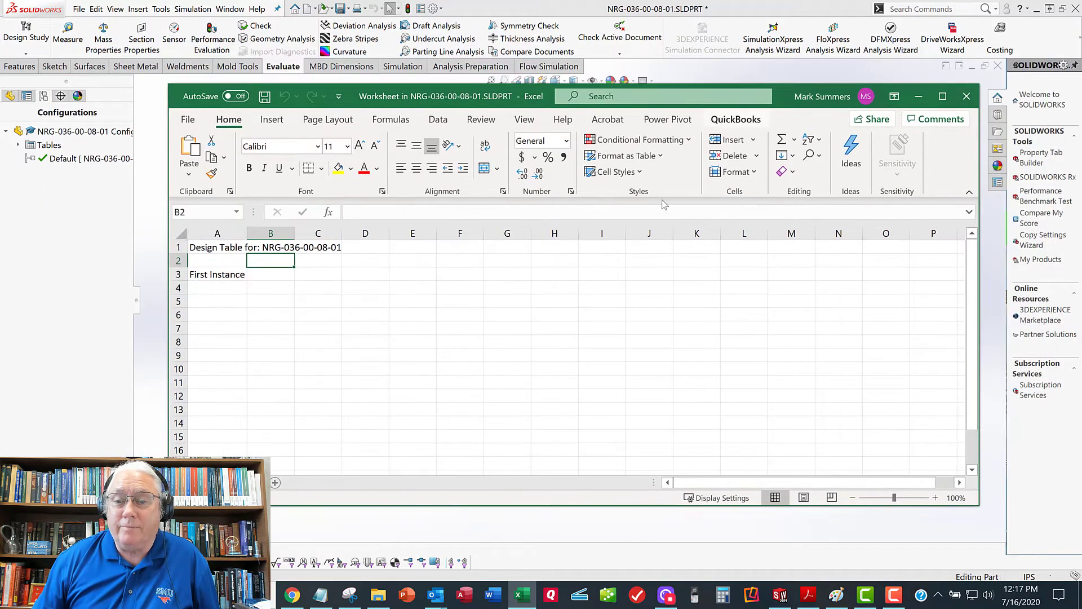
Rename the first configuration in A3 as NRG-036-00-08-01-WR-19 and widen column A to fit its text.
click(221, 275)
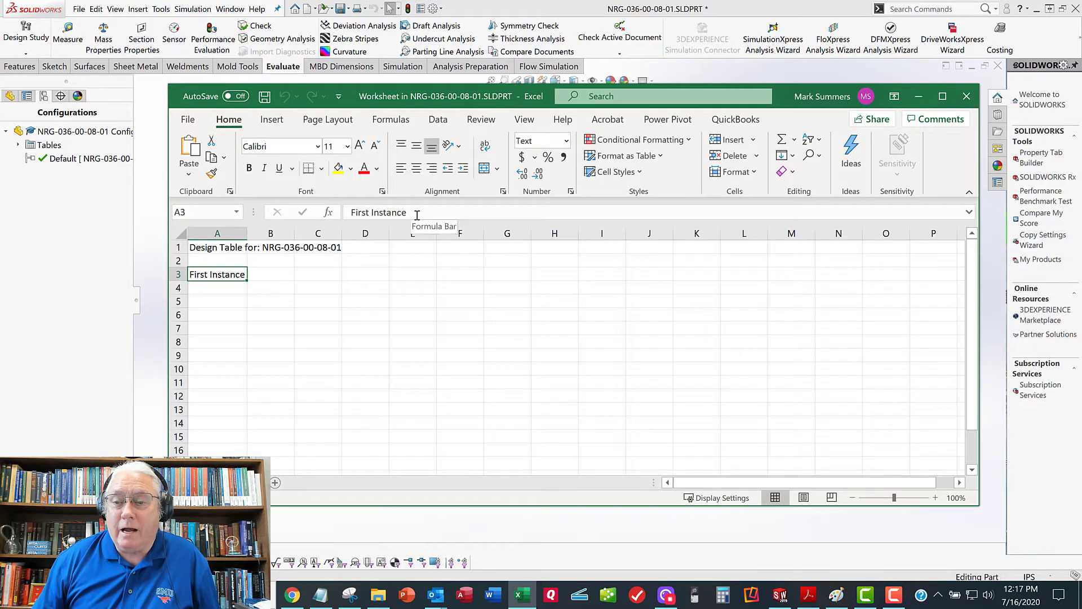
drag(415, 213, 348, 213)
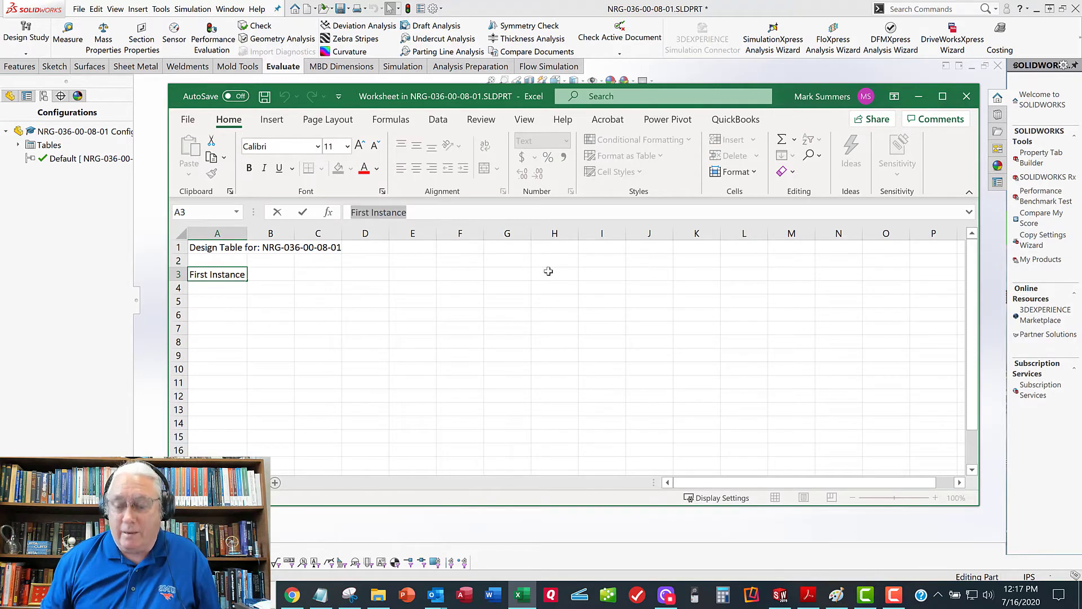
text(NRG)
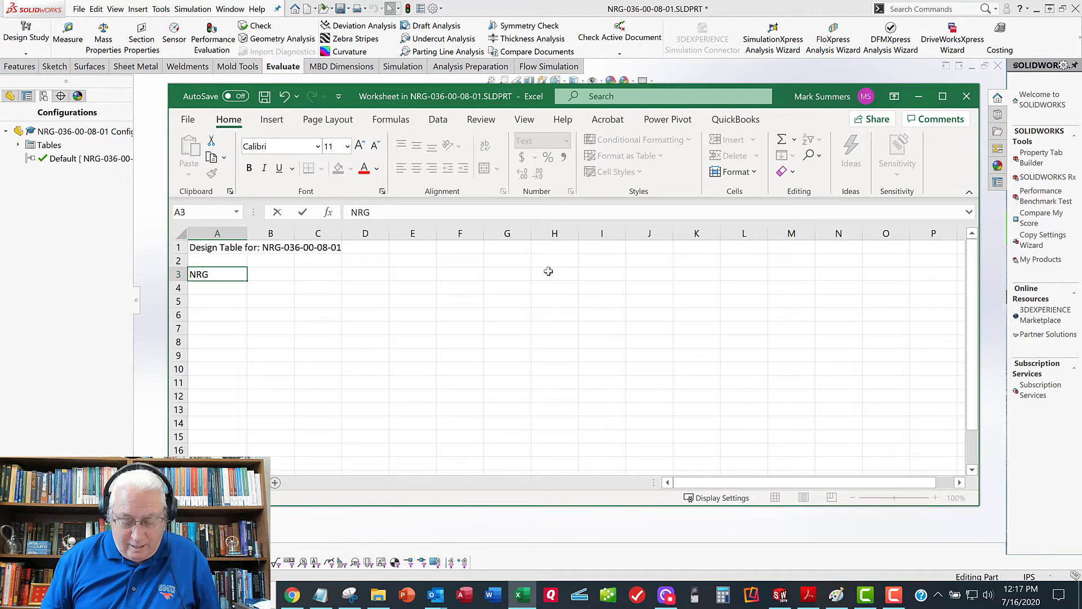
text(-036)
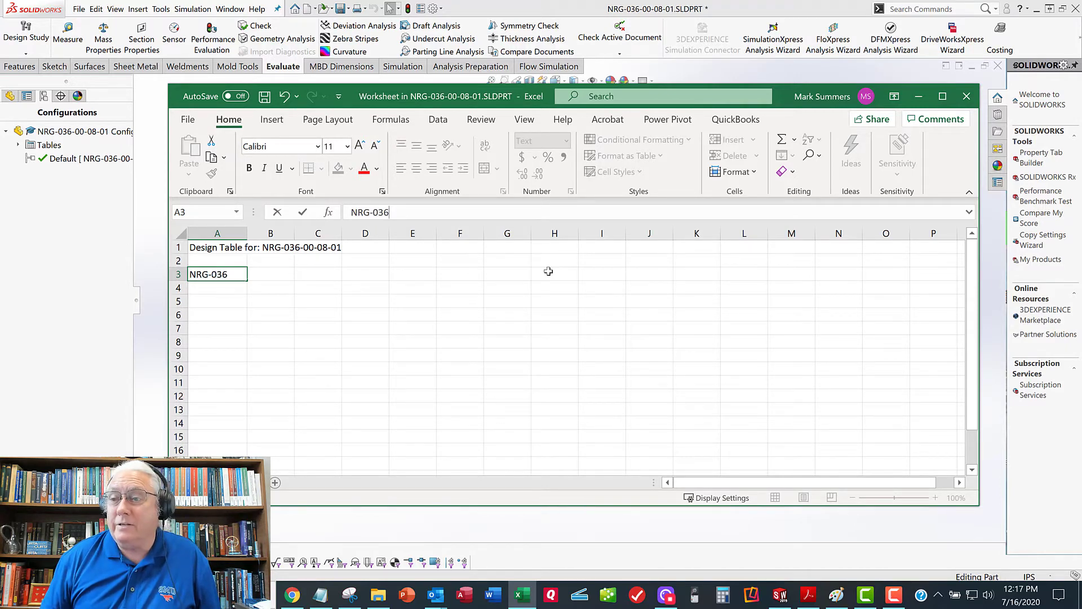
text(-00-08-01)
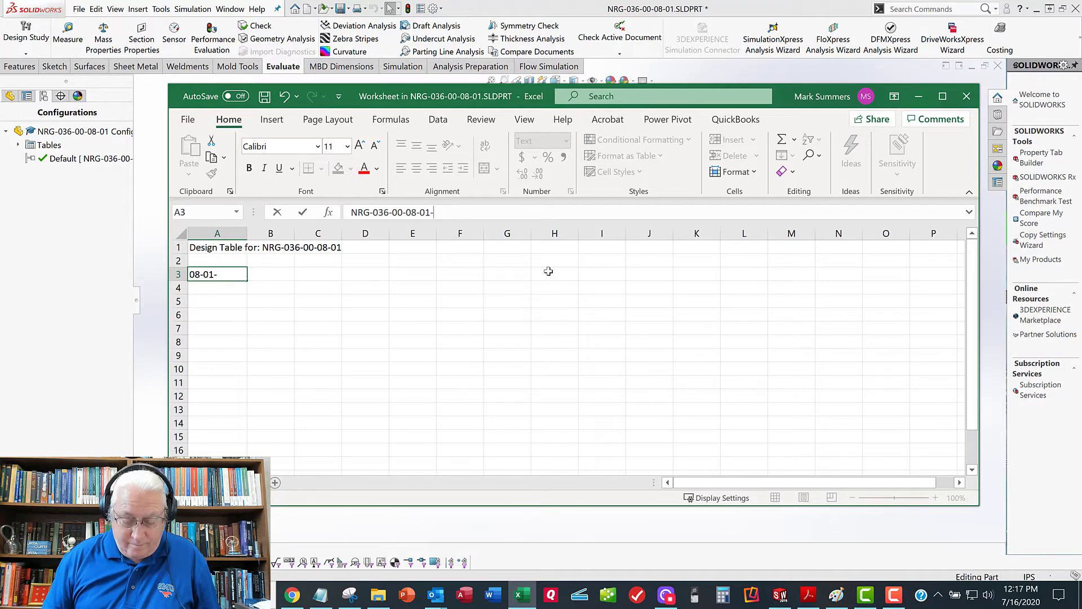
text(-WR-19)
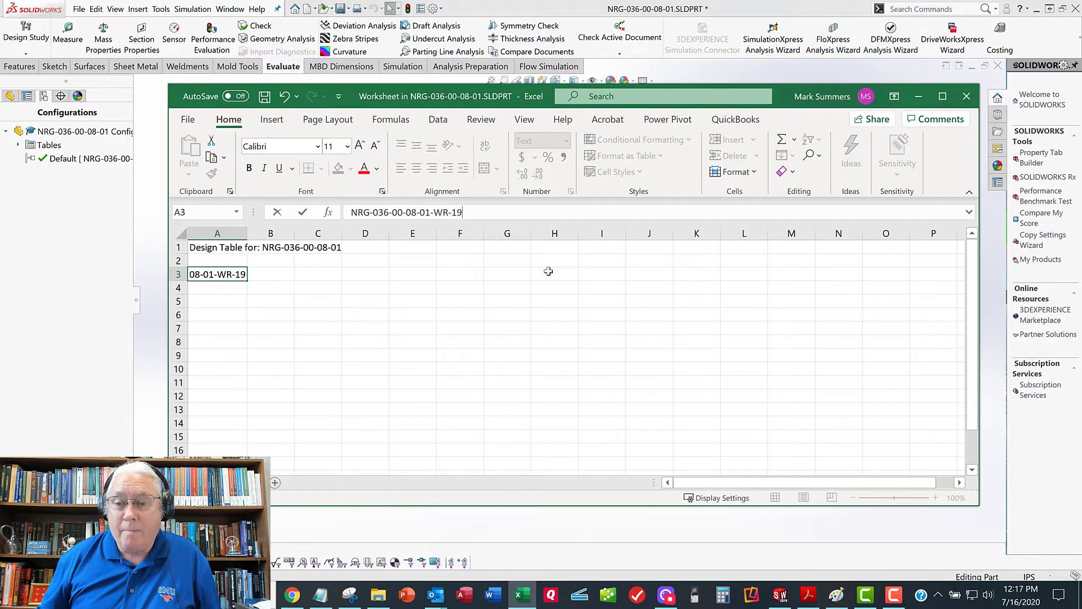
key(Return)
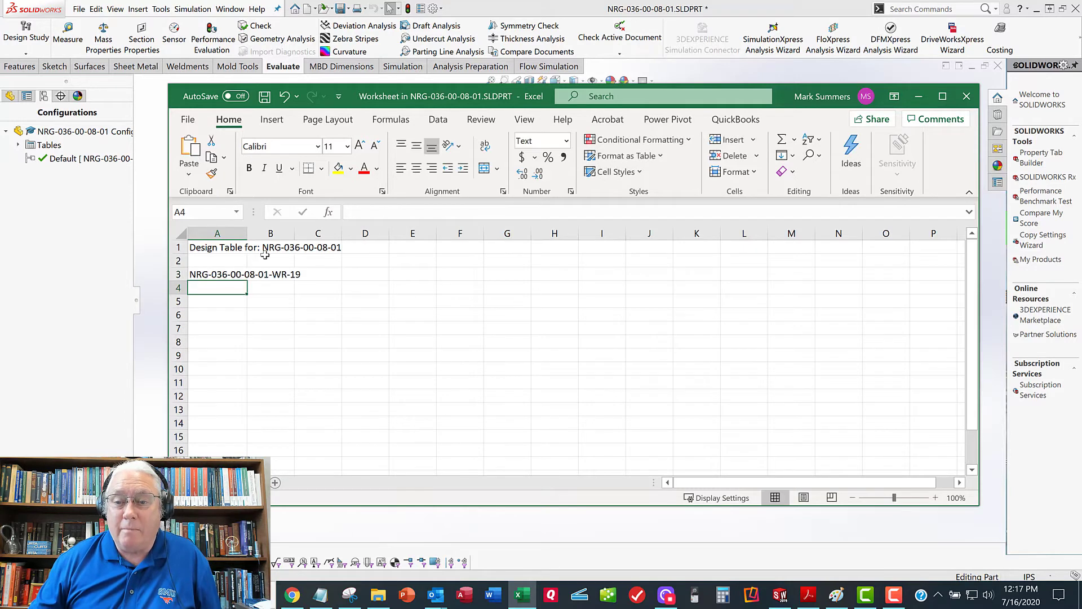
double_click(246, 232)
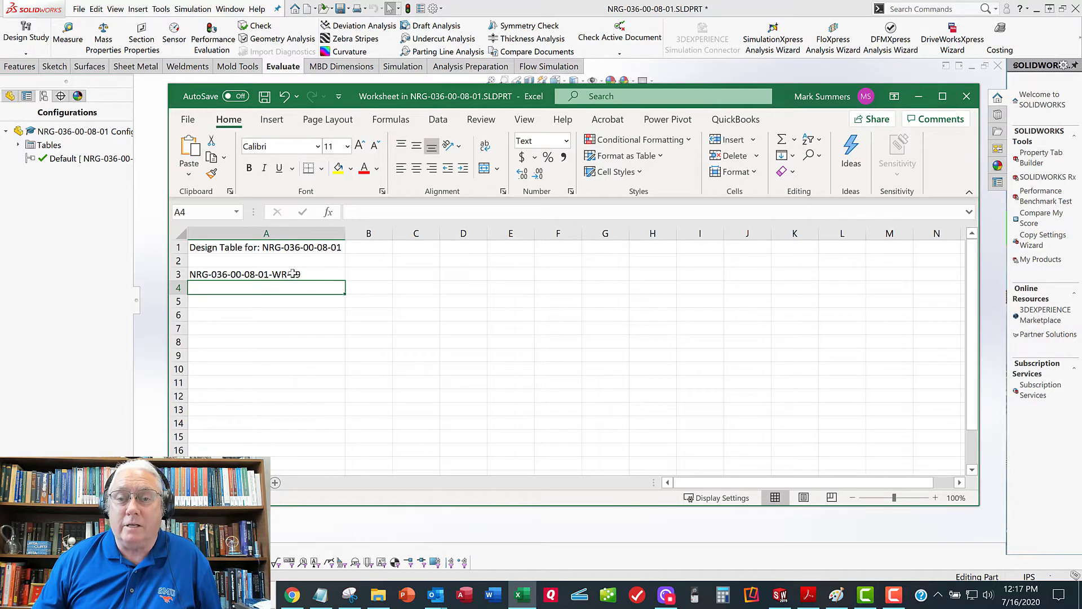
Fill the configuration name in A3 down through A7.
drag(292, 272, 278, 323)
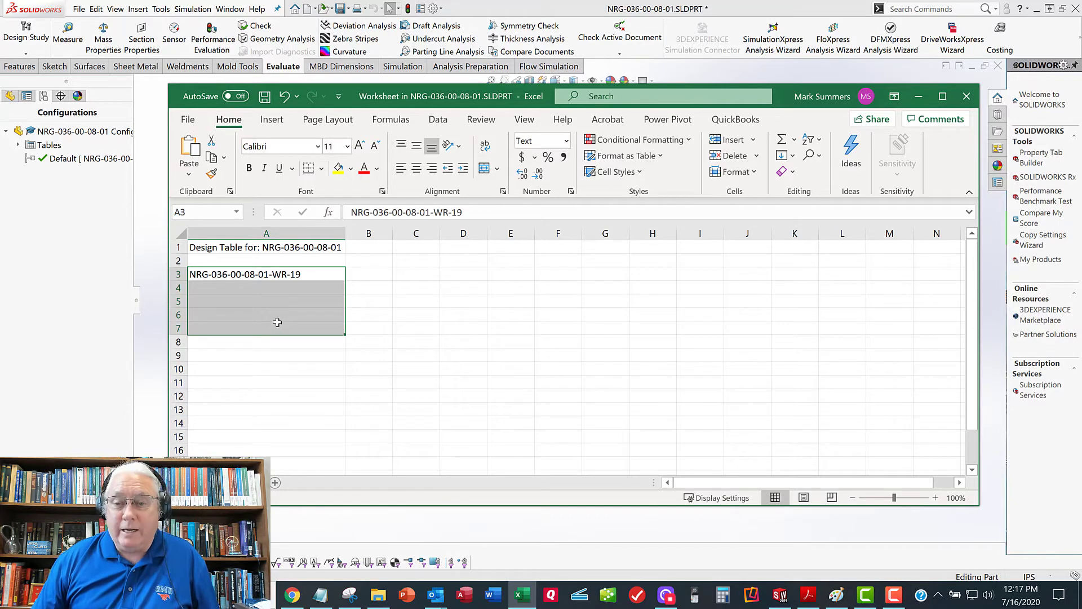
key(ctrl+d)
key(Down)
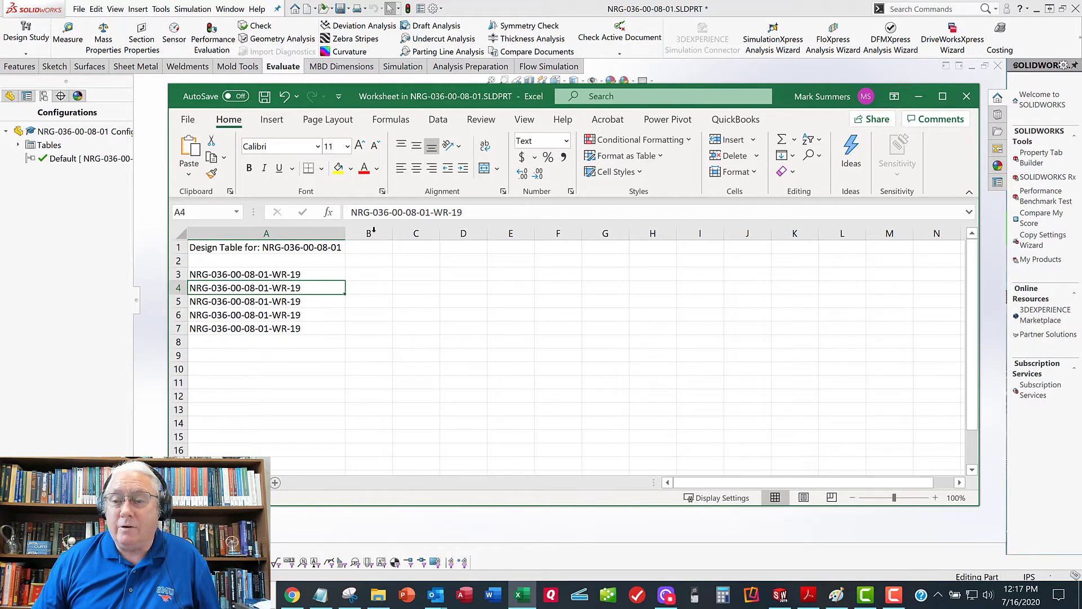
Change the configuration name in A4 to end in WR-2 and the one in A5 to end in WR-28.
click(467, 212)
key(BackSpace)
key(BackSpace)
text(2)
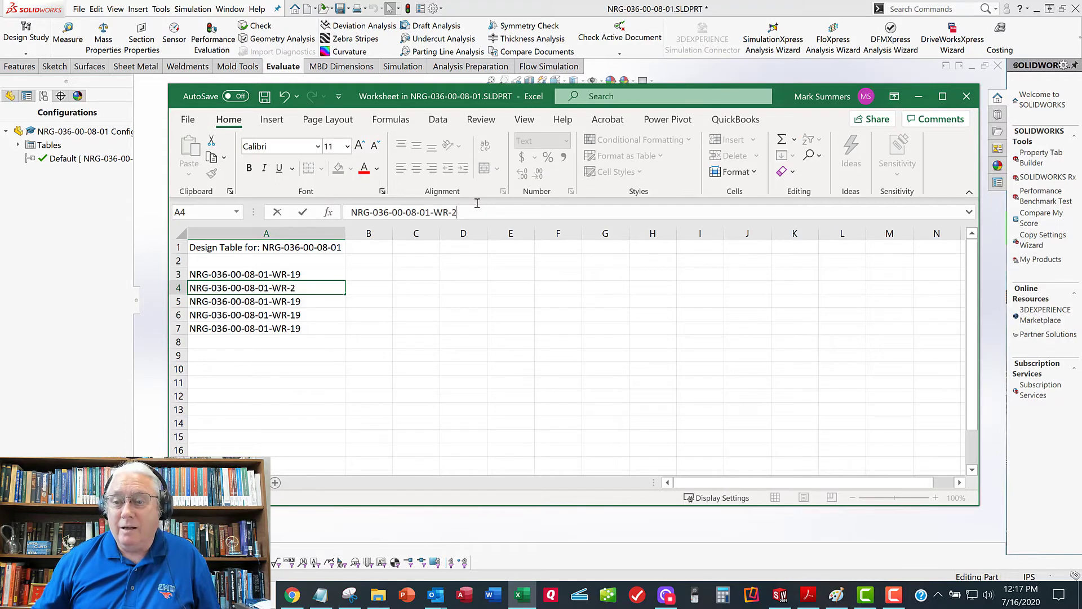
key(Return)
click(476, 211)
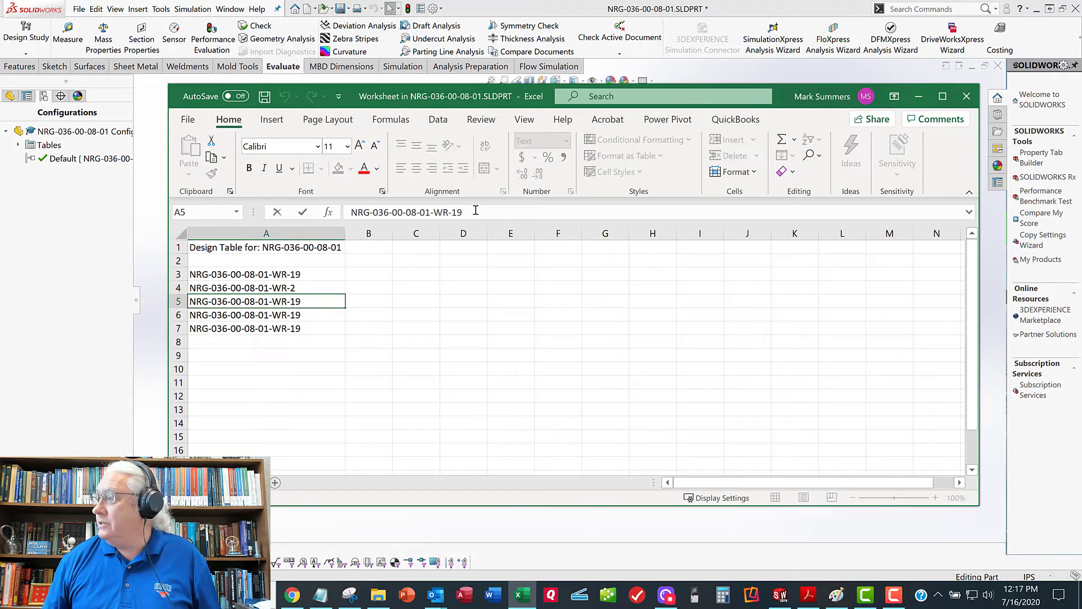
key(BackSpace)
key(BackSpace)
text(28)
key(Return)
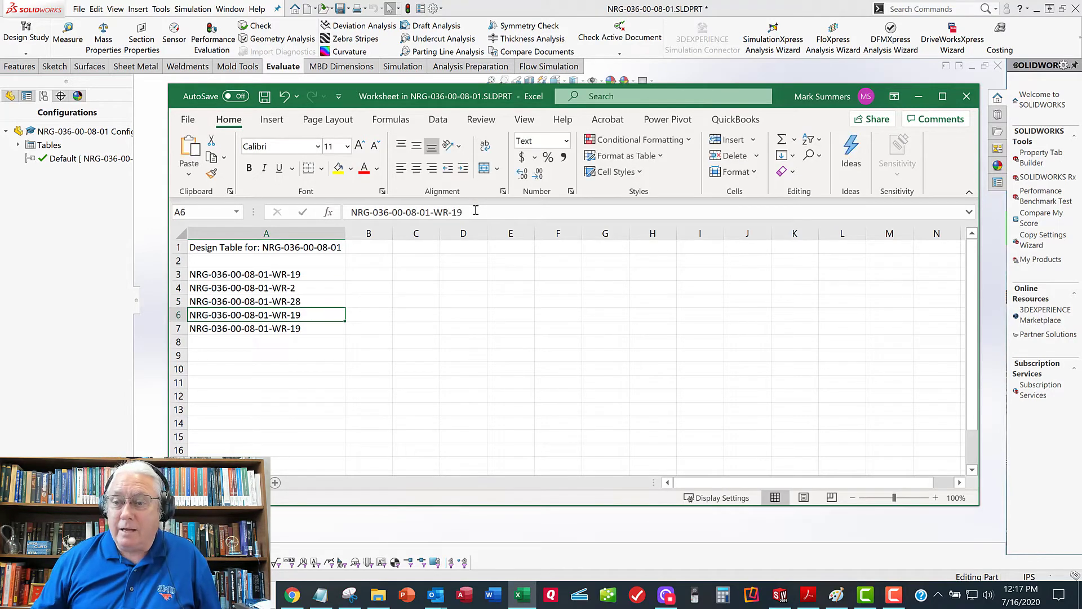
Change the configuration name in A6 to end in WR-34 and the one in A7 to end in WR-42.
click(476, 210)
key(BackSpace)
key(BackSpace)
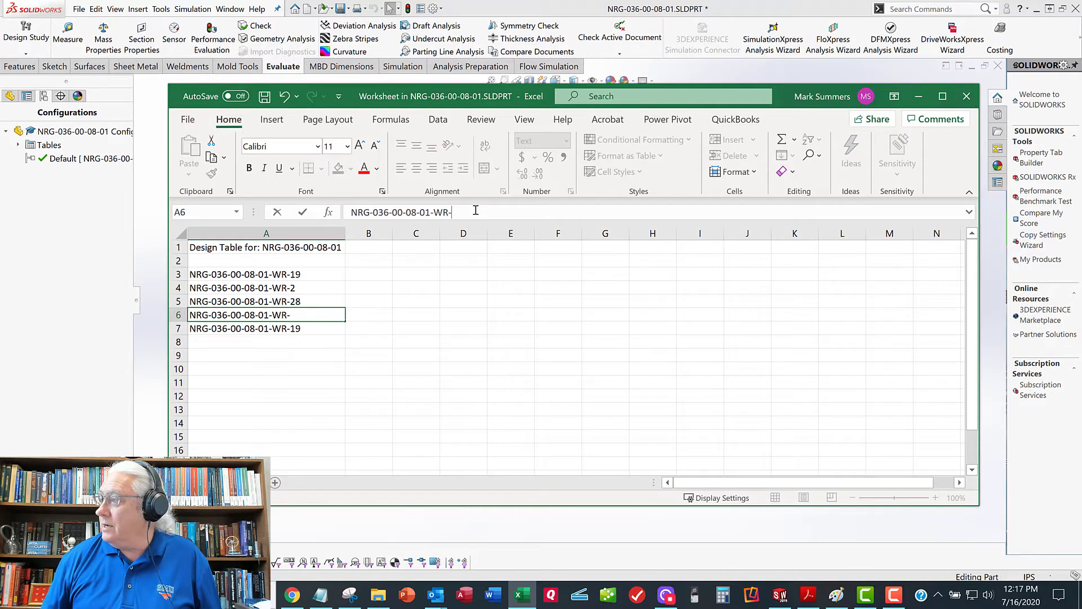
text(34)
key(Return)
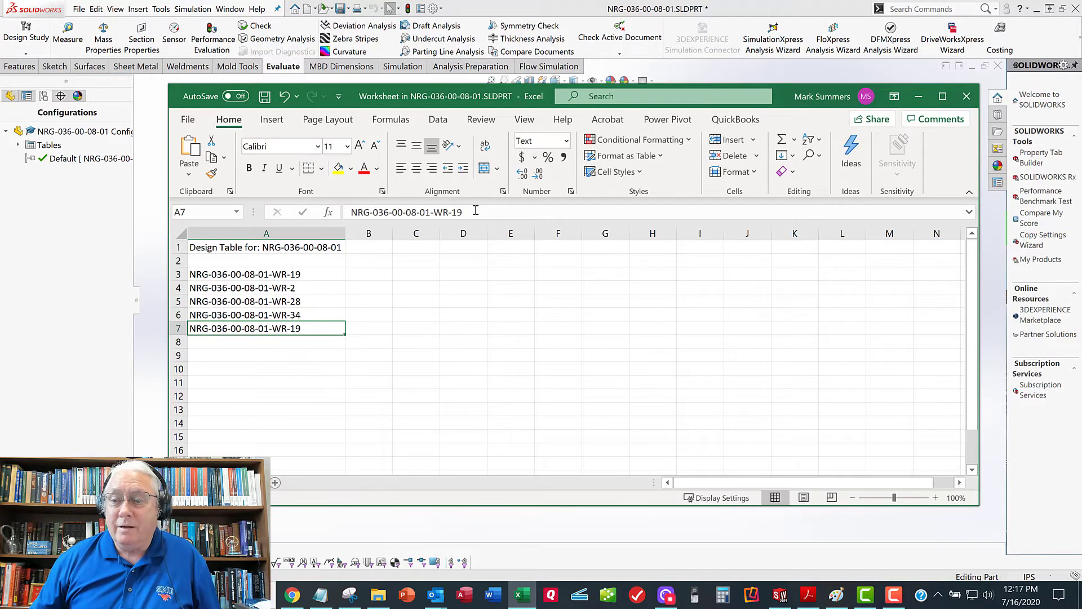
click(473, 219)
key(BackSpace)
key(BackSpace)
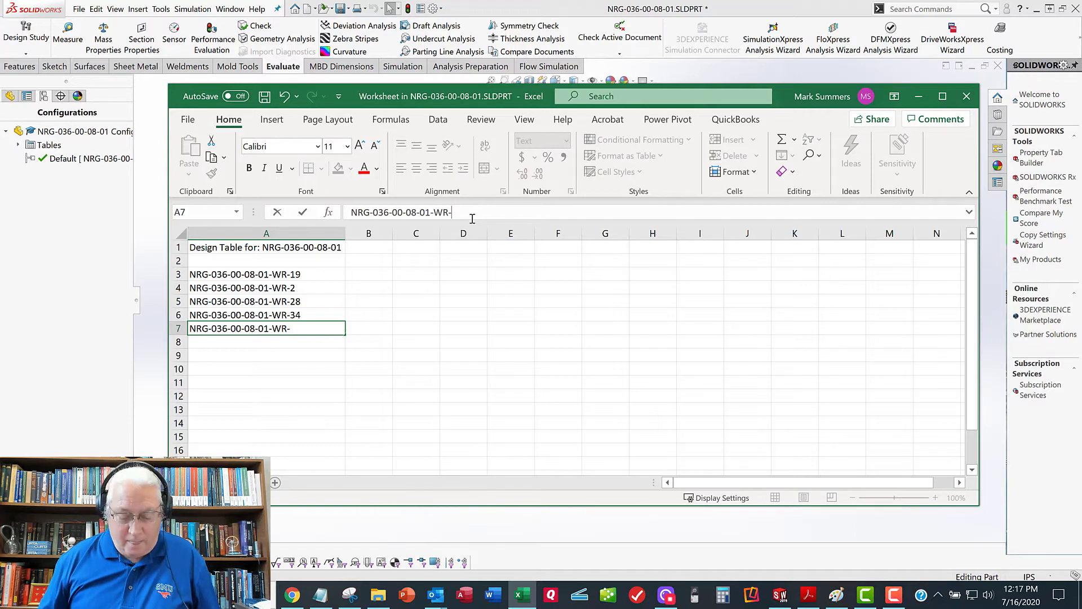
text(42)
key(Return)
Enter the header $VALUE@A@equations in B2 and remove the hyperlink from the cell.
key(Up)
key(Up)
key(Up)
key(Up)
key(Up)
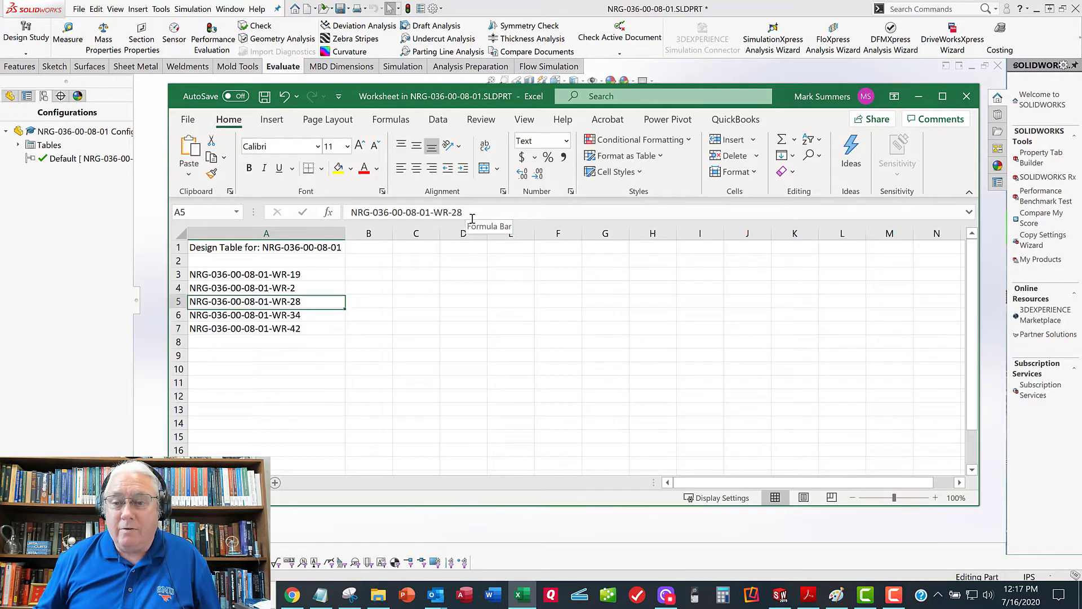
key(Up)
key(Right)
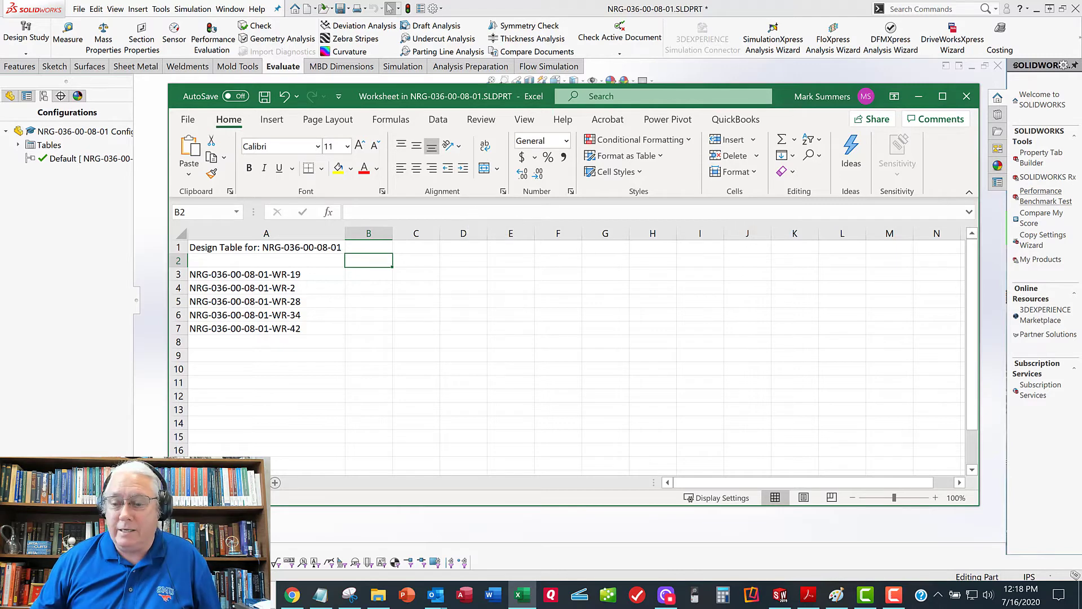
click(313, 595)
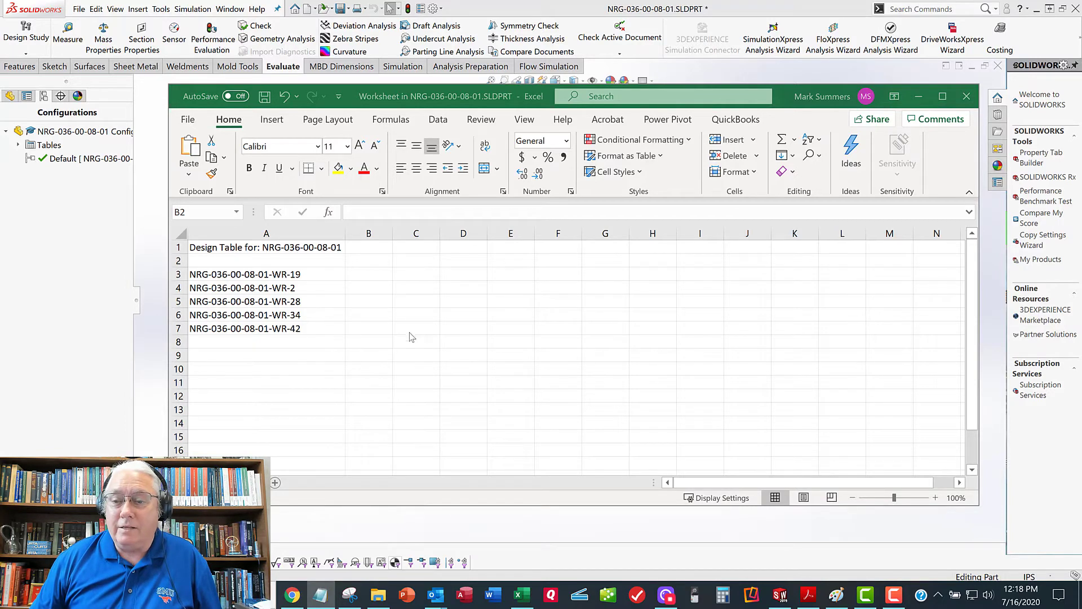
click(439, 263)
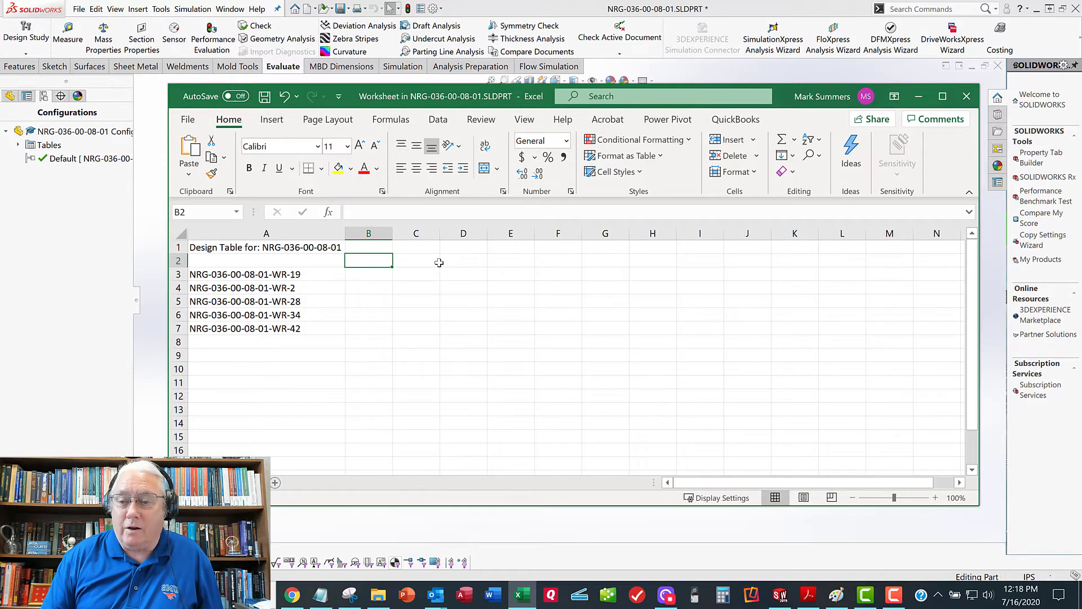
text($VALUE)
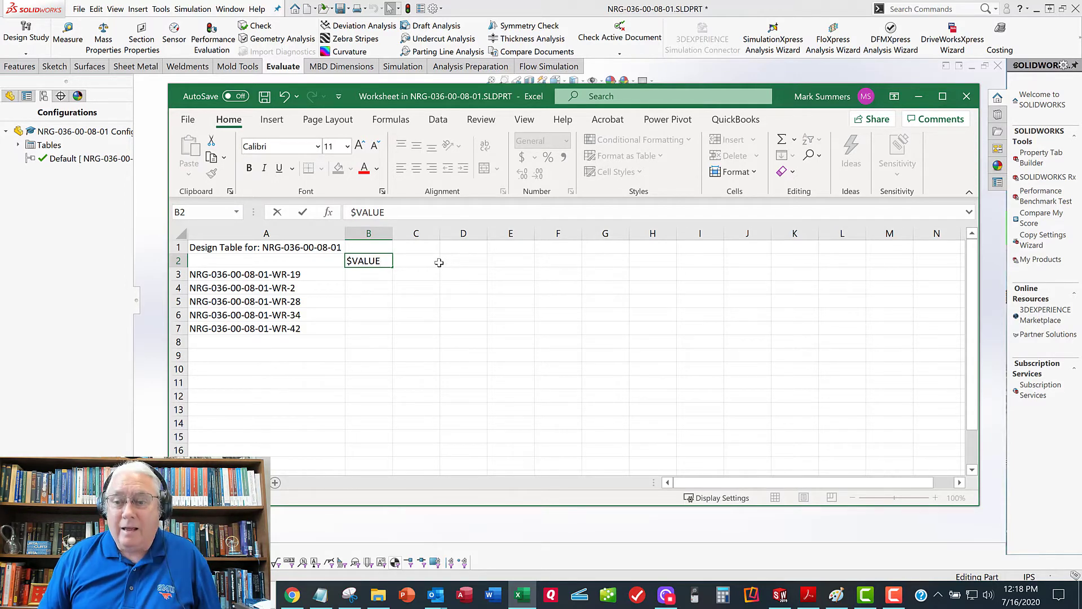
text(@)
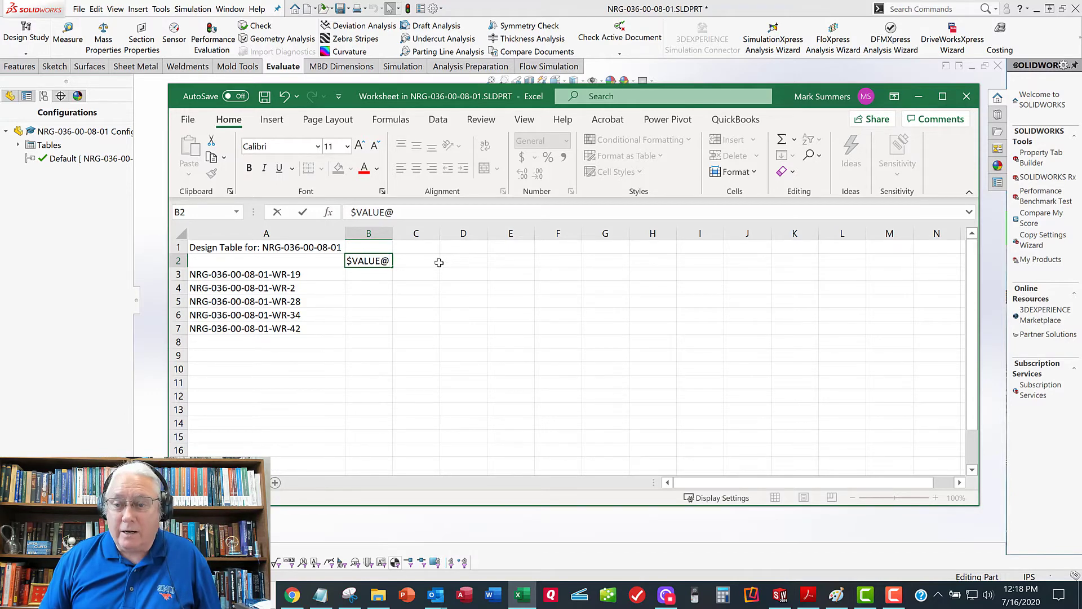
text(A)
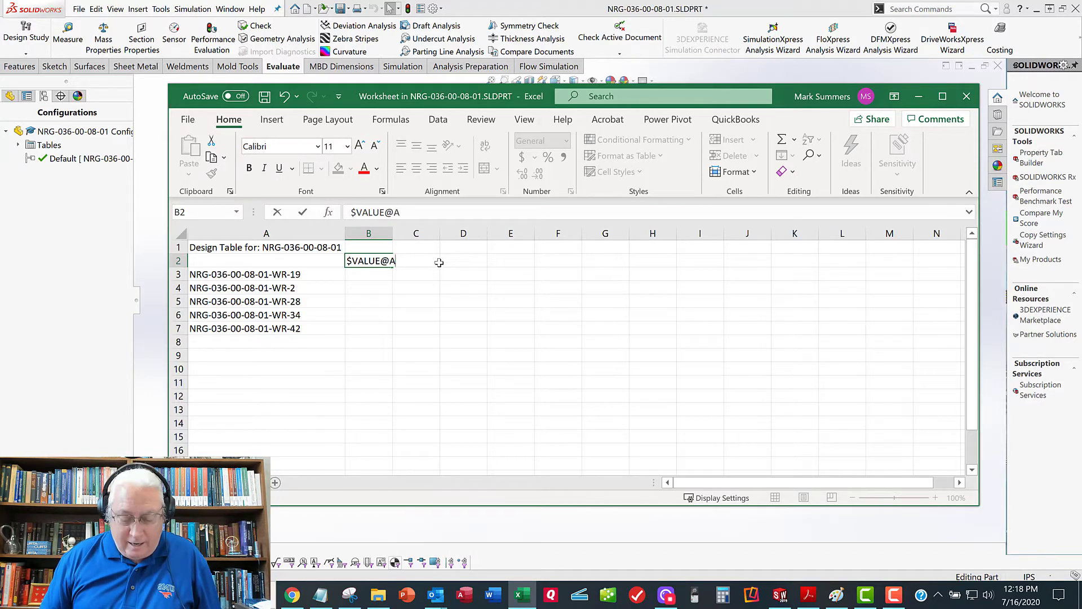
text(@)
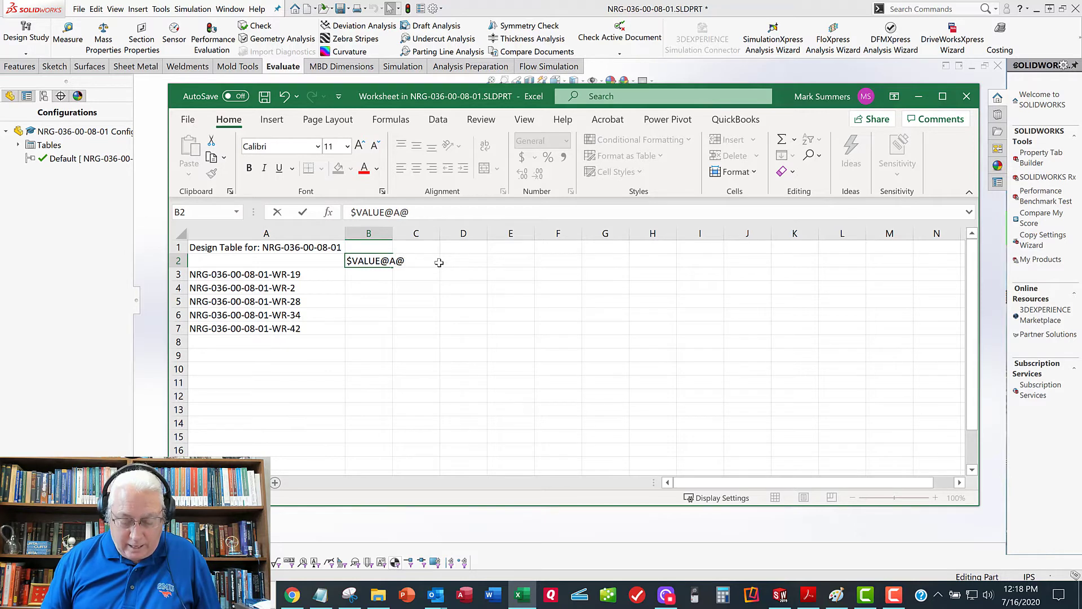
text(equations)
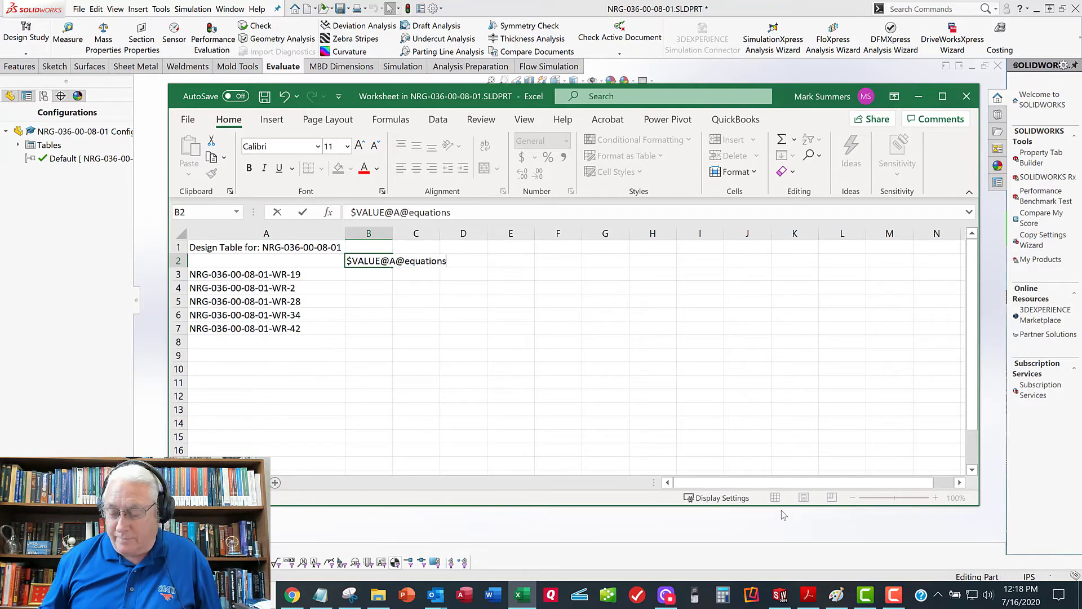
key(Return)
key(Up)
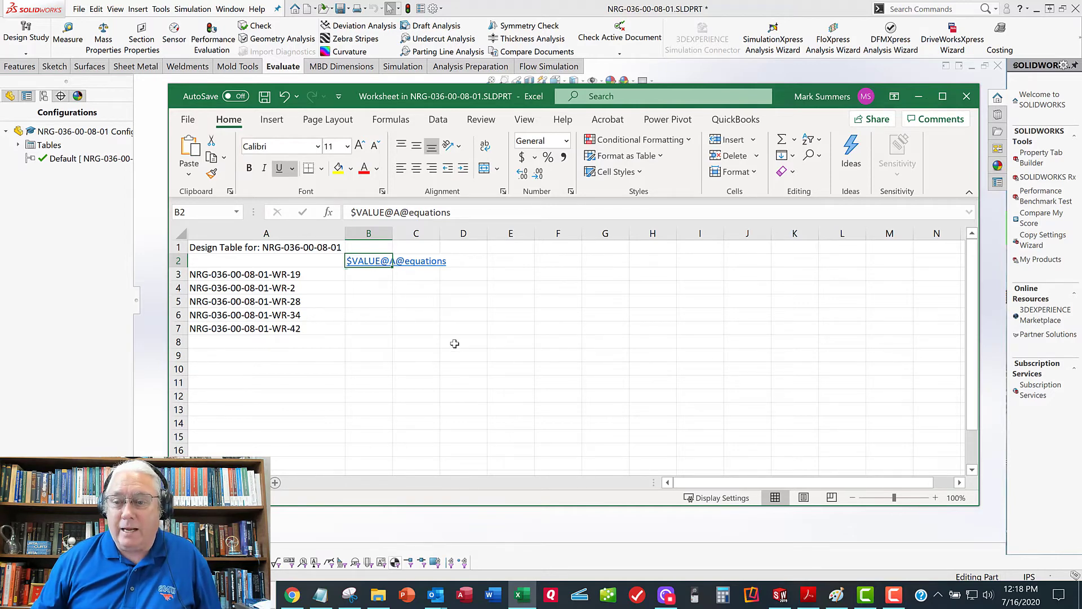
key(ctrl+k)
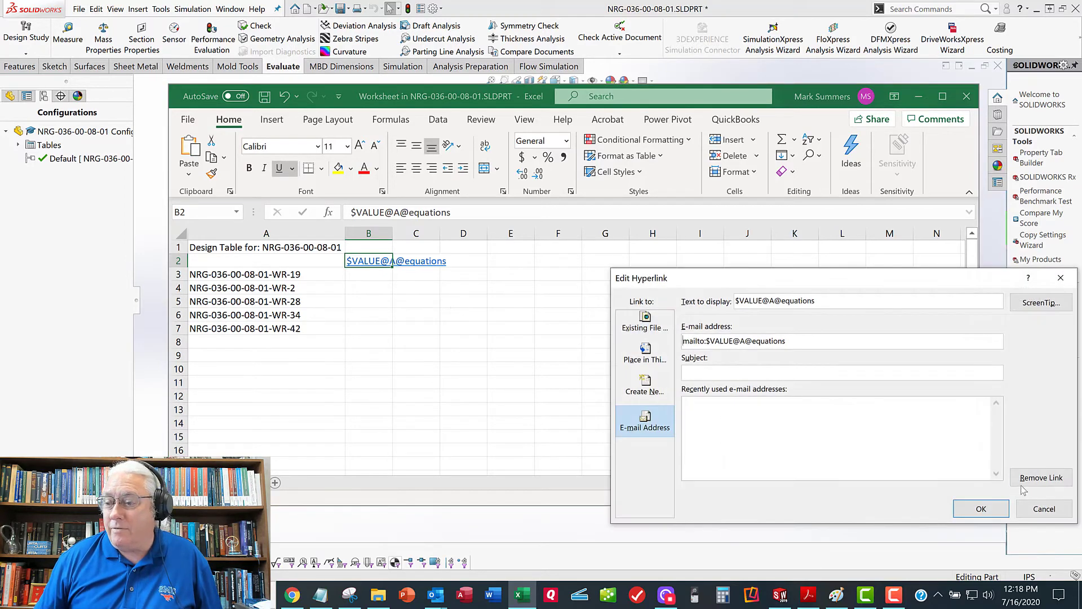
click(1039, 477)
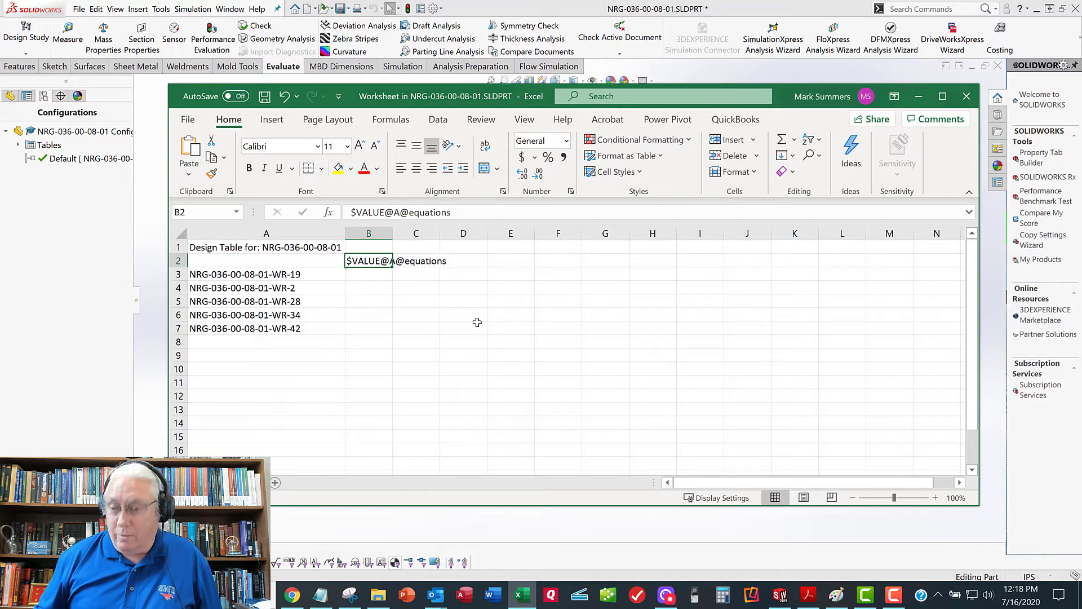
key(shift+Right)
key(shift+Right)
key(shift+Right)
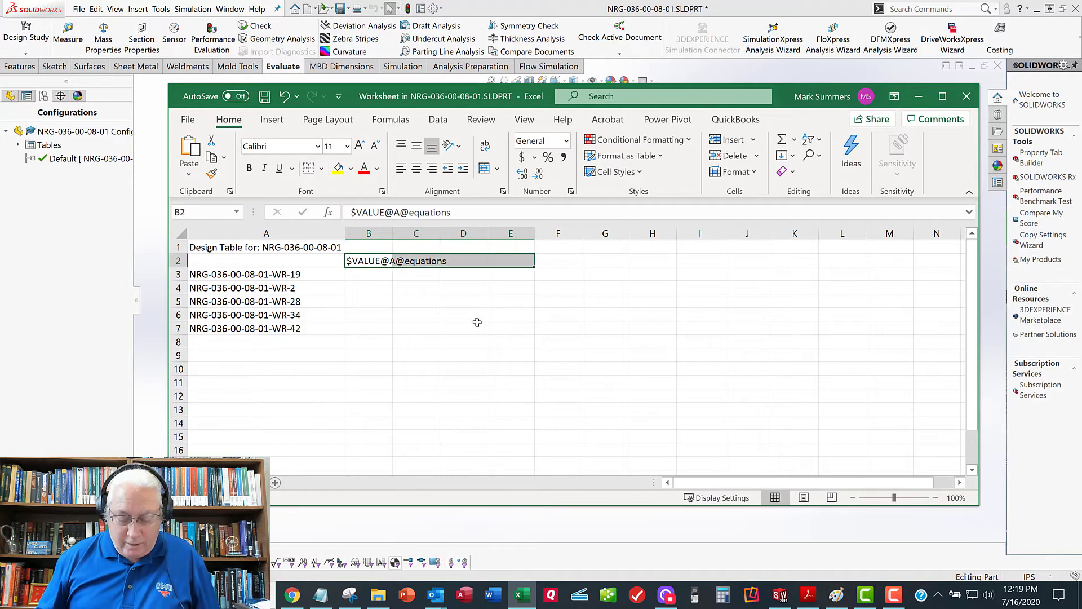
key(Delete)
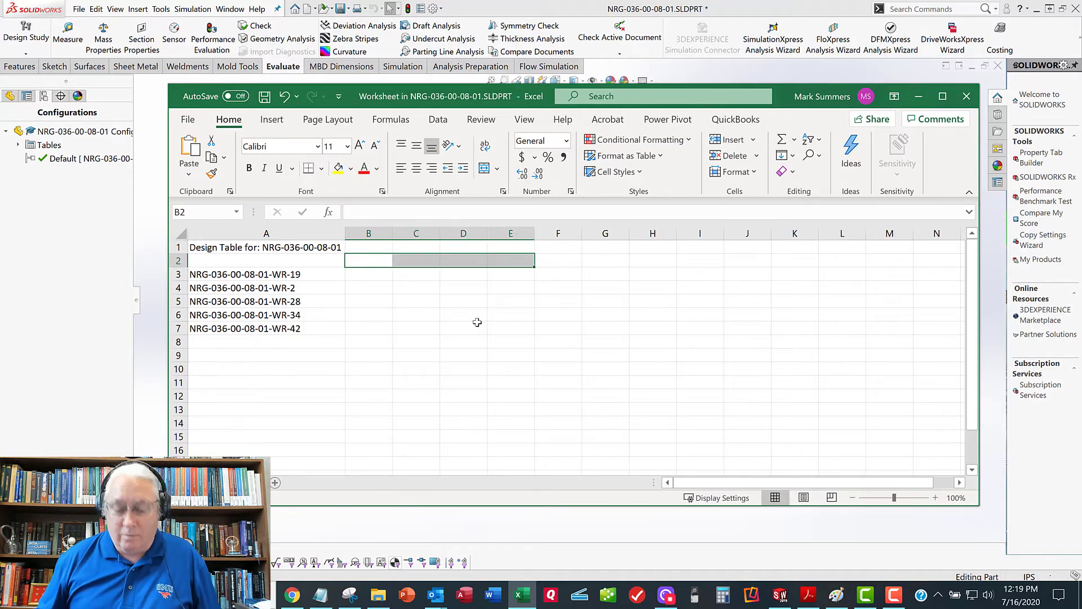
key(ctrl+z)
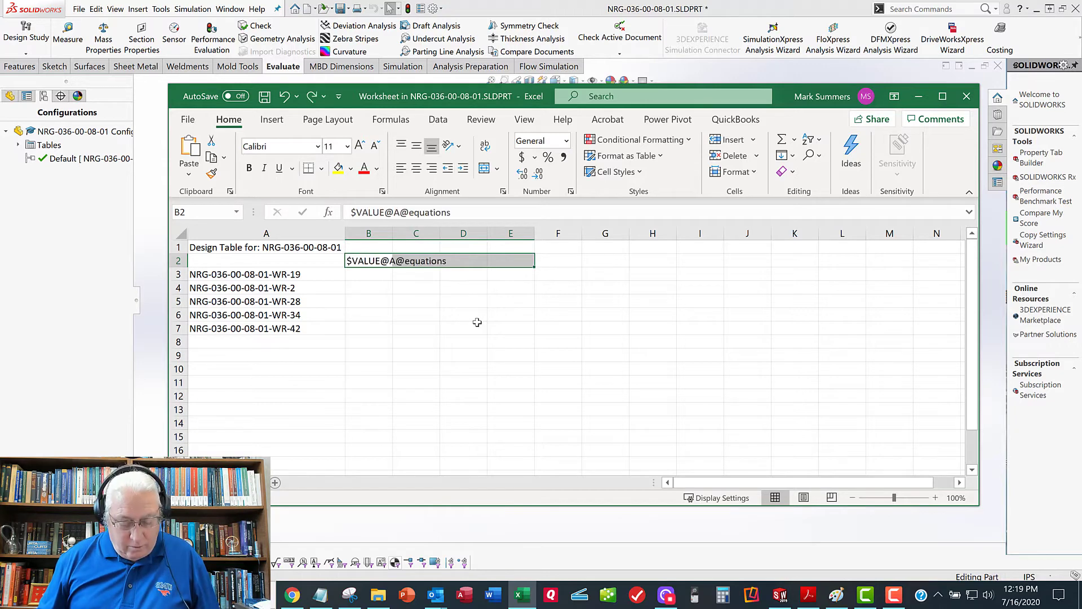
key(Delete)
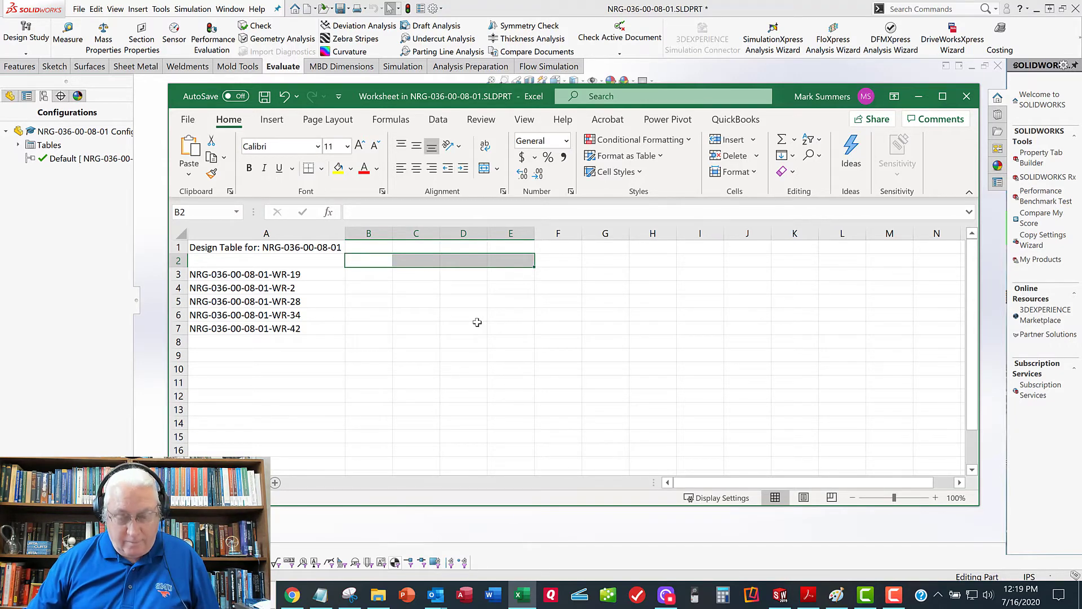
key(ctrl+z)
drag(458, 332, 458, 344)
Fill the header in B2 across to E2.
click(379, 261)
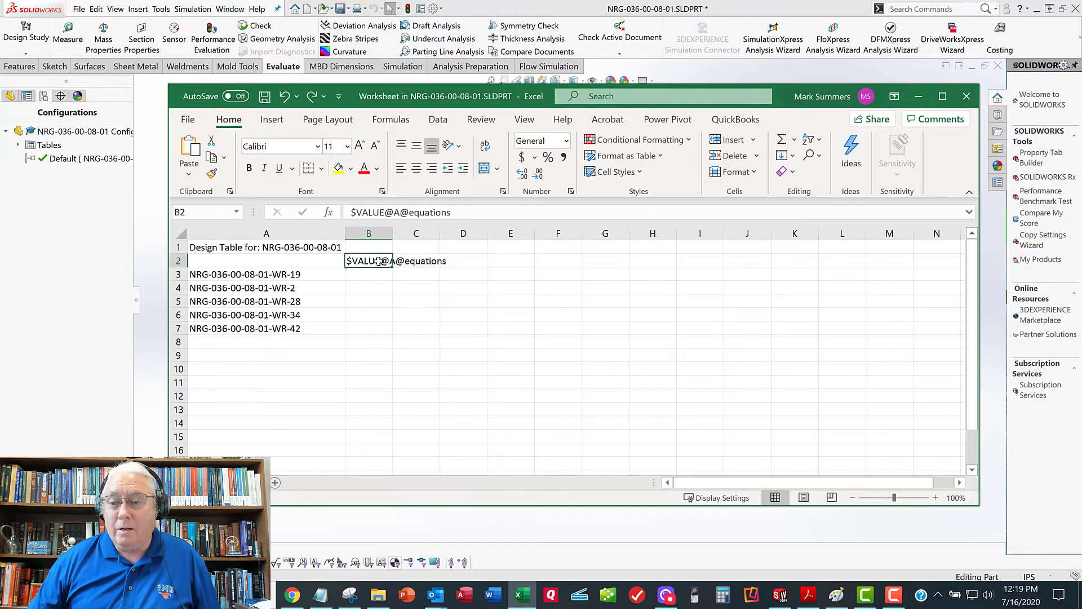
drag(378, 261, 490, 264)
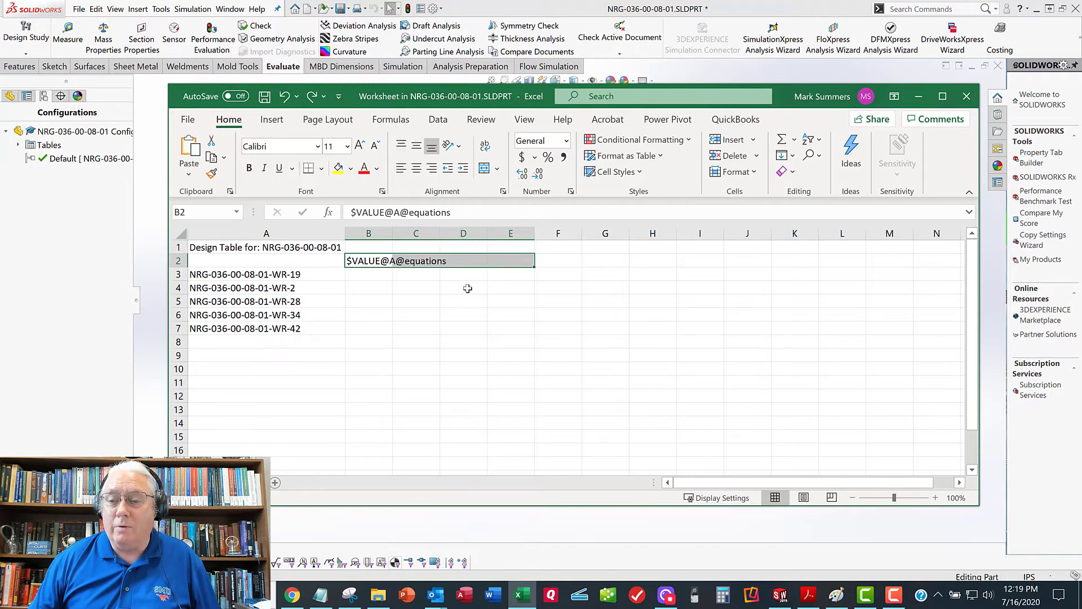
key(ctrl+r)
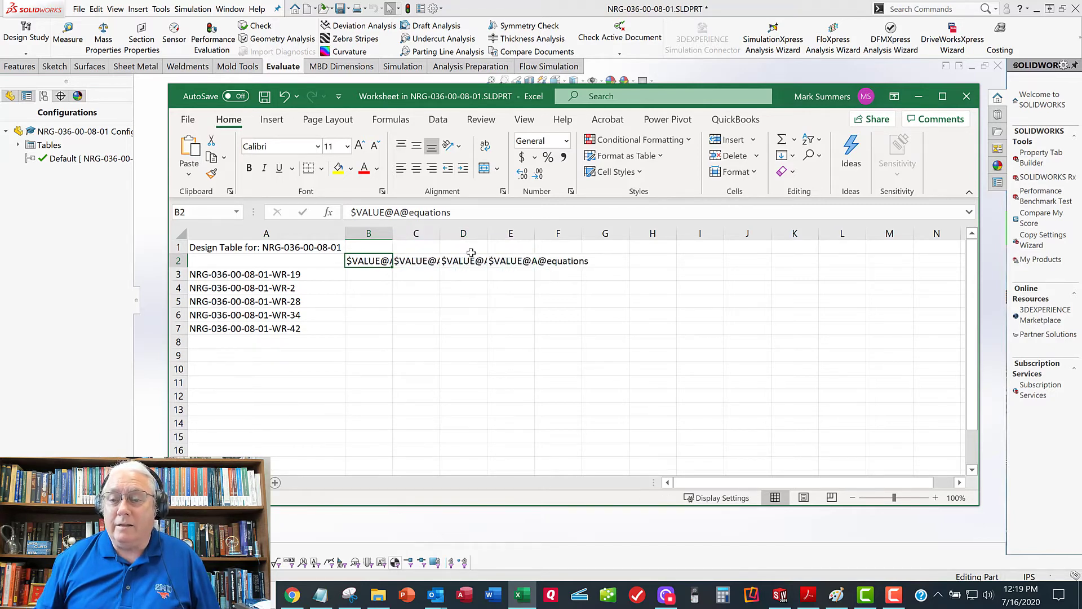
Change the header in C2 to $VALUE@B@equations.
key(Right)
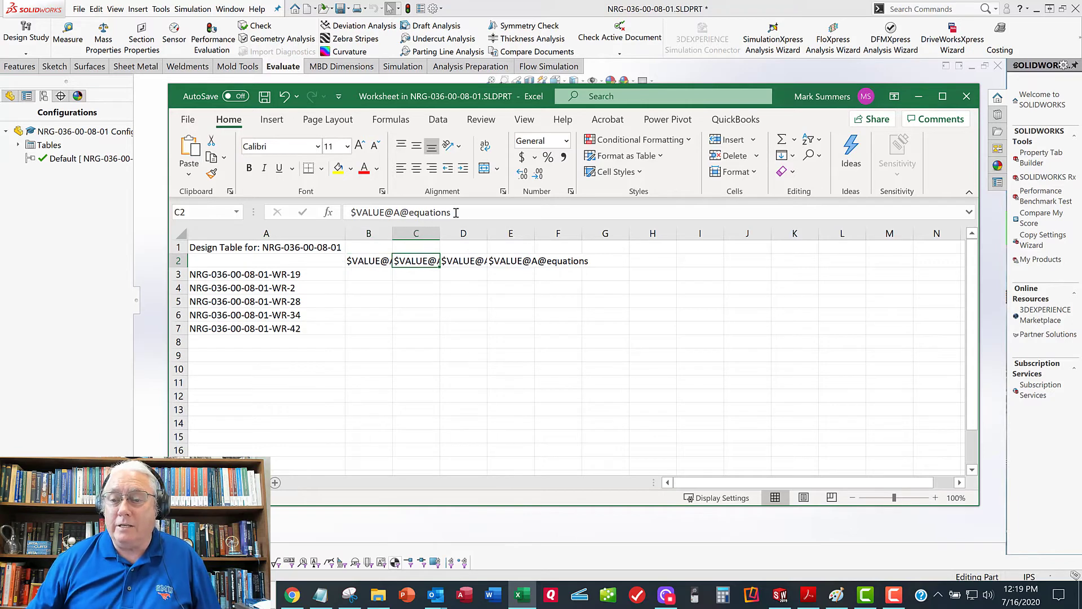
key(F2)
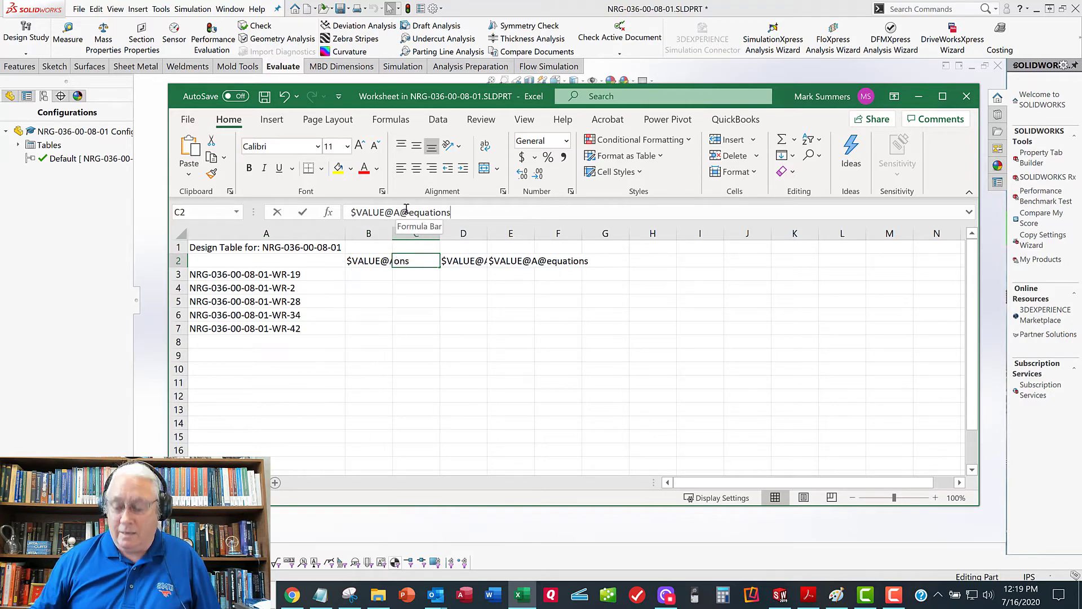
key(Left)
key(Left)
key(Left)
key(Left)
key(Left)
key(Left)
key(Left)
key(Left)
key(Left)
key(Left)
key(BackSpace)
text(B)
key(Return)
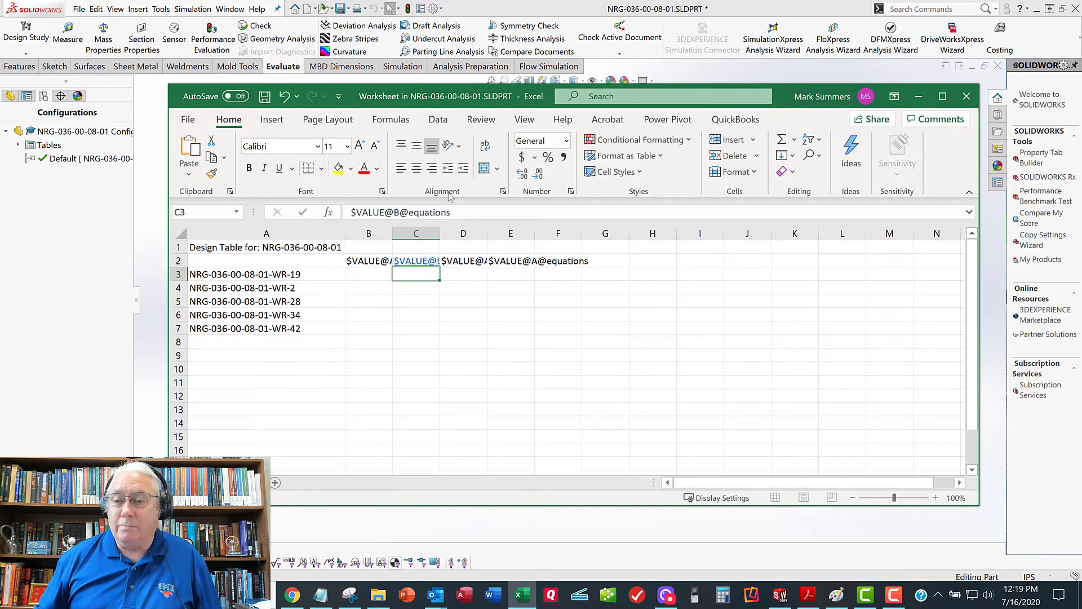
Change the header in D2 to $VALUE@C@equations.
key(Up)
key(Right)
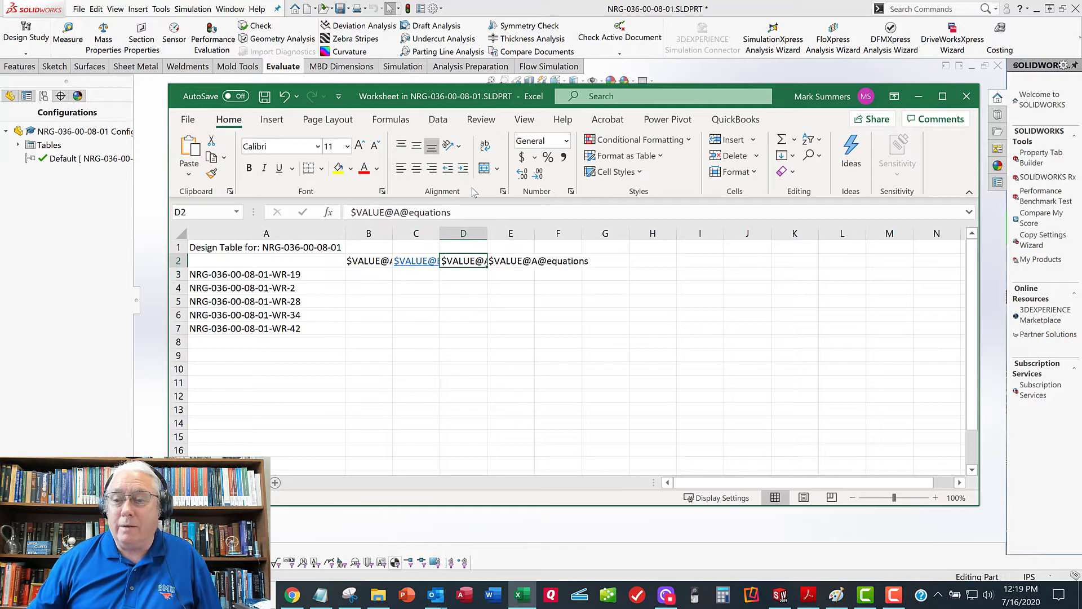
click(401, 212)
key(BackSpace)
text(C)
key(Tab)
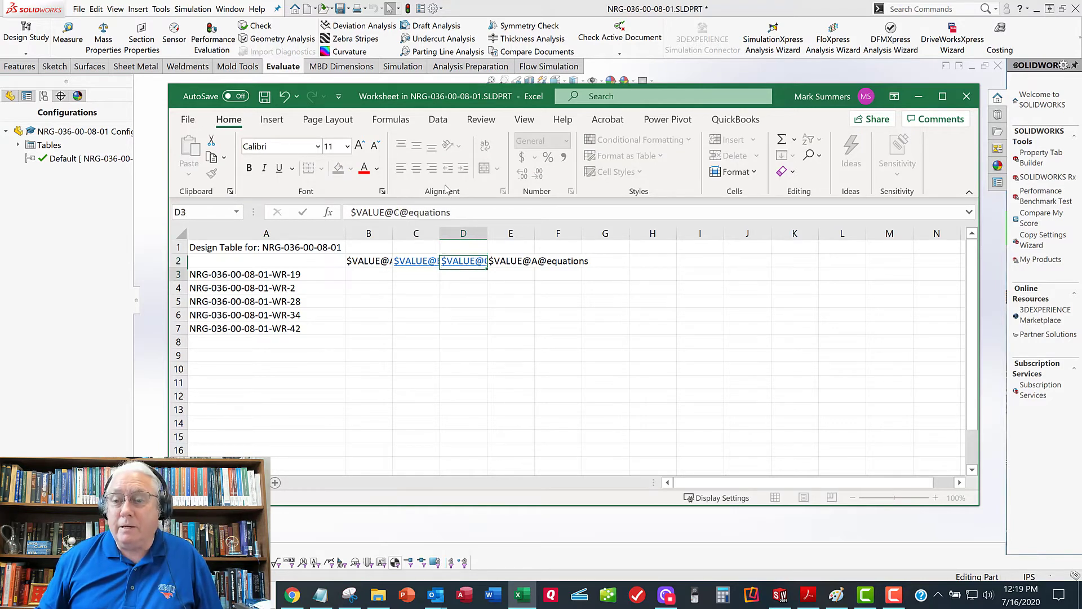
Change the header in E2 to $VALUE@D@equations.
click(401, 213)
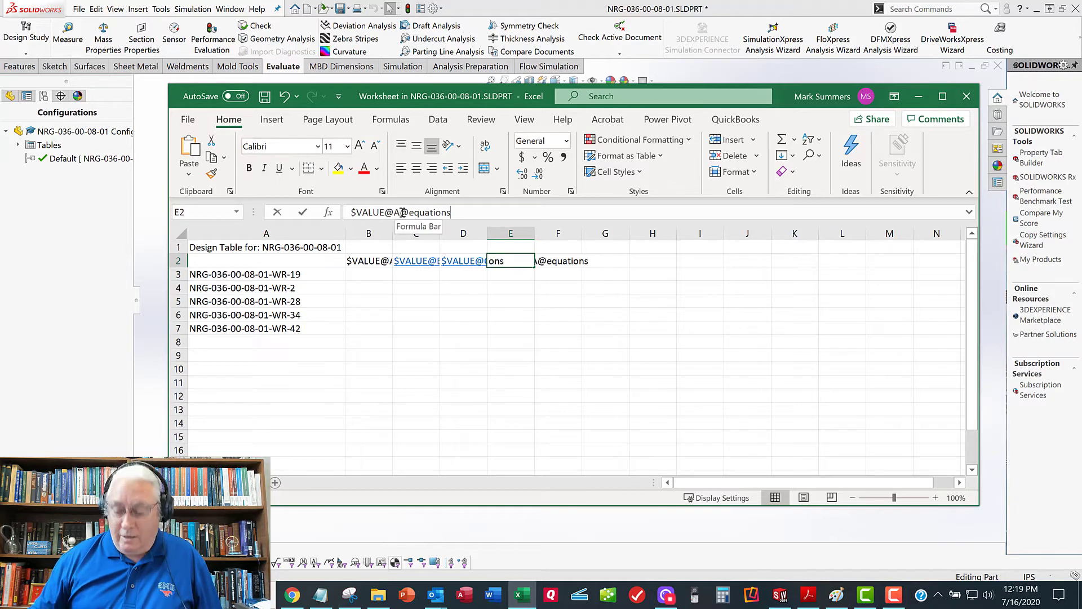
key(BackSpace)
text(D)
key(ctrl+Return)
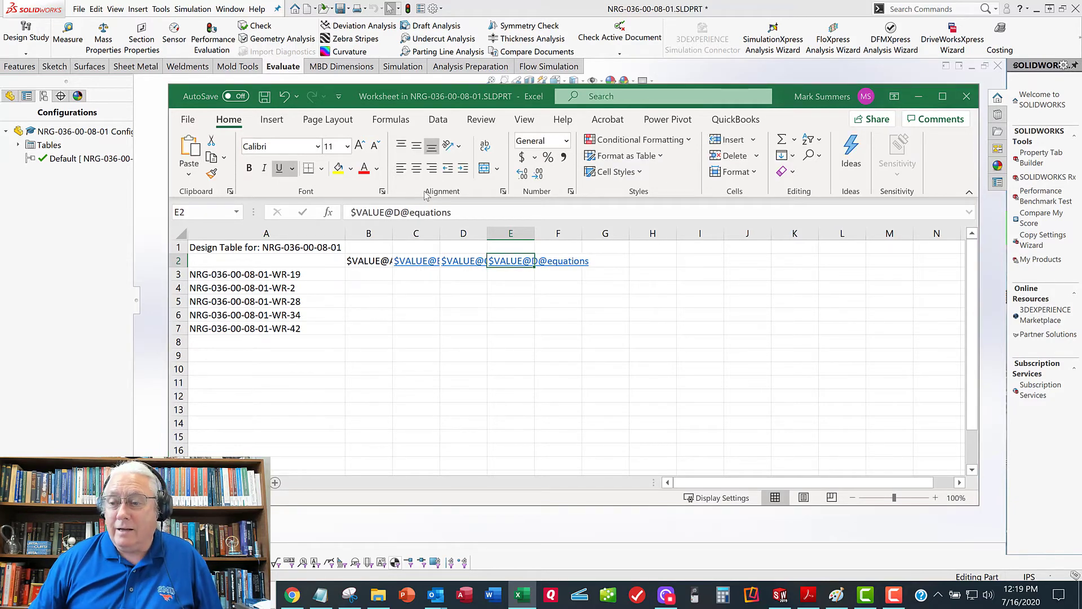
Remove the hyperlinks from the headers in E2, D2 and C2.
key(ctrl+k)
click(1040, 478)
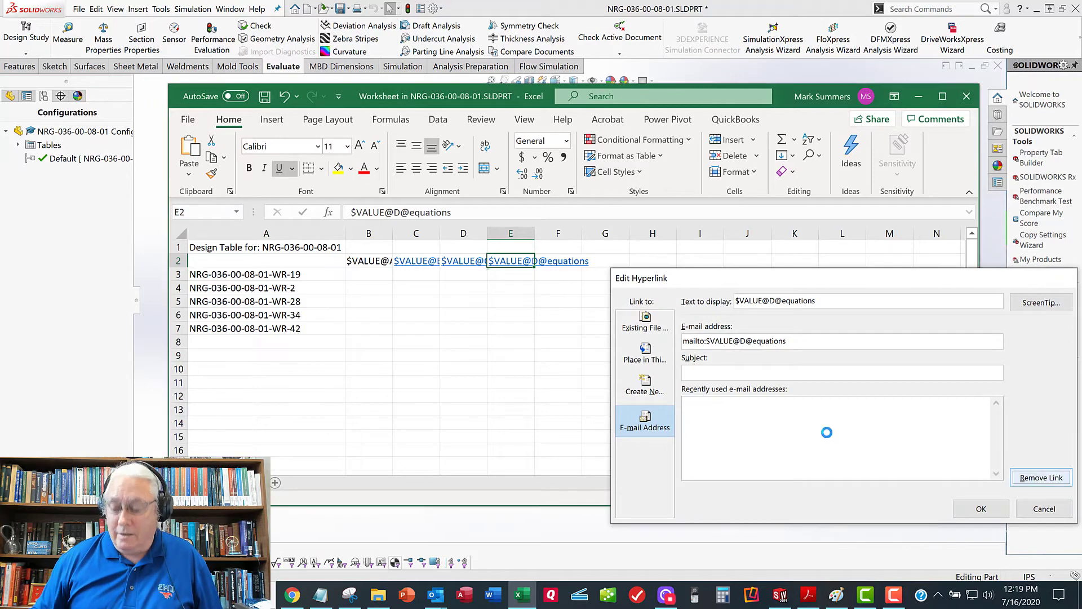
key(Return)
key(Up)
key(Left)
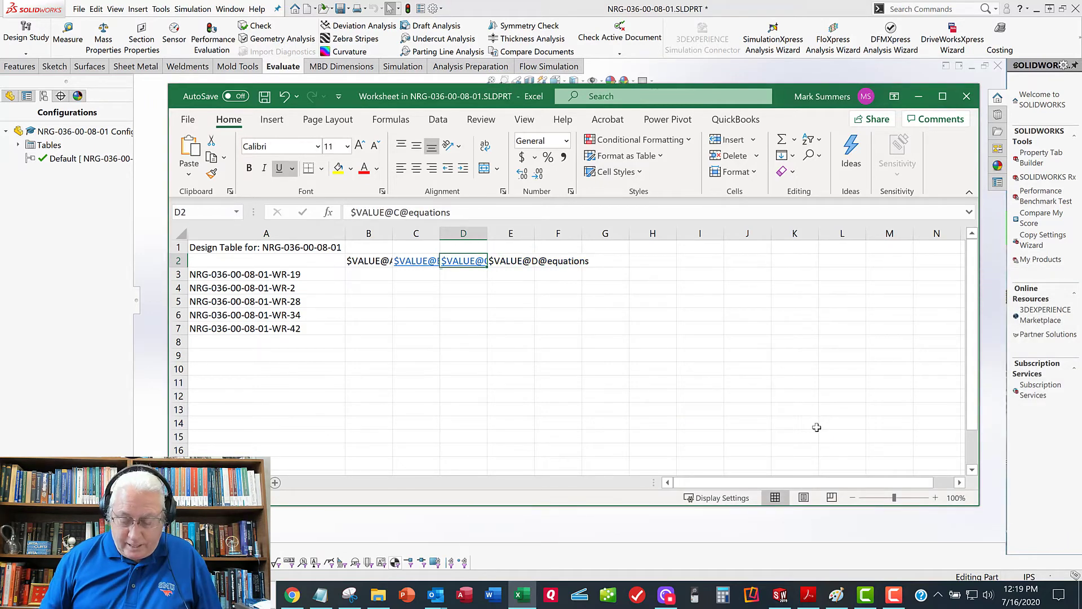
key(ctrl+k)
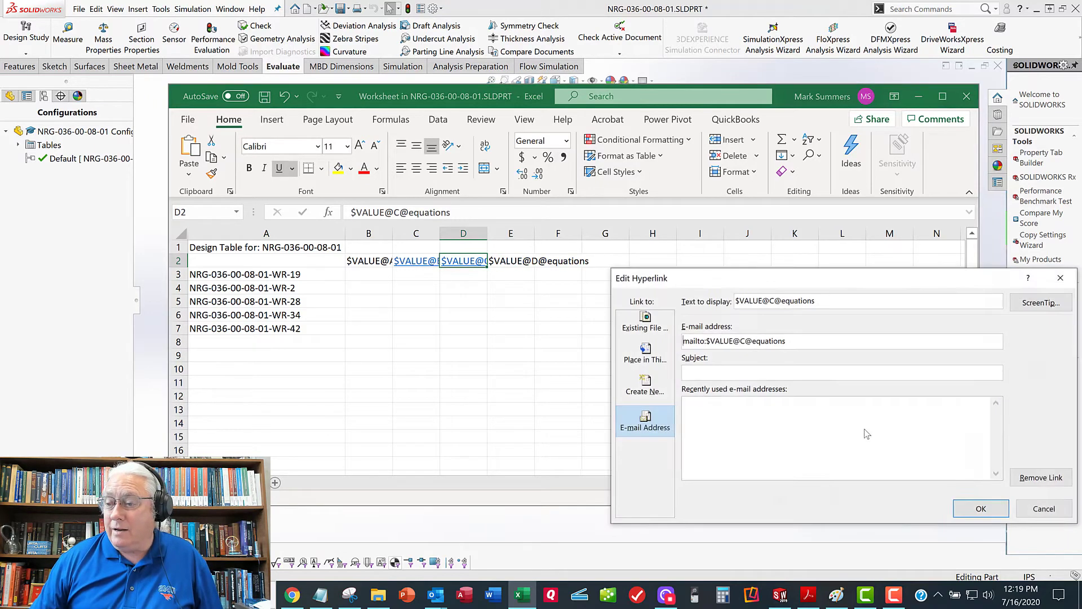
click(1022, 475)
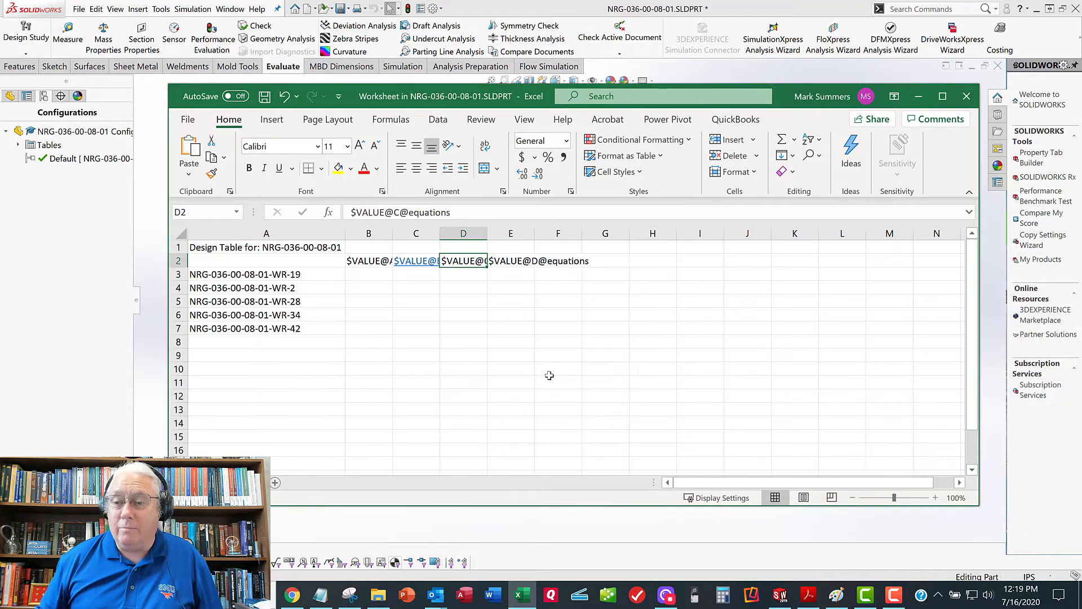
key(Left)
key(ctrl+k)
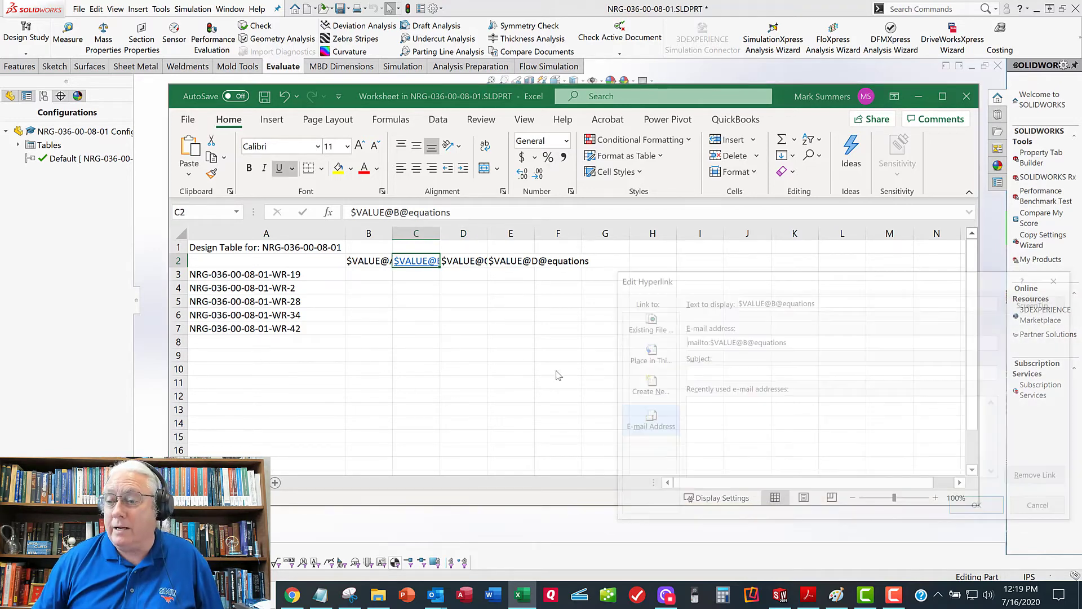
click(1023, 476)
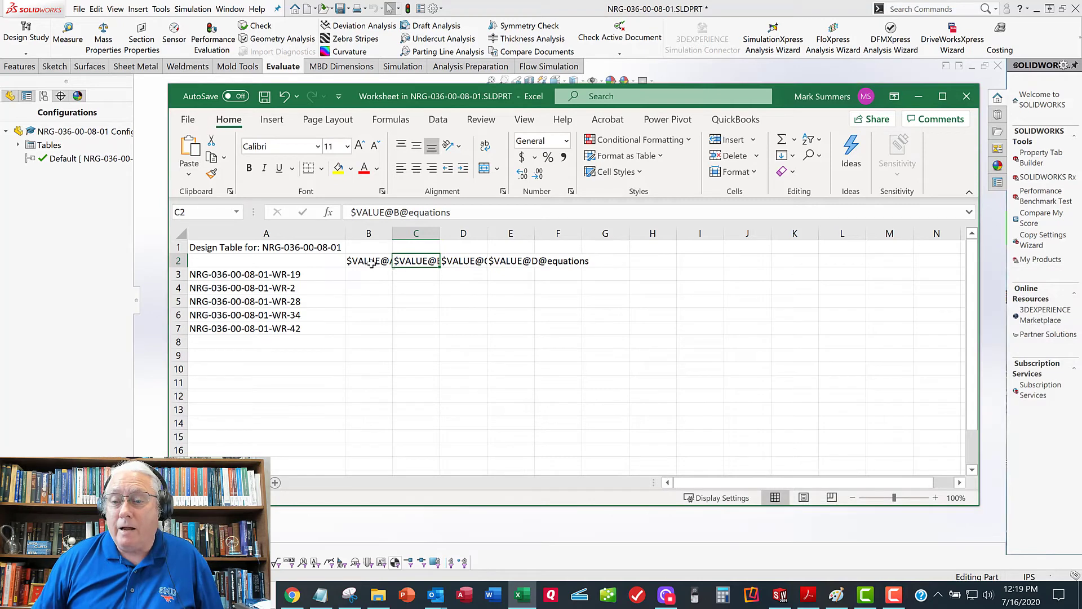
Set the text orientation of header cells B2 through F2 to 90 degrees.
drag(370, 262, 548, 261)
right_click(548, 261)
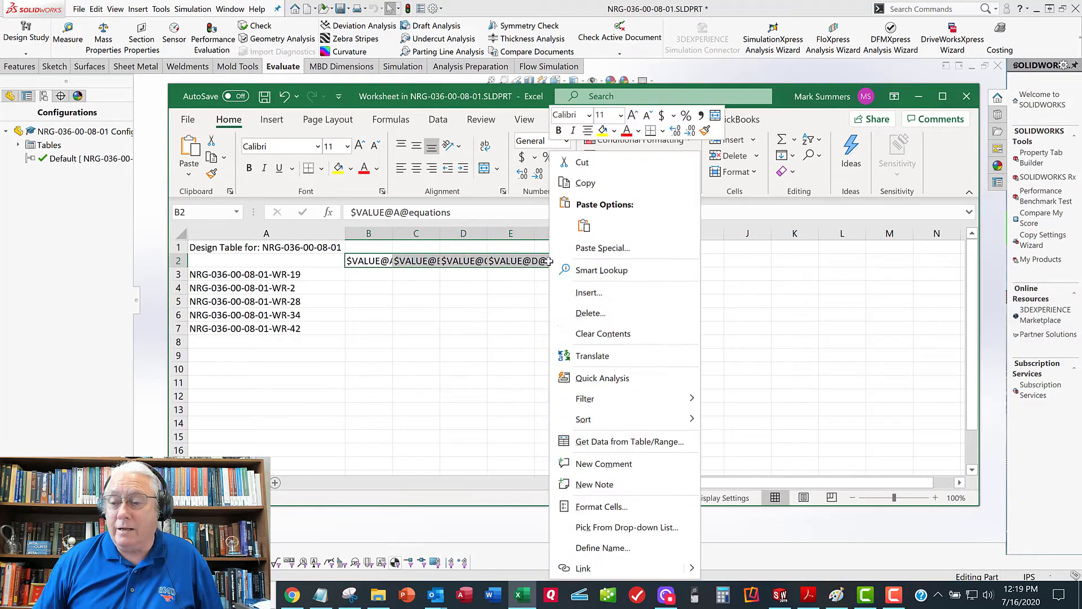
click(609, 507)
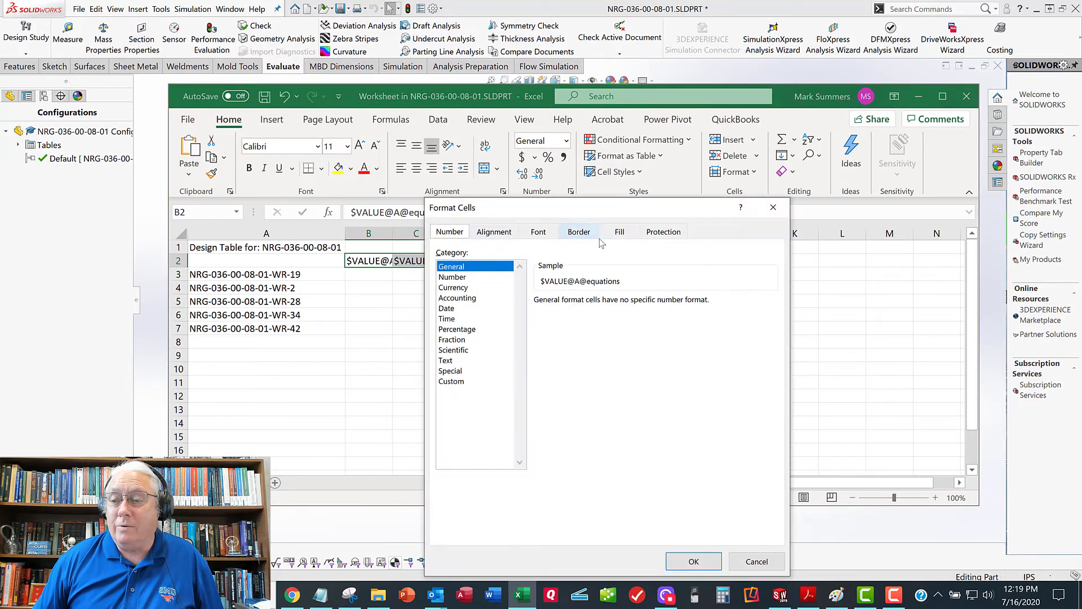
click(494, 232)
click(755, 299)
click(726, 270)
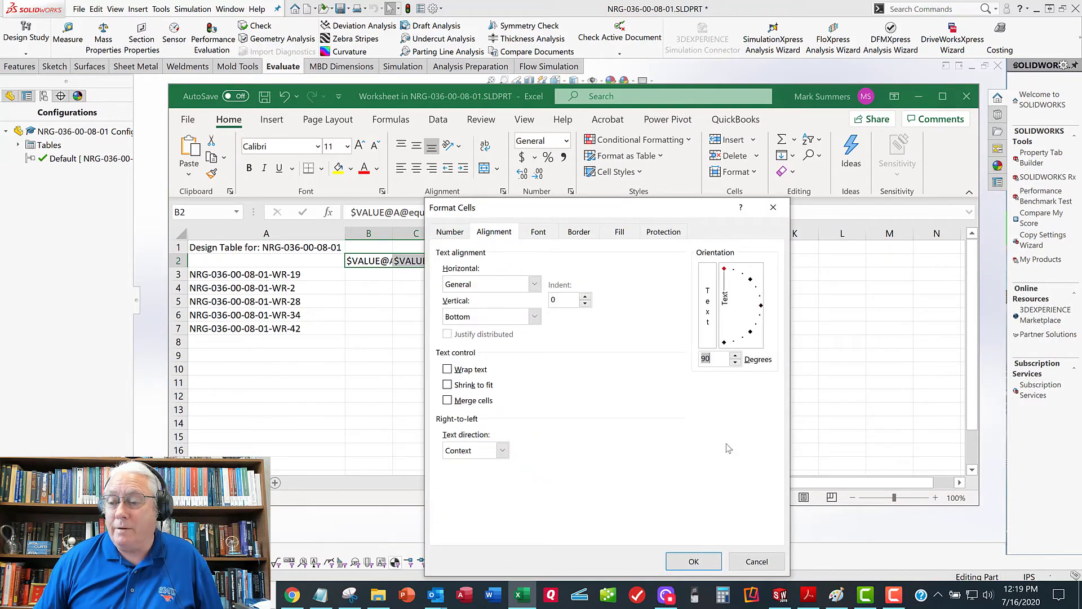
click(693, 561)
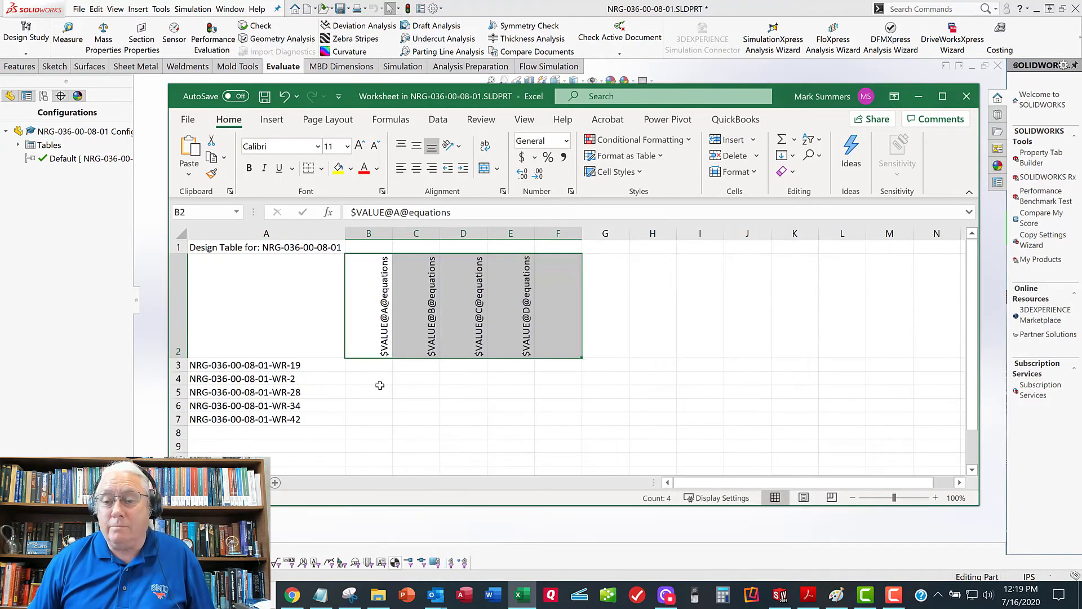
Switch to the Snipping Tool capture of the WR dimension table and move its window clear of the worksheet for reference.
click(368, 364)
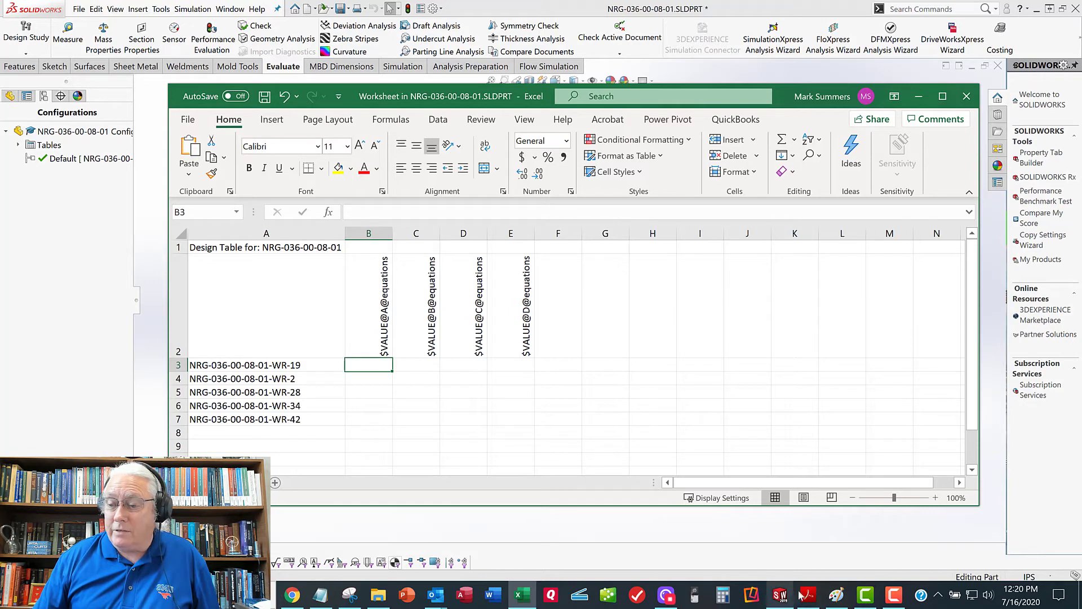
click(835, 595)
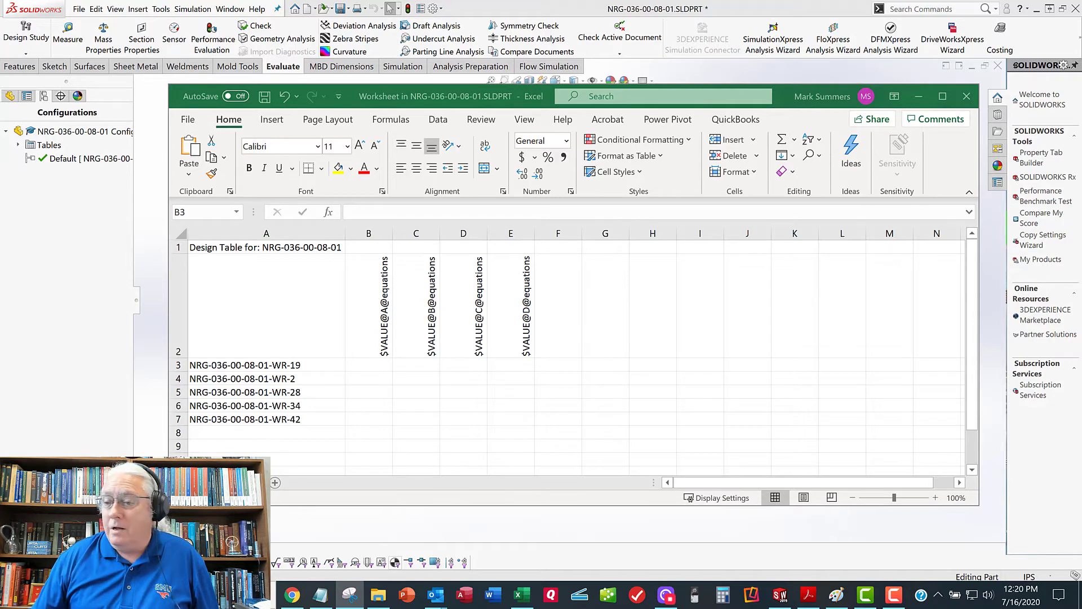
click(349, 594)
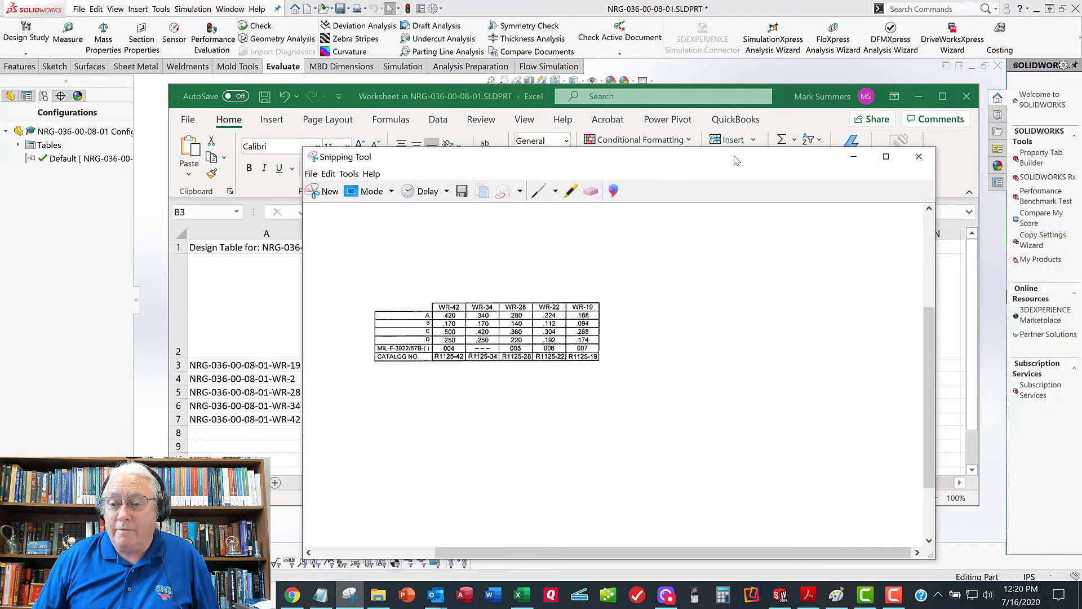
drag(734, 160, 1081, 192)
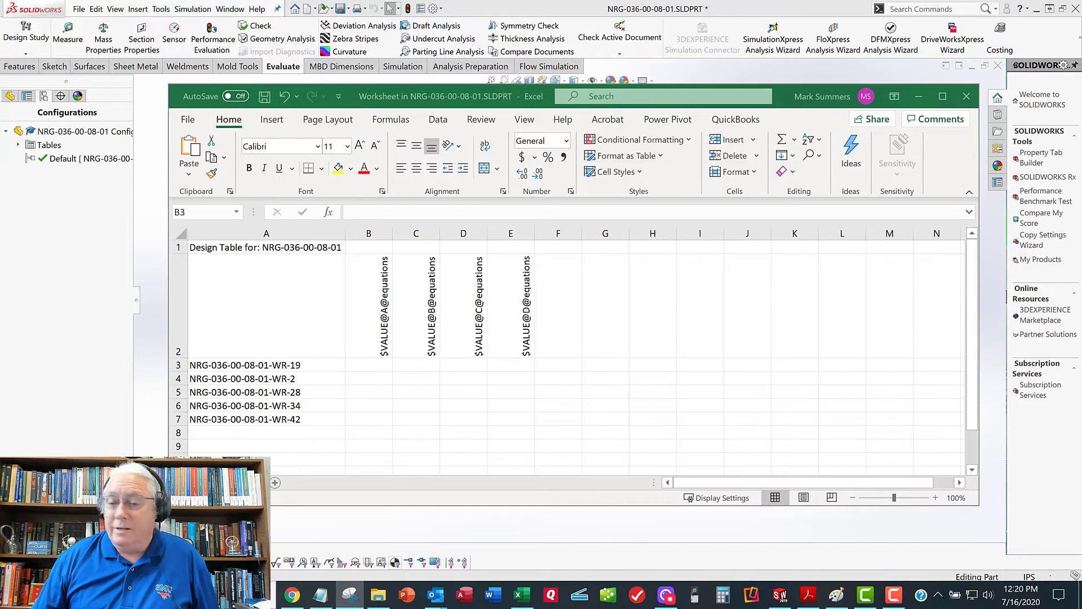
click(383, 365)
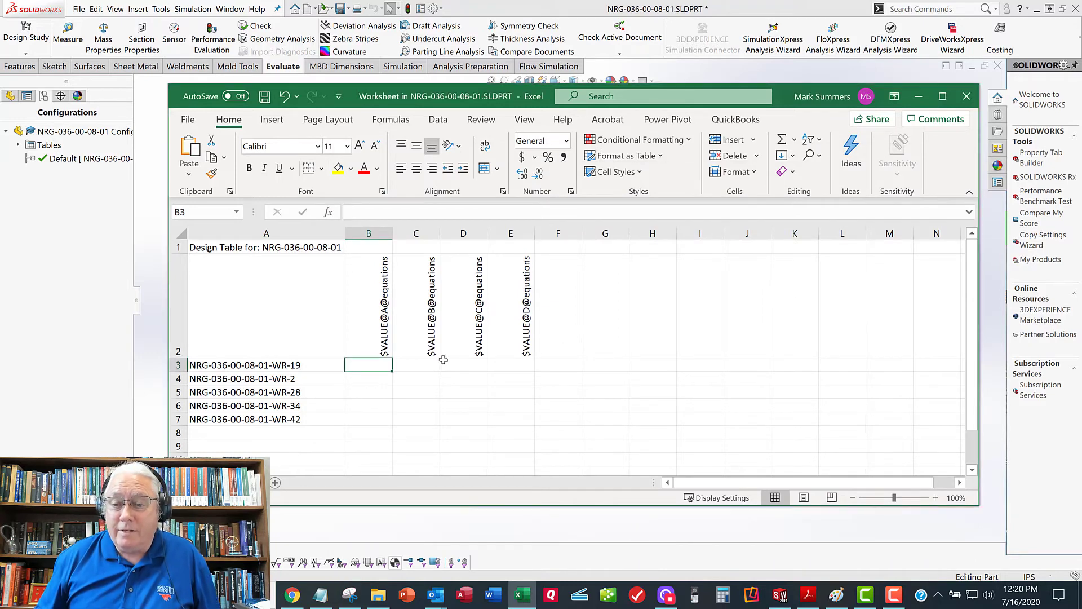
Correct the configuration name in A4 to NRG-036-00-08-01-WR-22.
click(302, 378)
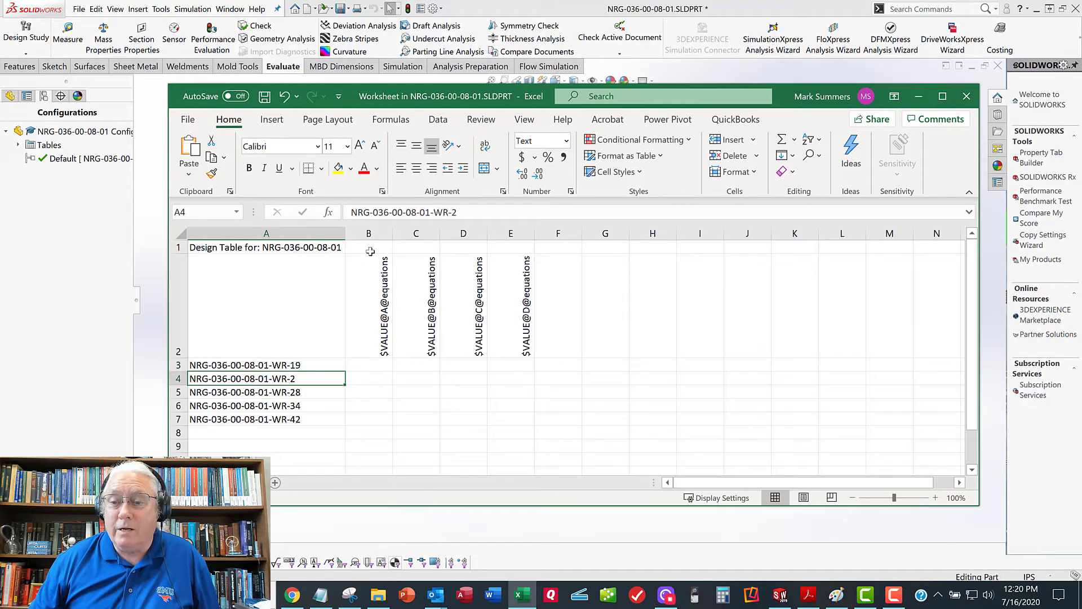
click(474, 212)
text(2)
key(Return)
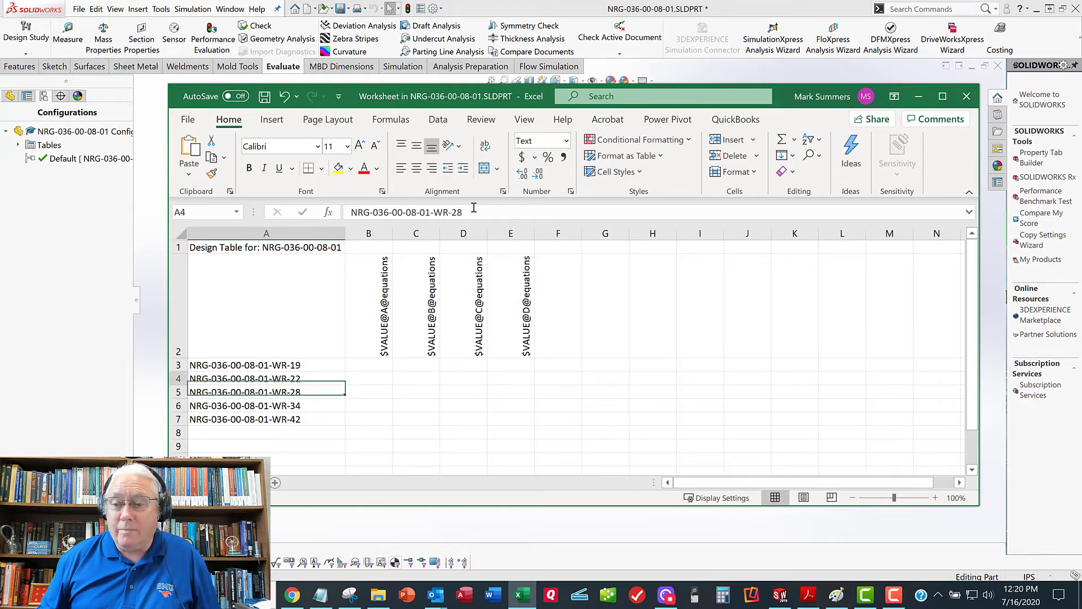
key(Up)
key(Up)
key(Right)
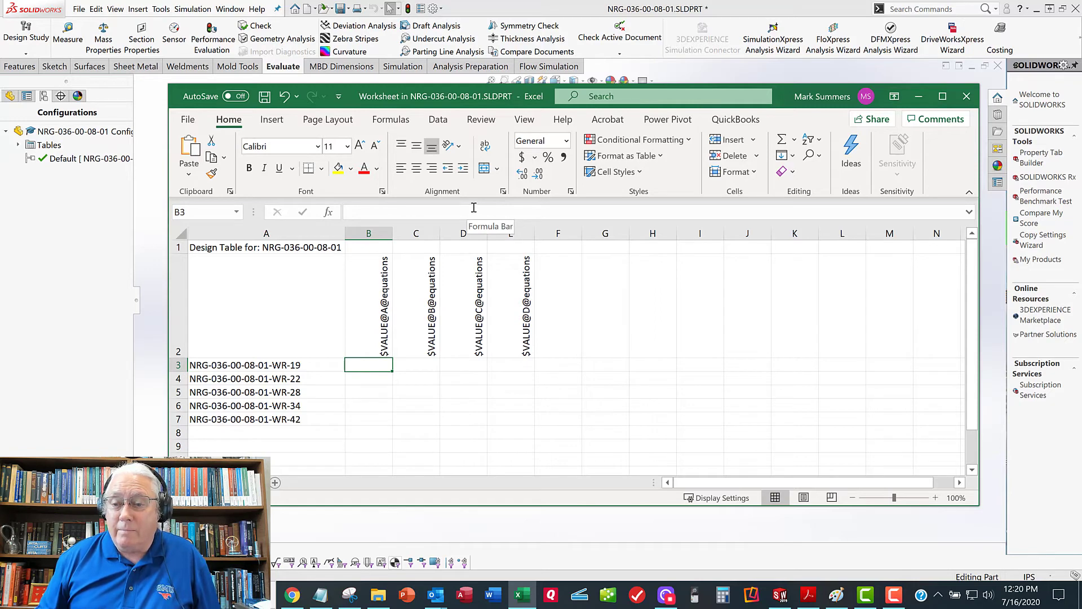
key(Up)
key(Right)
key(Right)
key(Right)
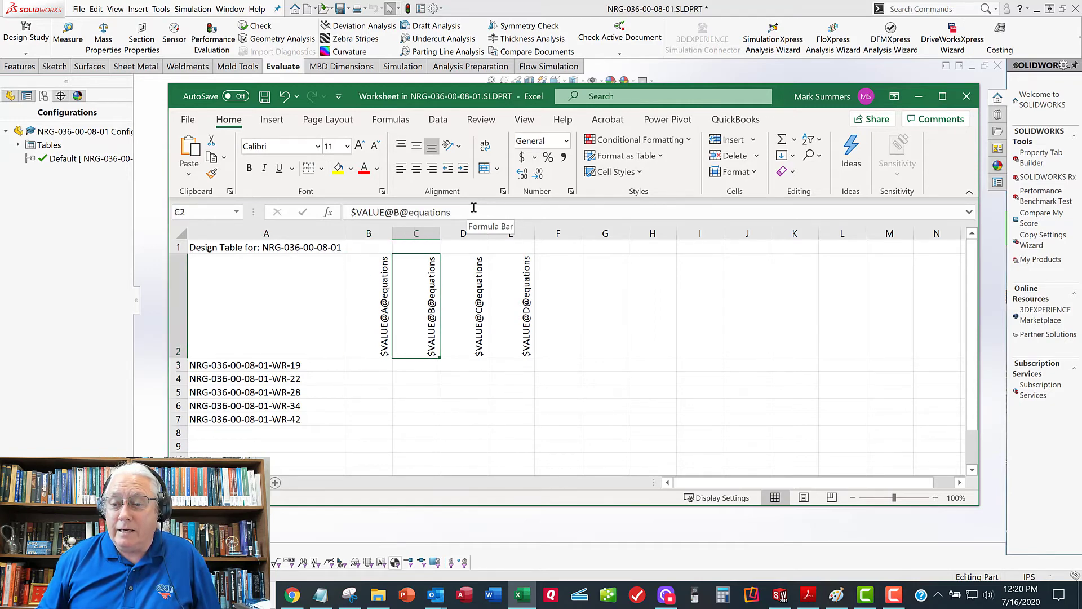
key(Left)
key(Left)
key(Left)
key(Down)
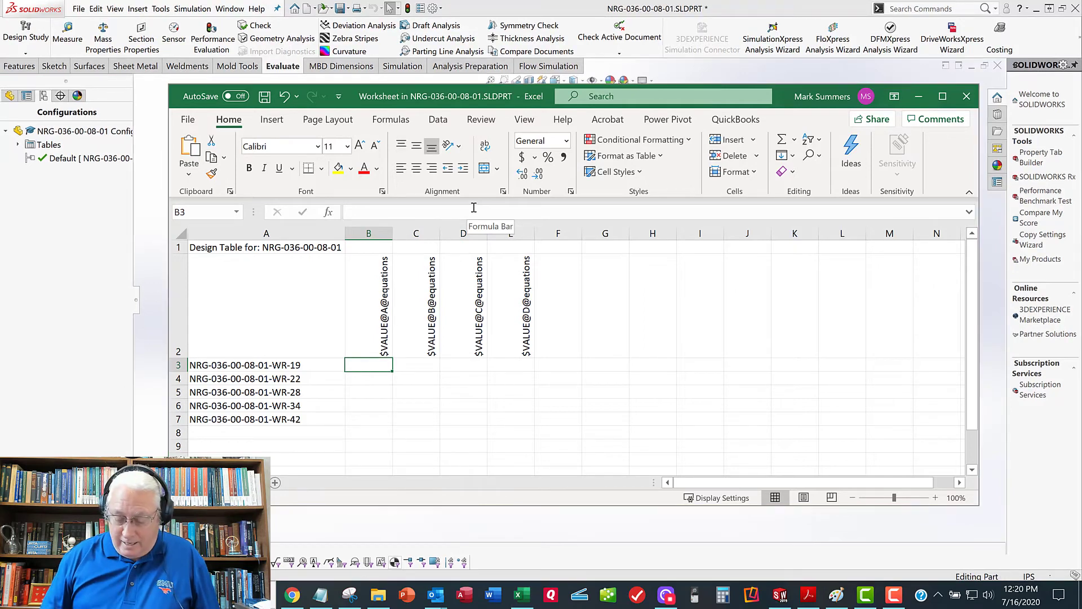
key(alt+Tab)
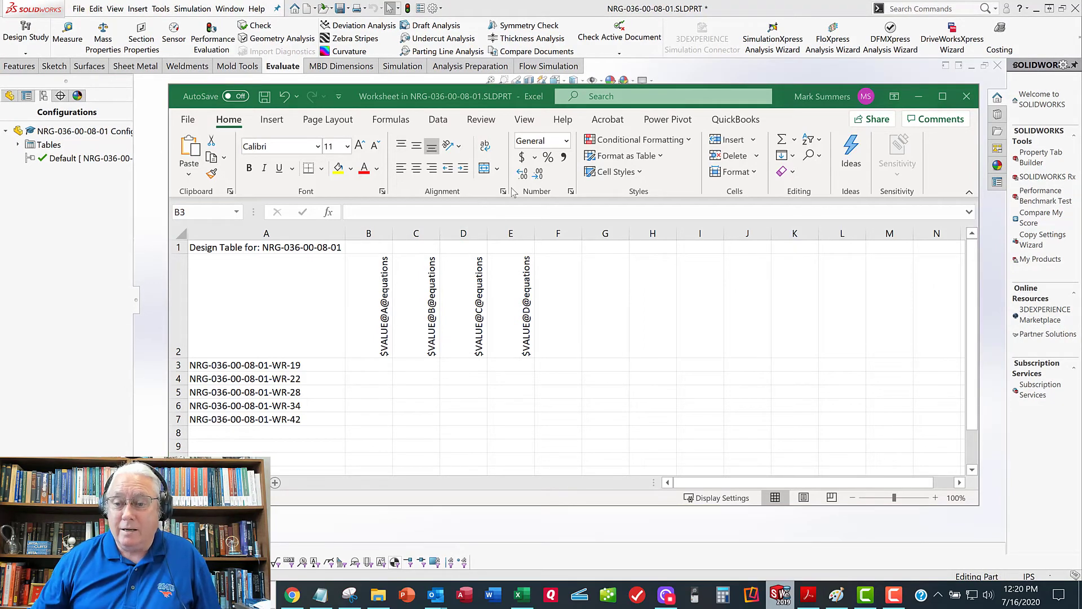
Fill in the WR-19 row with A = 0.188, B = 0.094, C = 0.268 and D = 0.174.
click(356, 365)
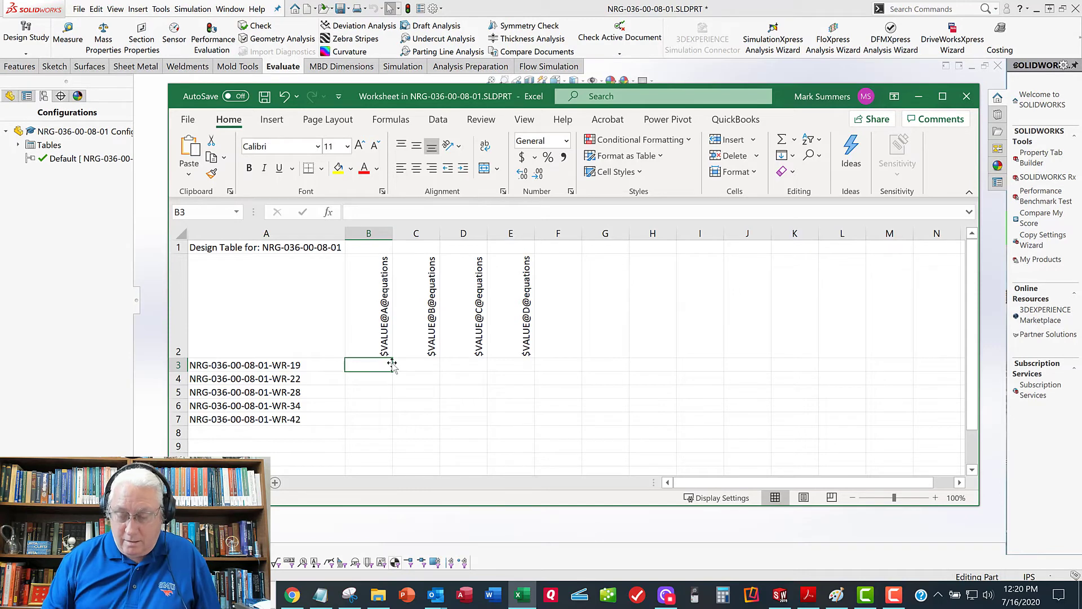
text(.188)
key(Tab)
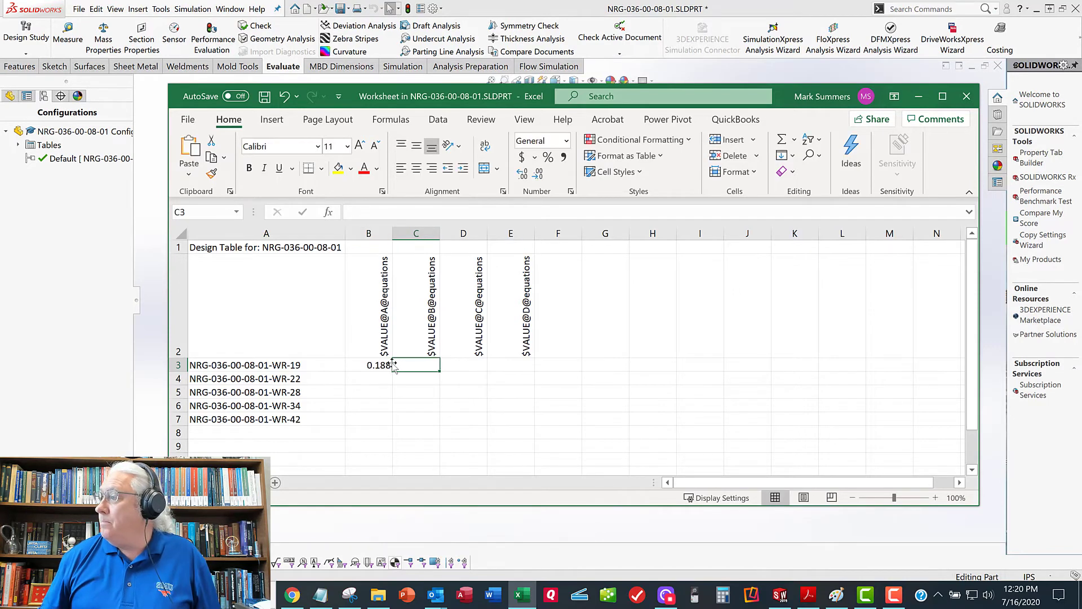
text(.09)
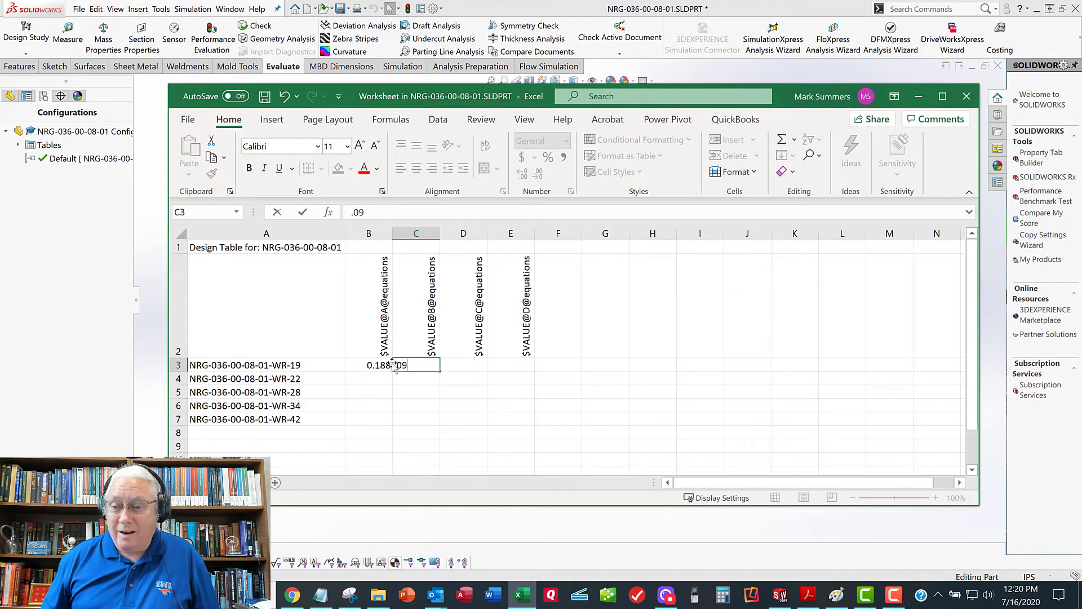
text(4)
key(Tab)
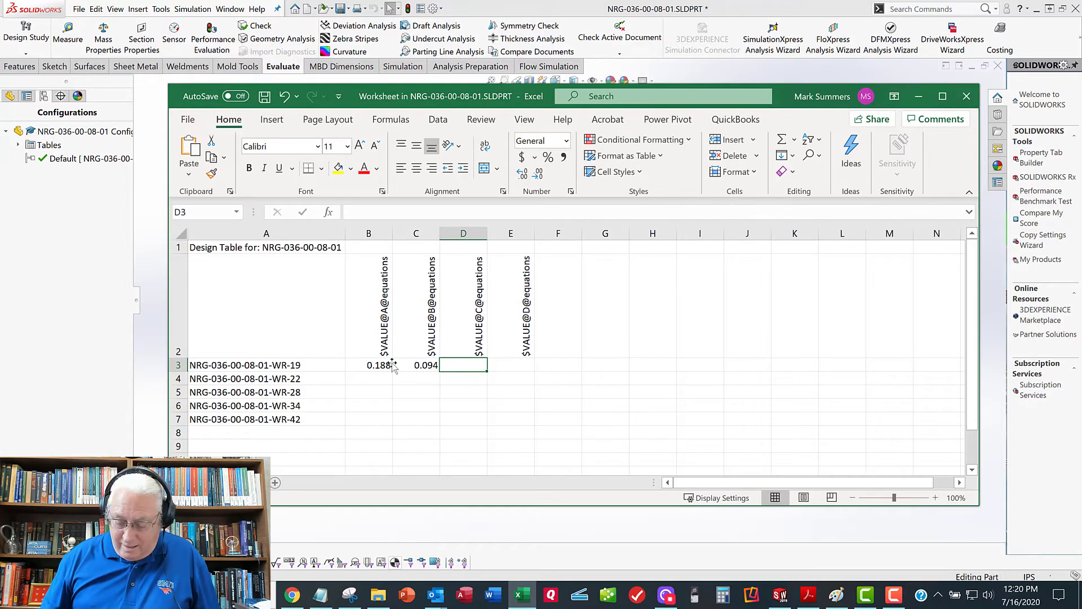
text(.268)
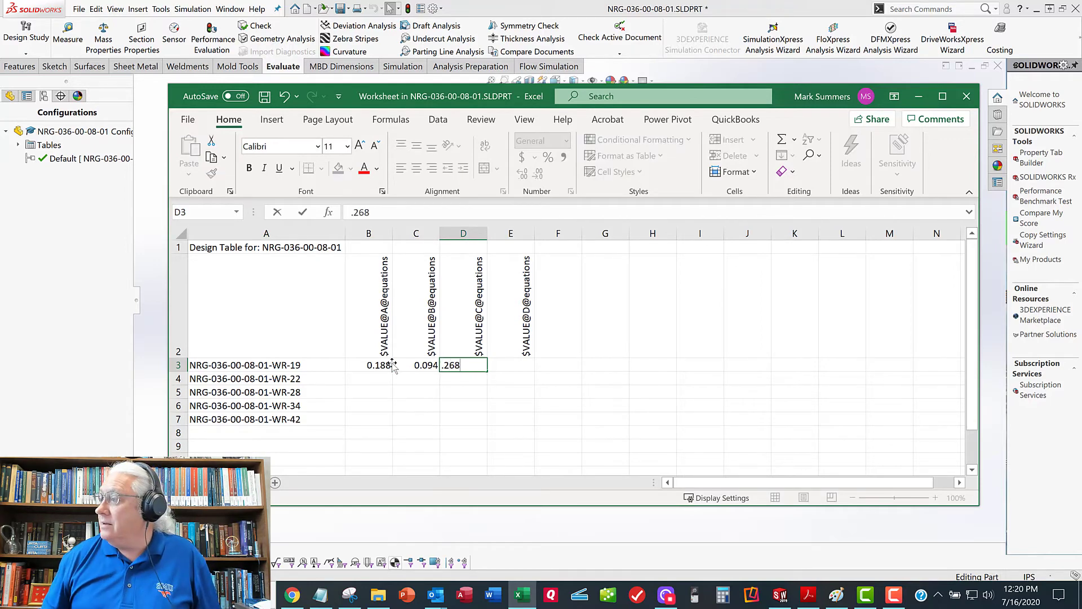
key(Tab)
text(.1)
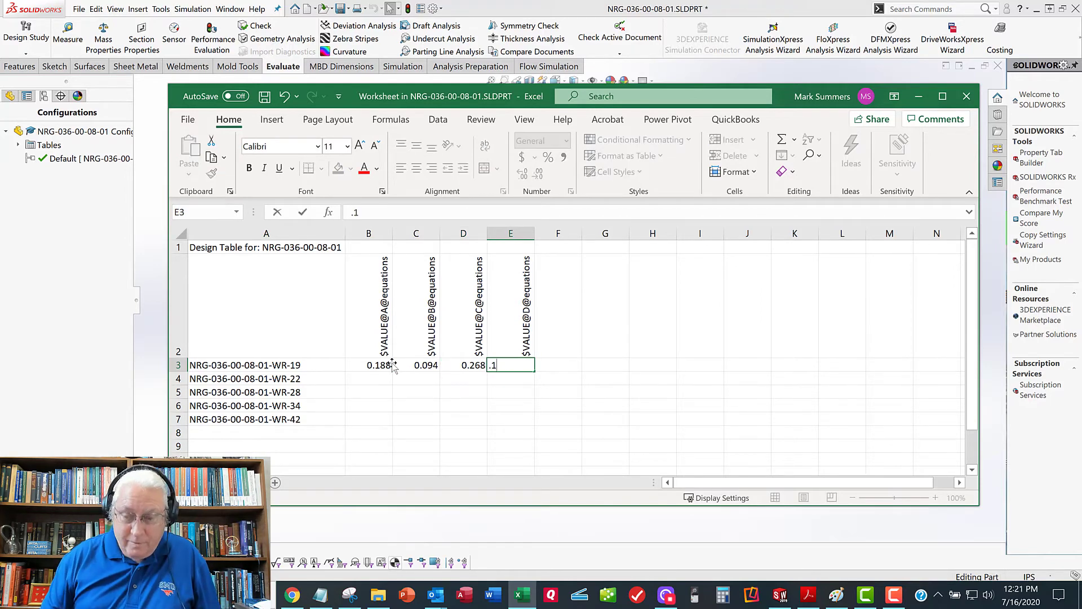
text(74)
key(Left)
key(Left)
key(Left)
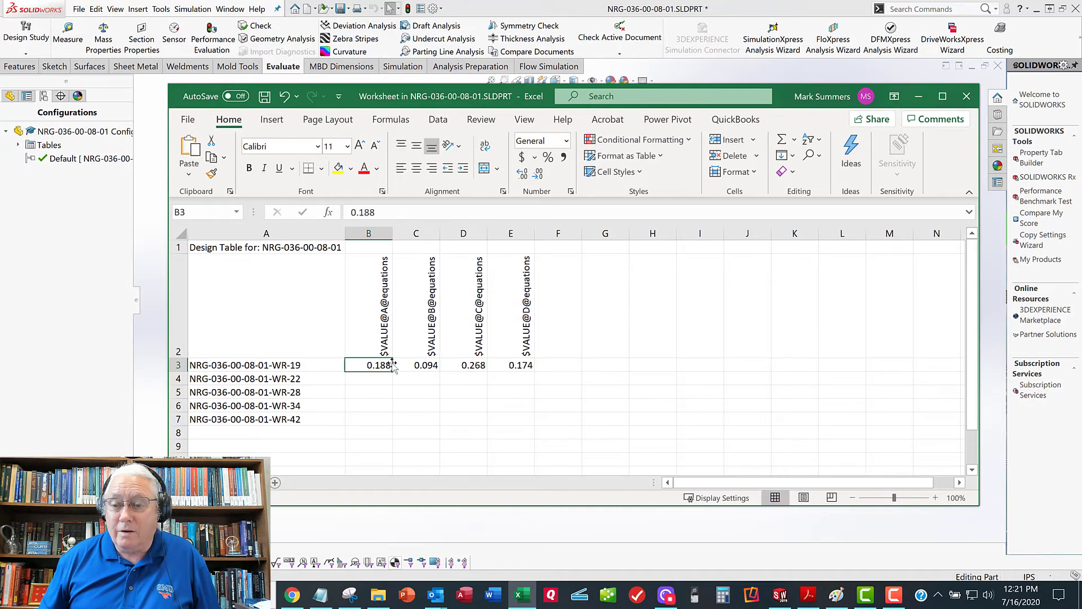
Fill in the WR-22 row with A = 0.224, B = 0.112, C = 0.304 and D = 0.192.
key(Down)
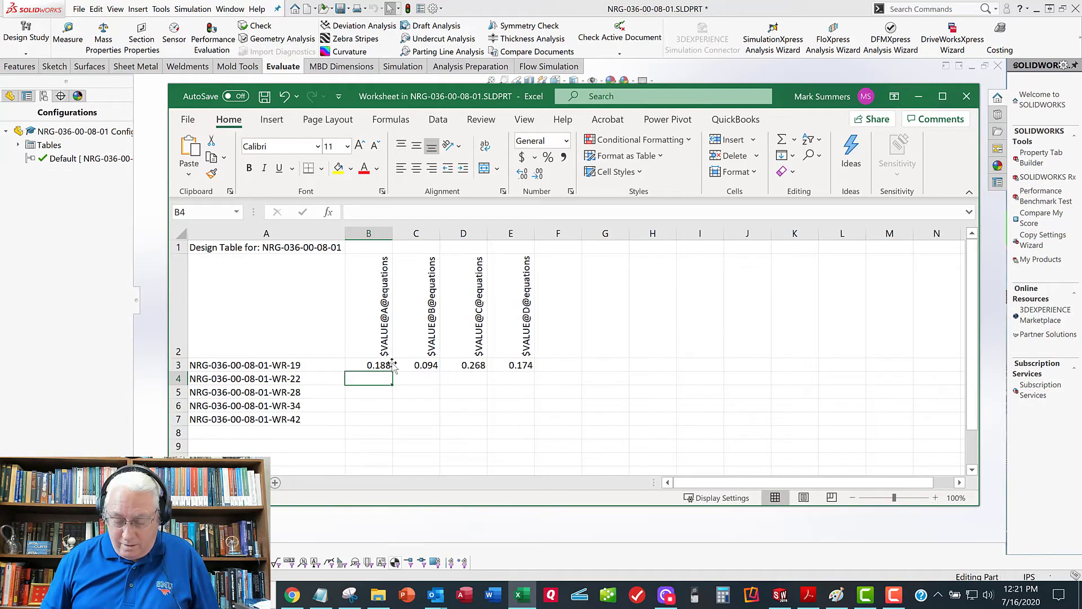
text(.224)
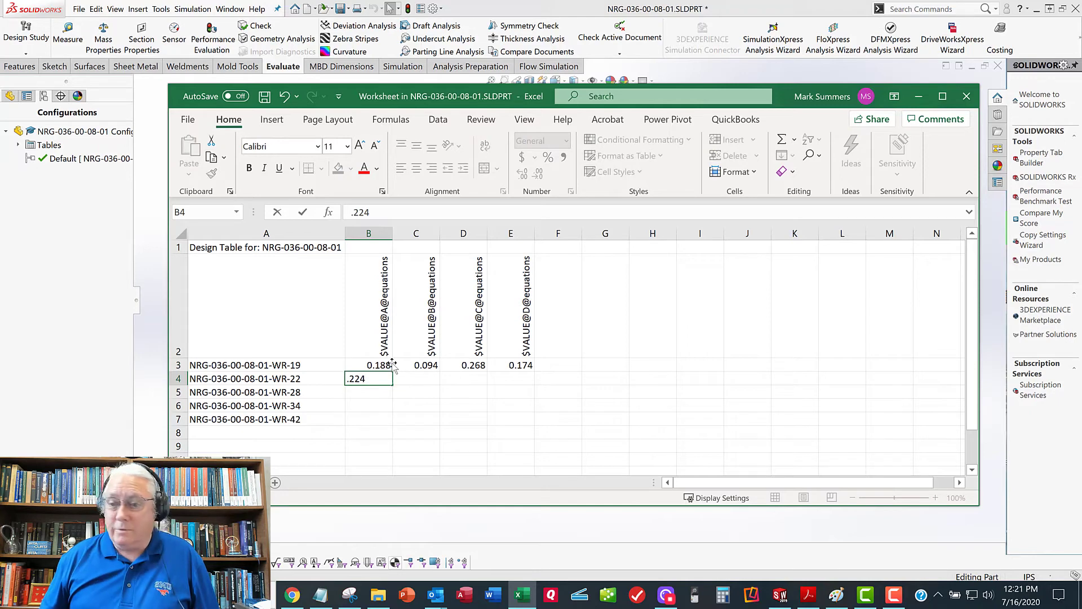
key(Right)
text(.112)
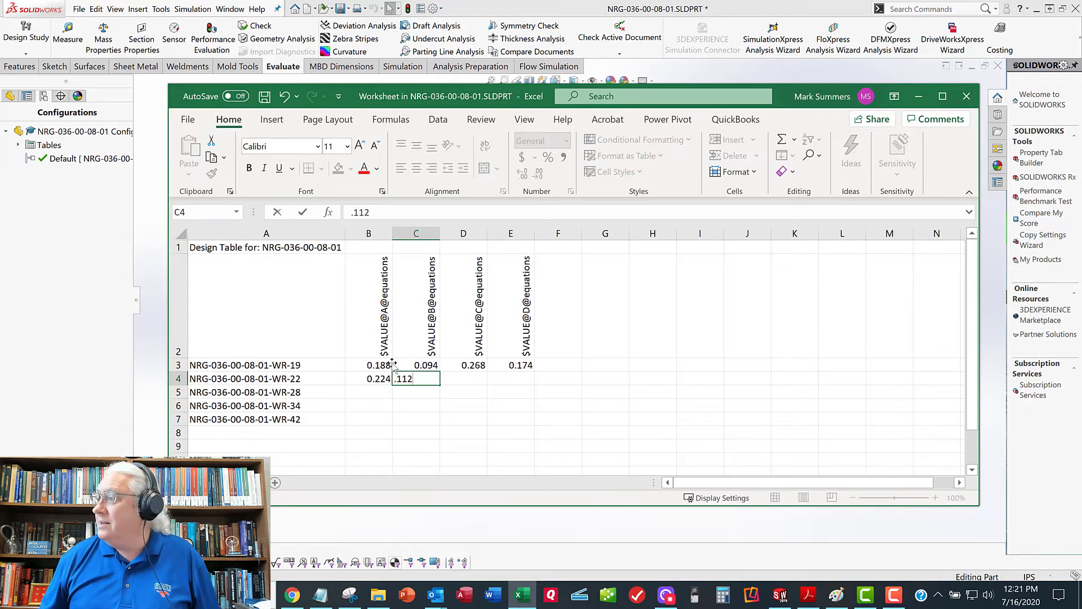
key(Right)
text(.)
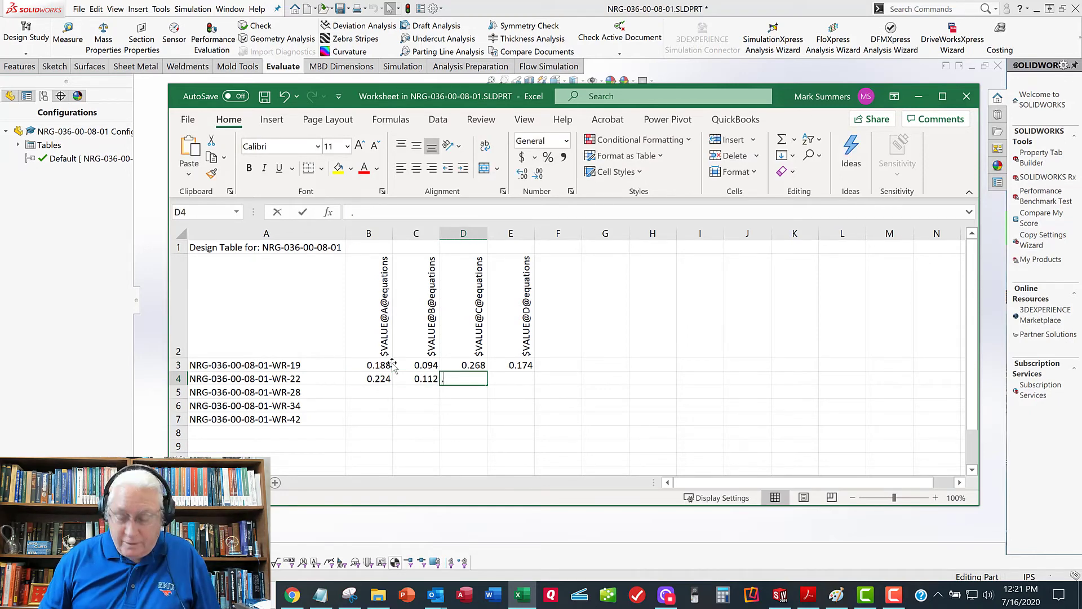
text(304)
key(Right)
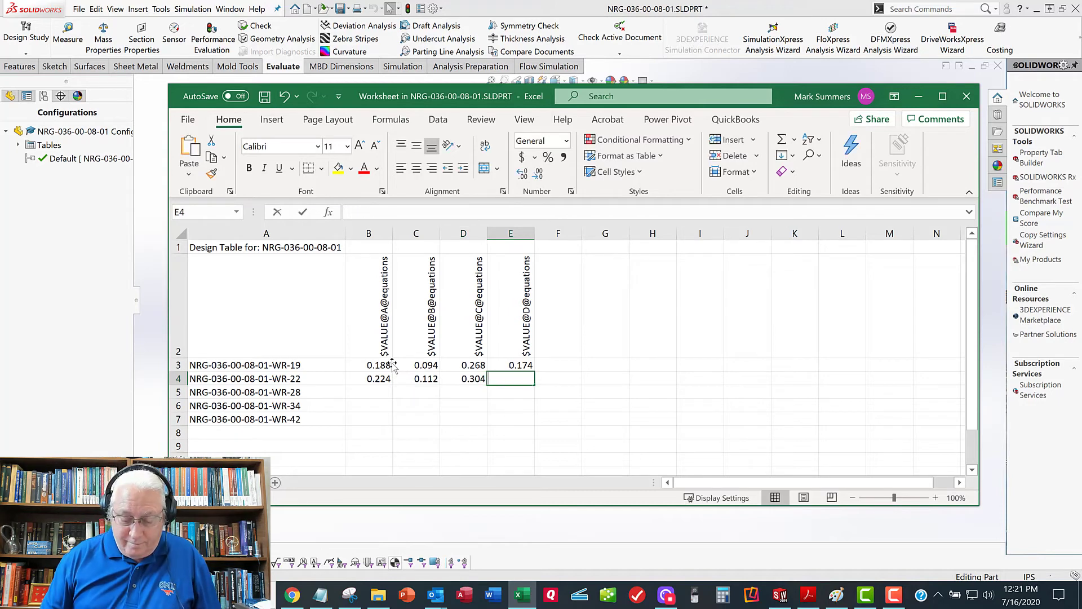
text(.192)
key(Return)
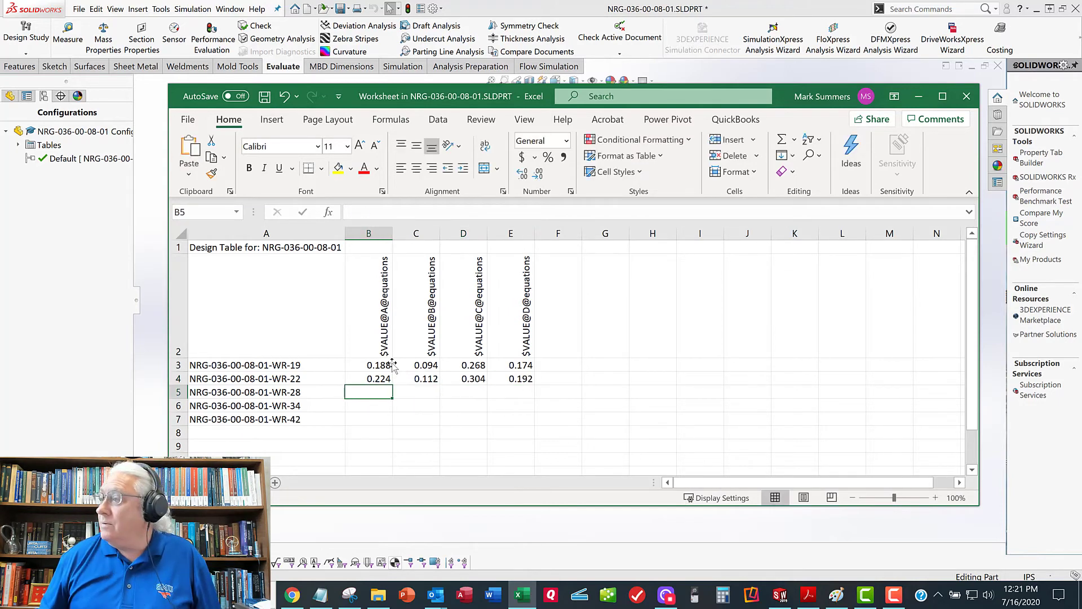
Fill in the WR-28 row with A = 0.28, B = 0.14, C = 0.36 and D = 0.22.
text(.28)
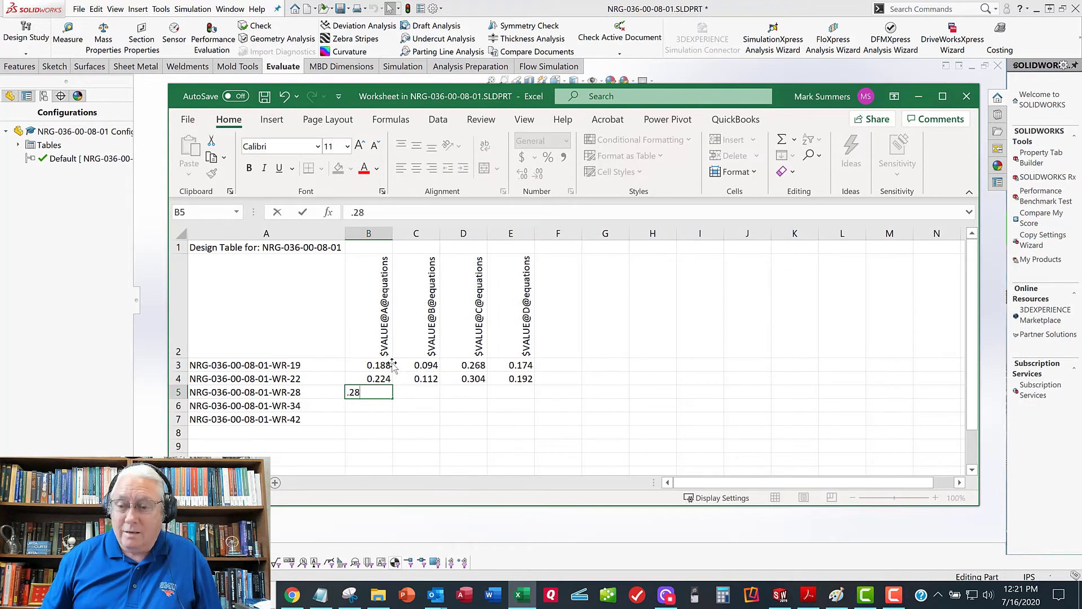
key(Right)
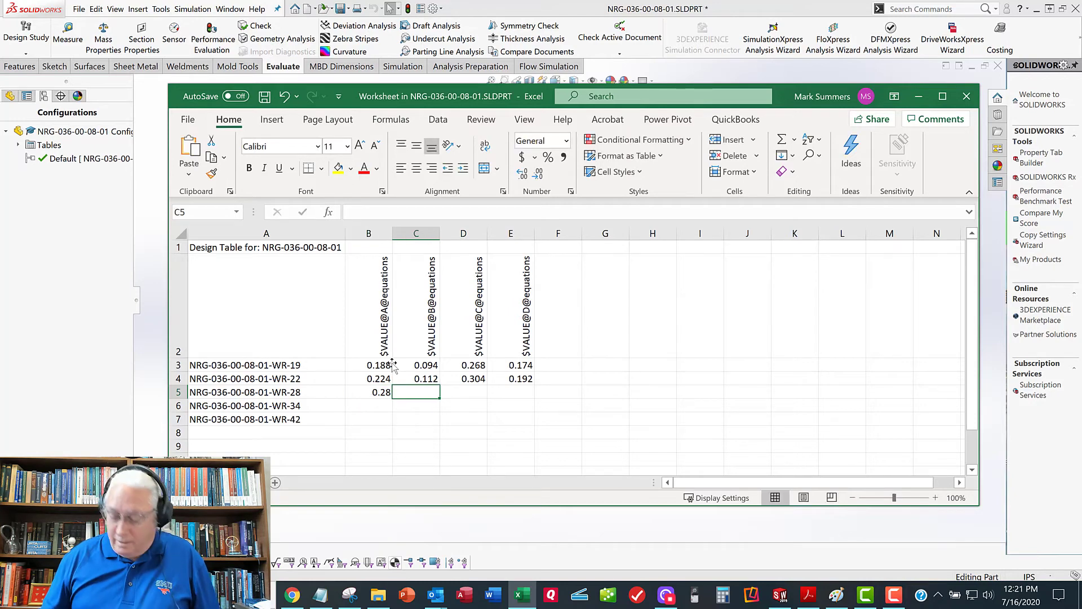
text(.14)
key(Right)
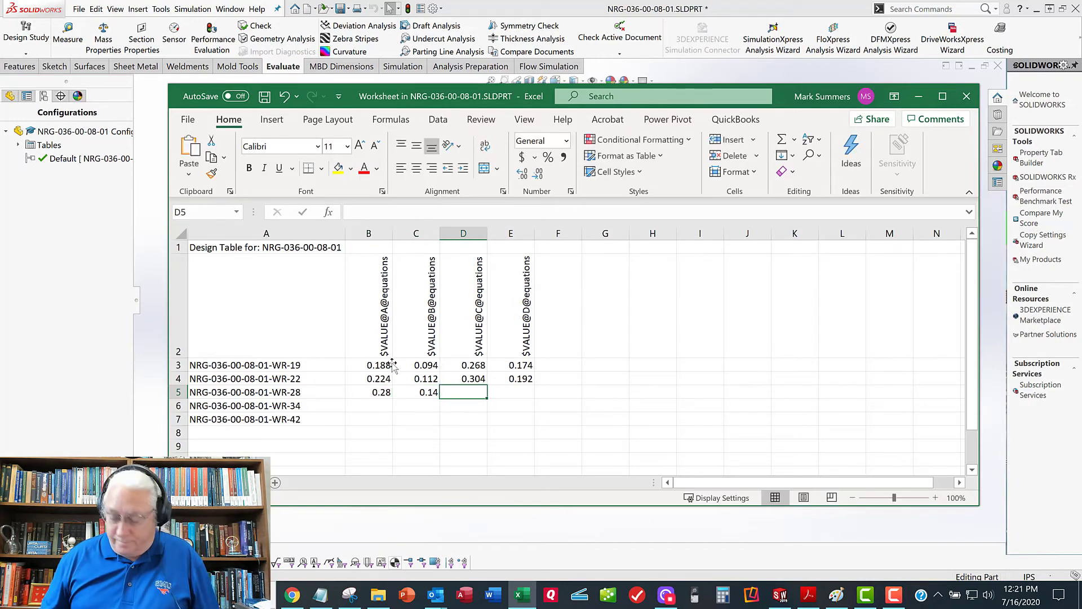
text(.3)
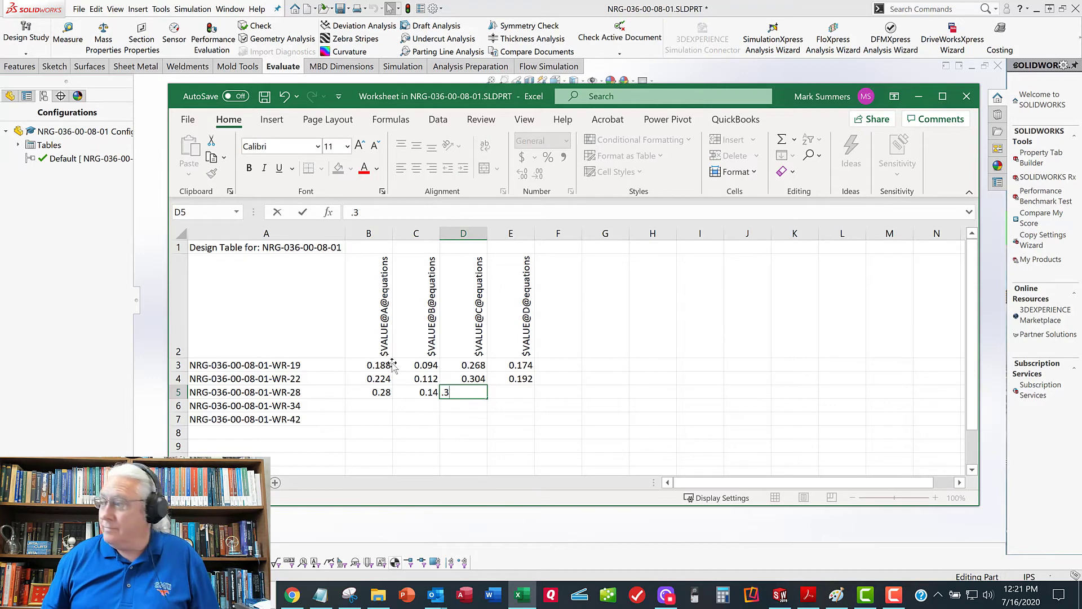
text(76)
key(Right)
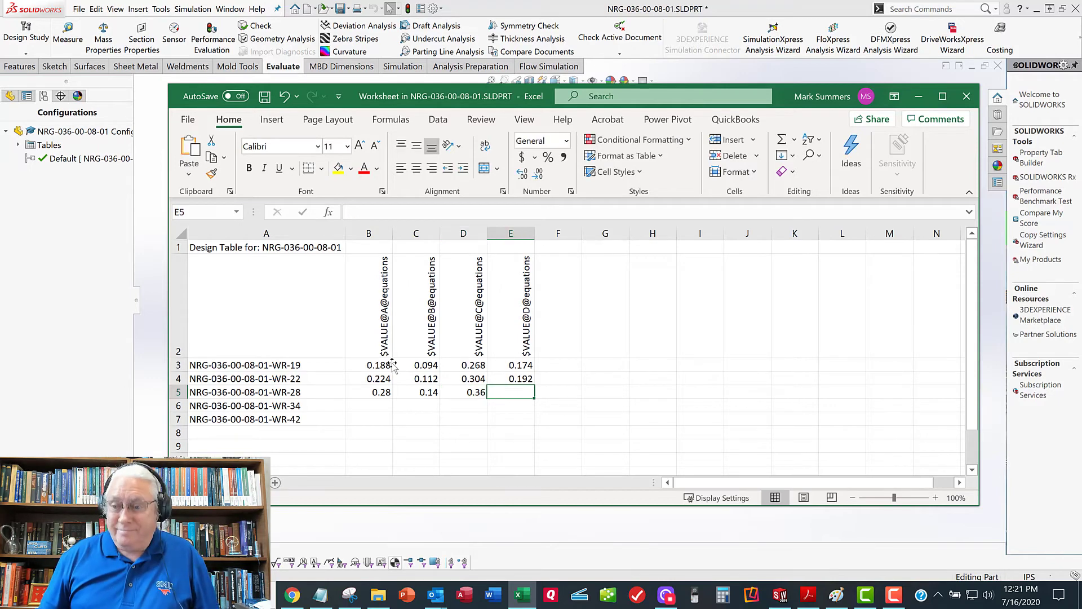
text(.22)
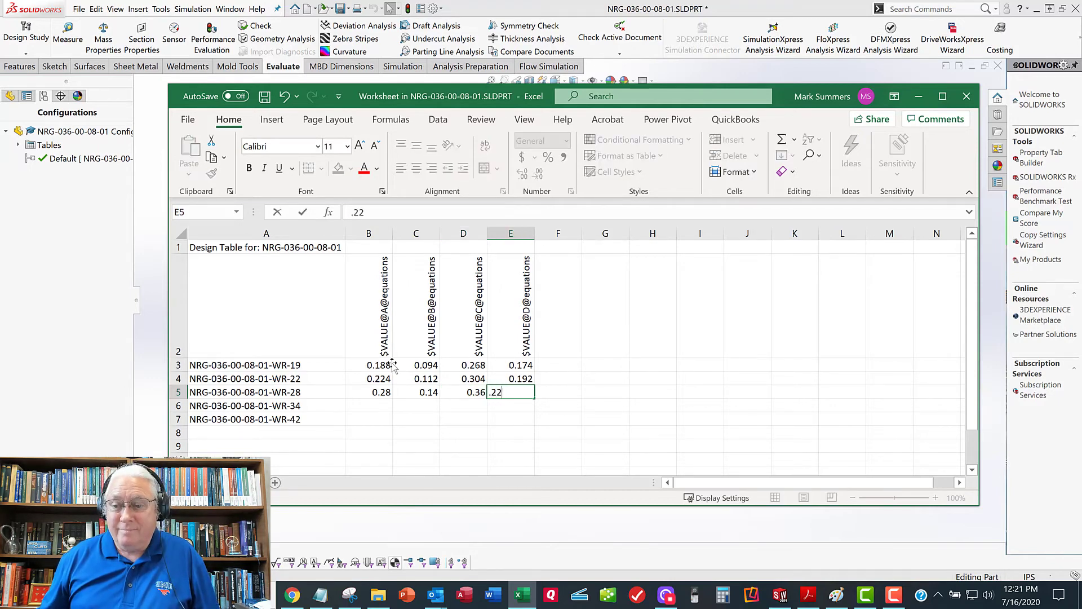
key(Return)
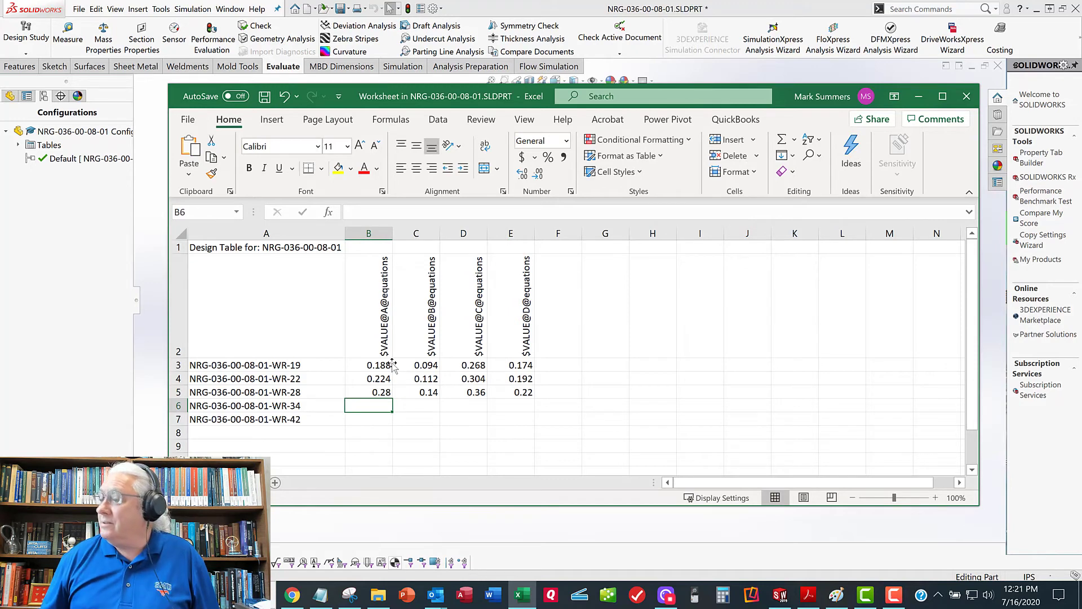
Fill in the WR-34 row with A = 0.34, B = 0.17, C = 0.42 and D = 0.25.
text(.)
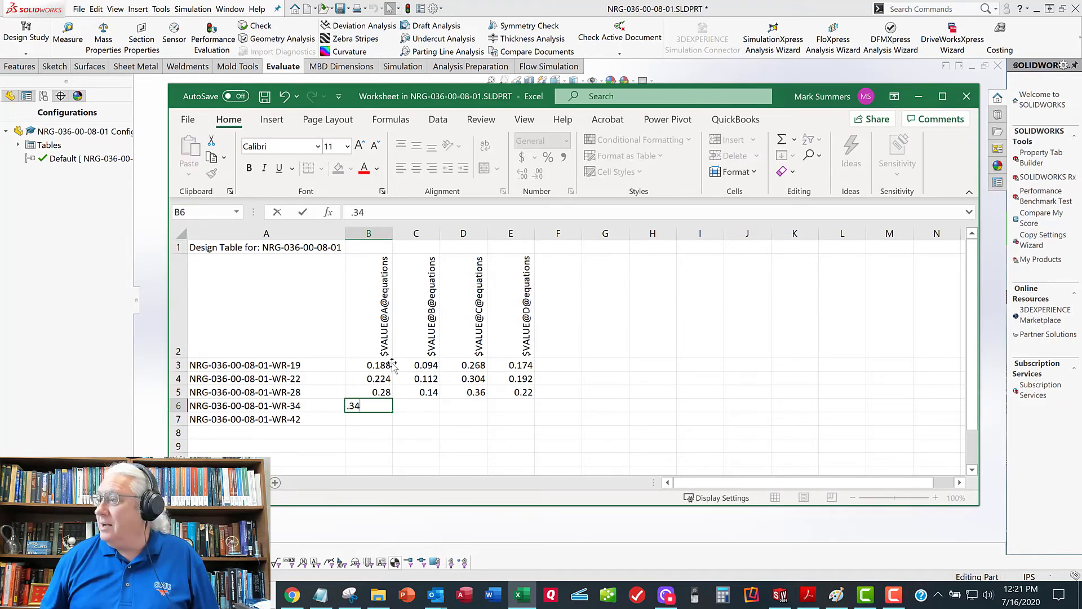
text(34)
key(Right)
text(.17)
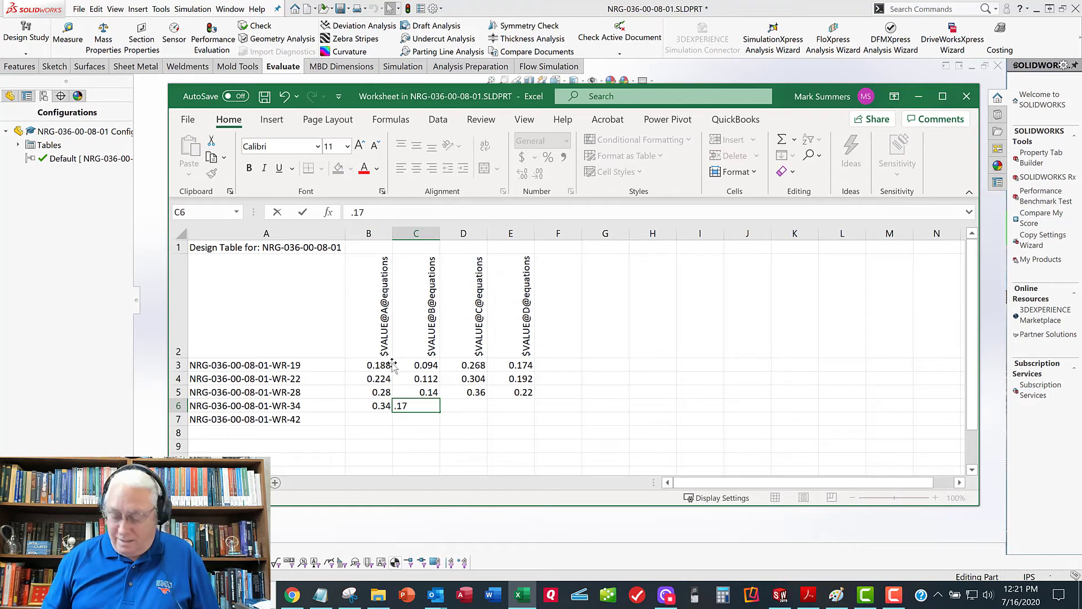
key(Right)
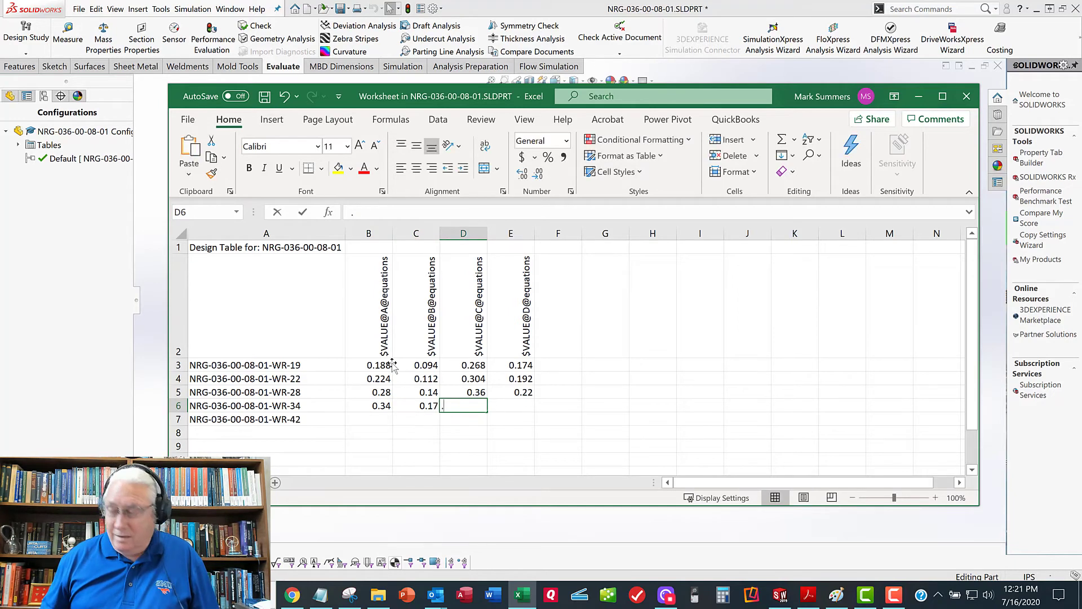
text(.42)
key(Right)
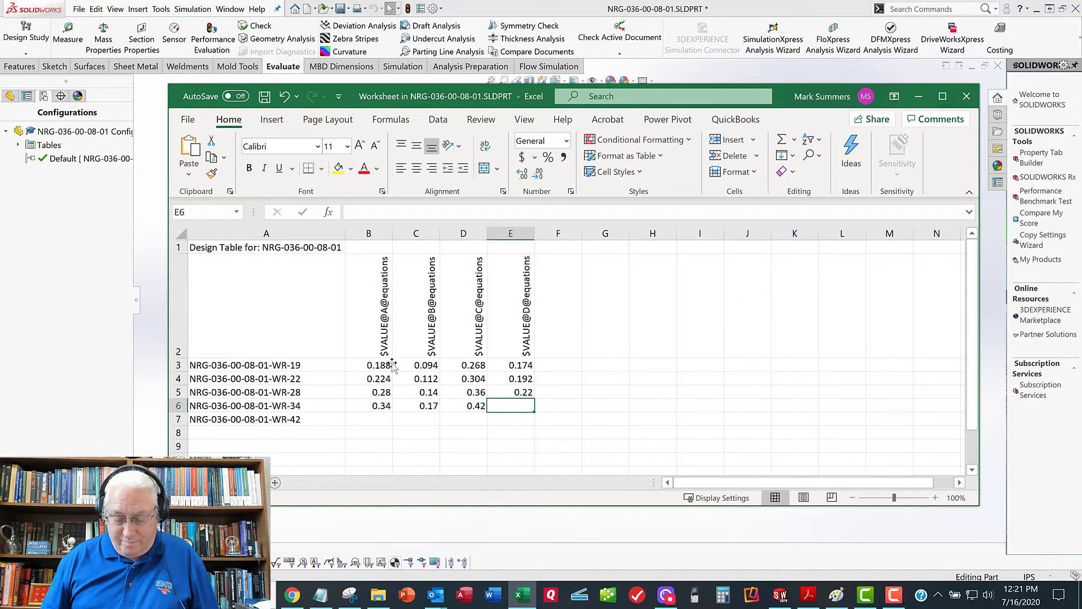
text(.25)
key(Return)
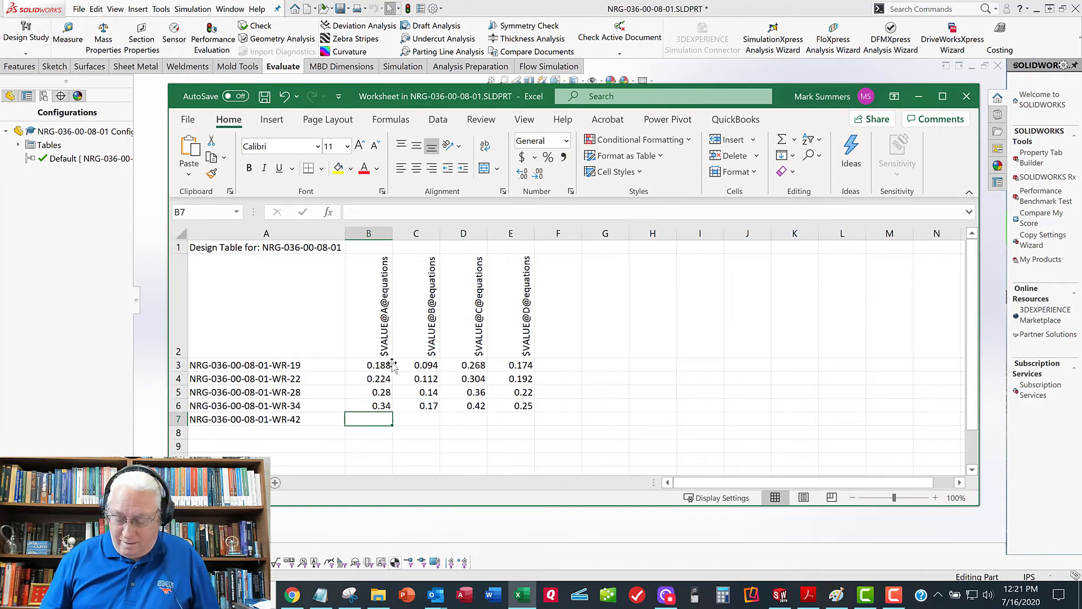
Fill in the WR-42 row with A = 0.42, B = 0.17, C = 0.5 and D = 0.25.
text(.42)
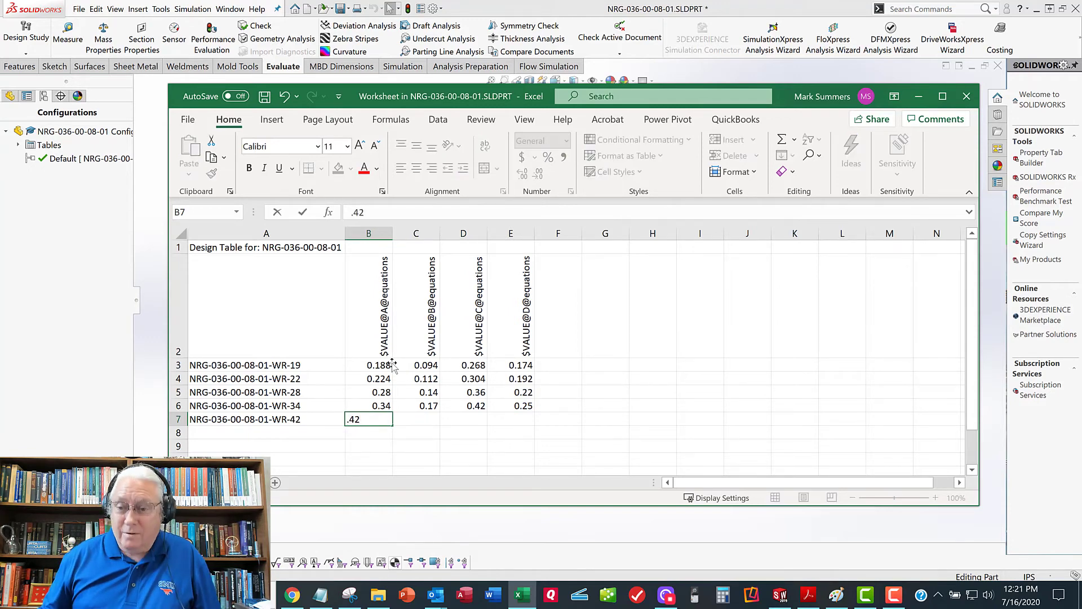
key(Tab)
text(.)
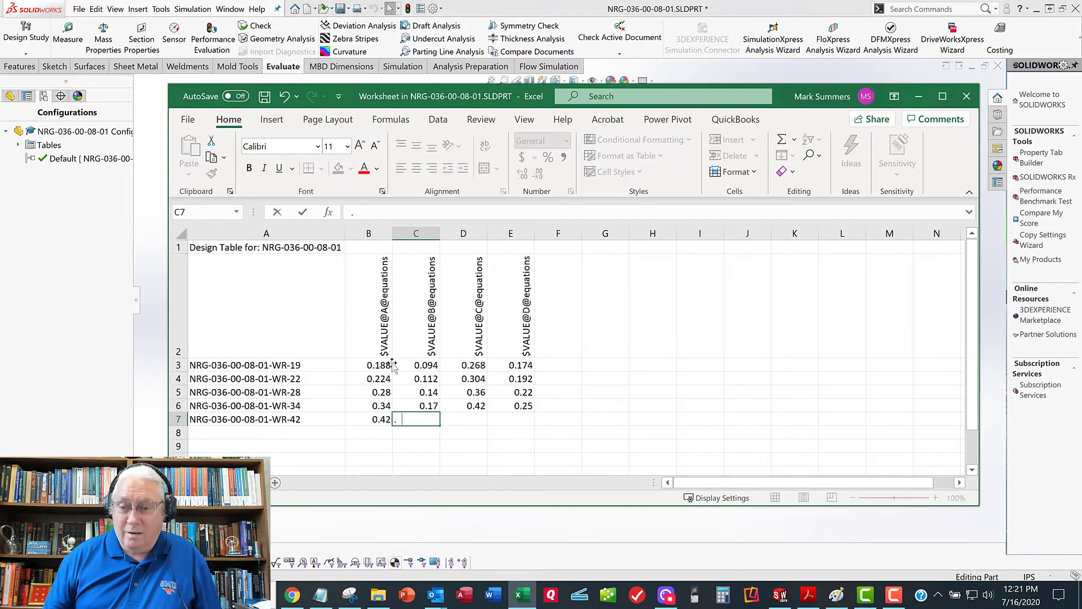
text(17)
key(Tab)
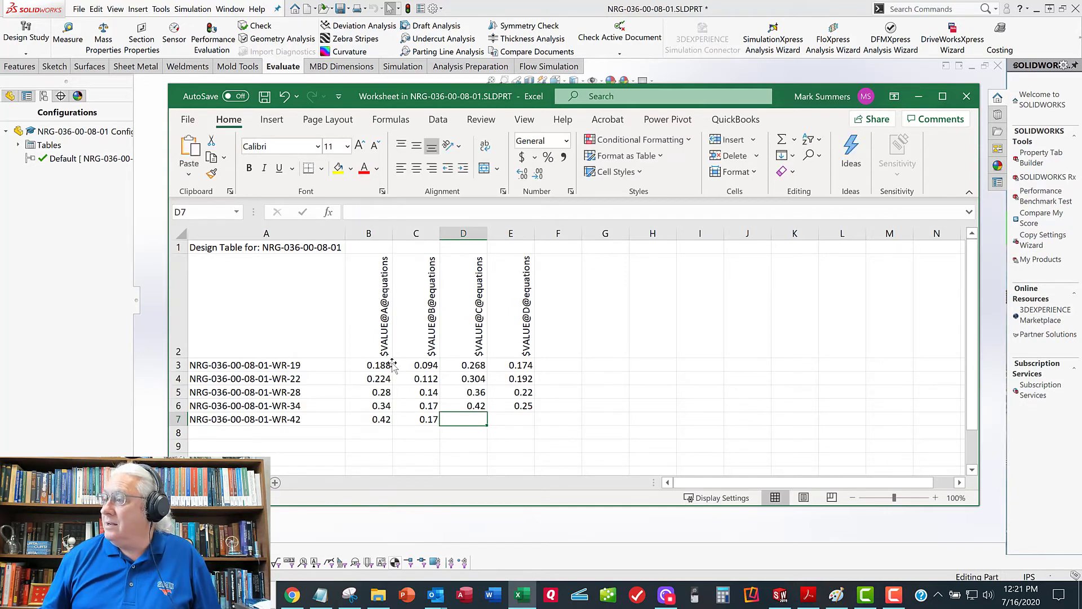
text(.5)
key(Tab)
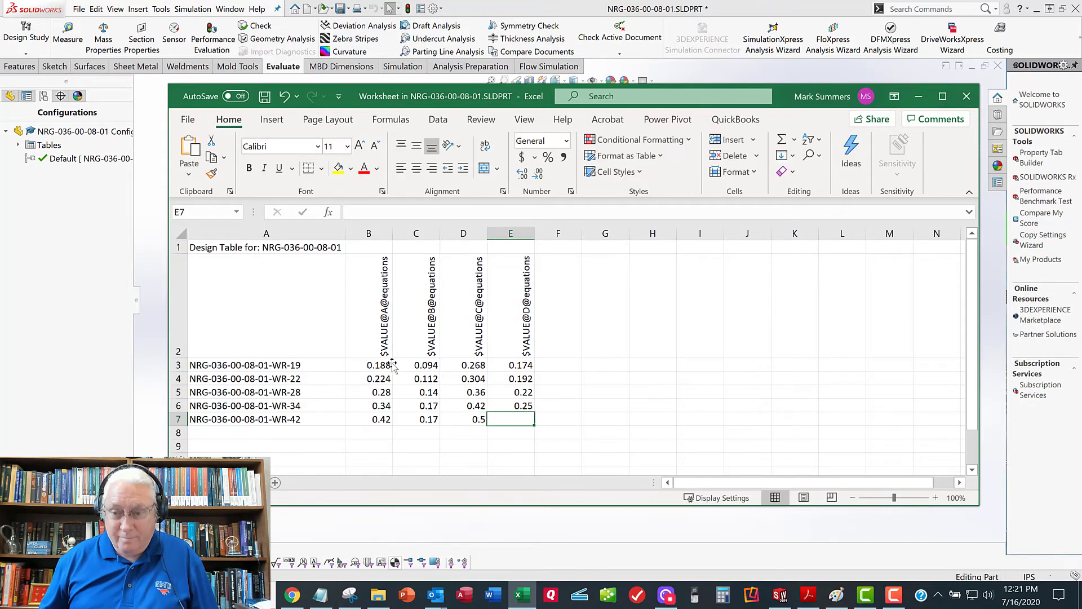
text(.25)
key(Tab)
key(Left)
key(Left)
key(Left)
key(Left)
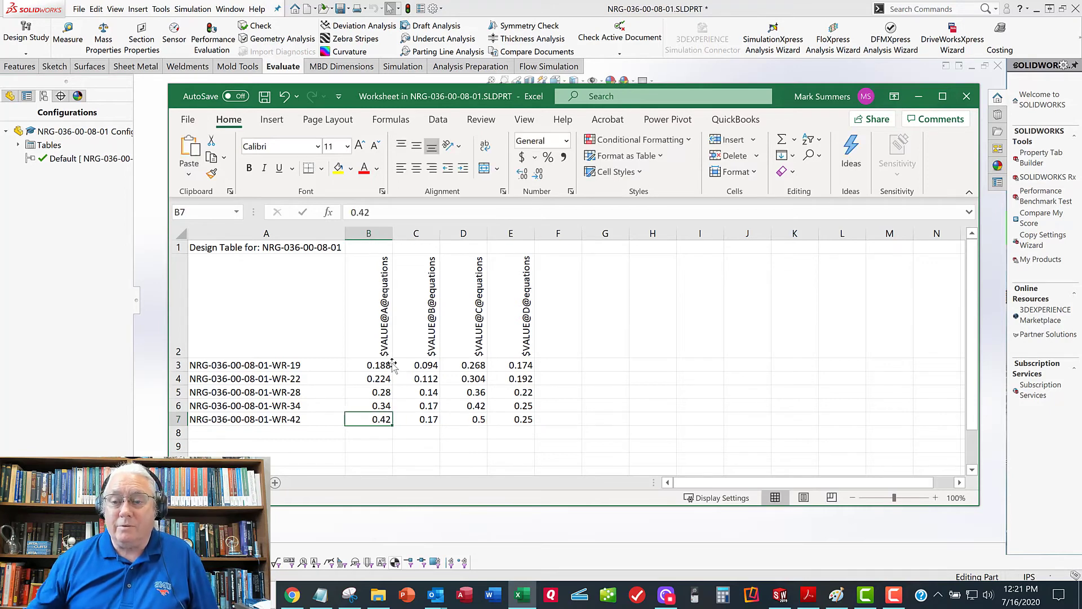
Check the design table's names, headers and values, and close the worksheet to generate the WR-19 to WR-42 configurations.
click(276, 365)
click(379, 294)
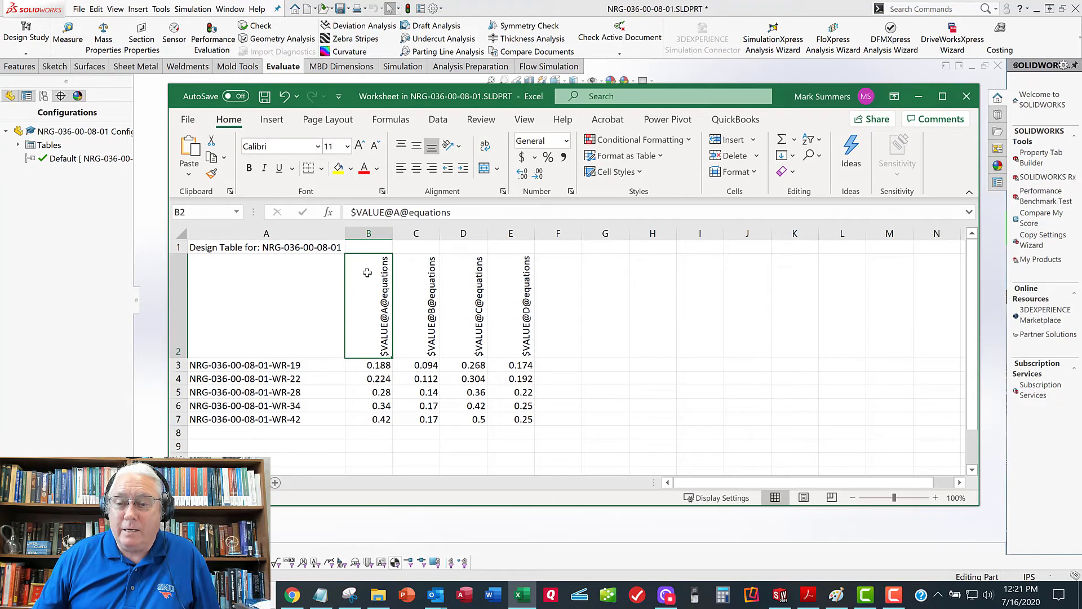
click(247, 364)
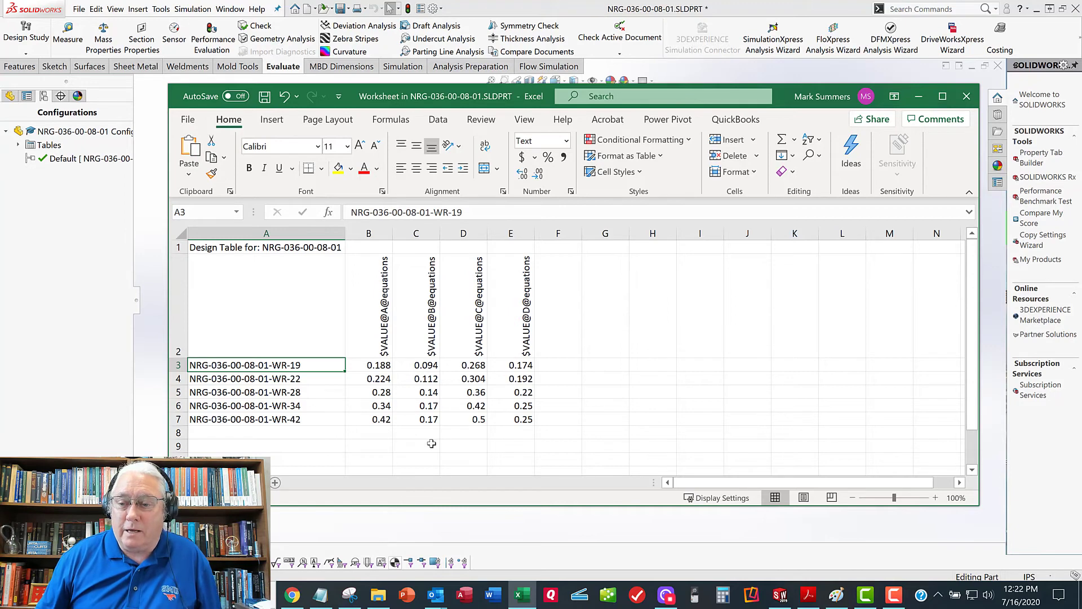
click(521, 419)
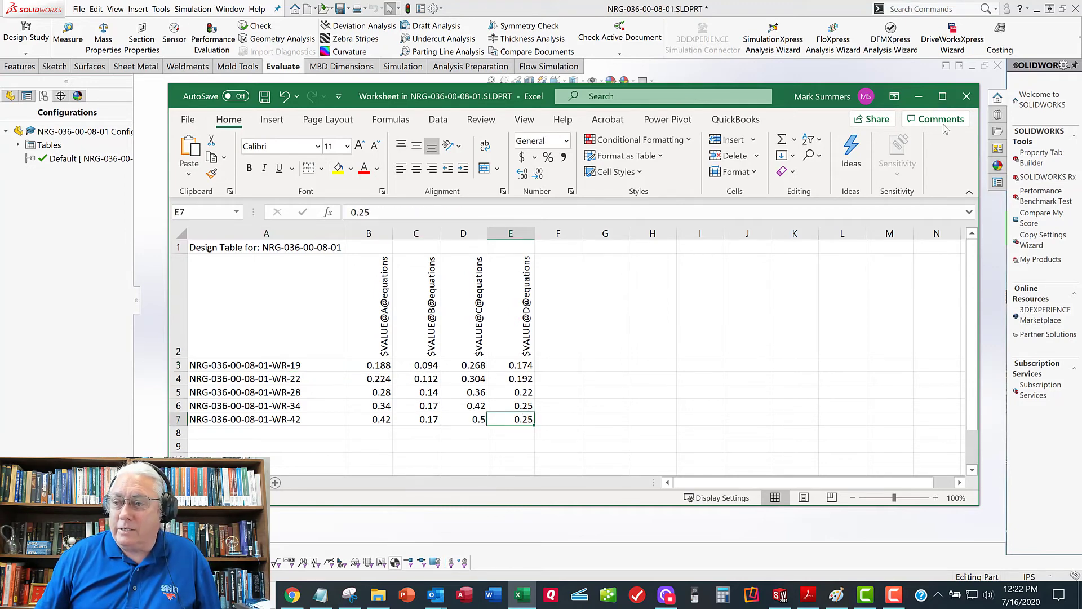
click(967, 95)
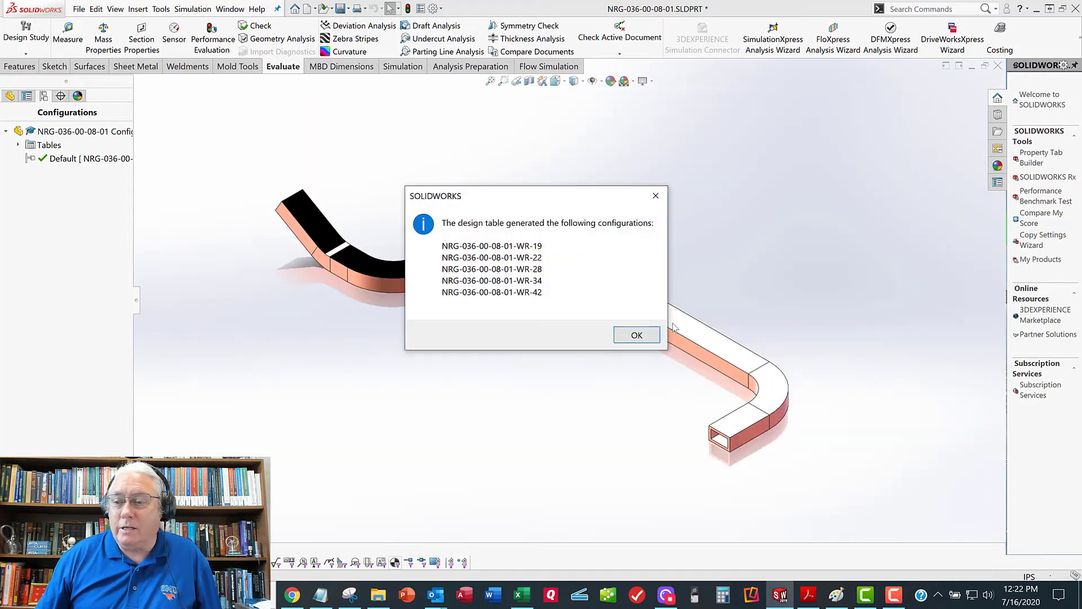
click(637, 335)
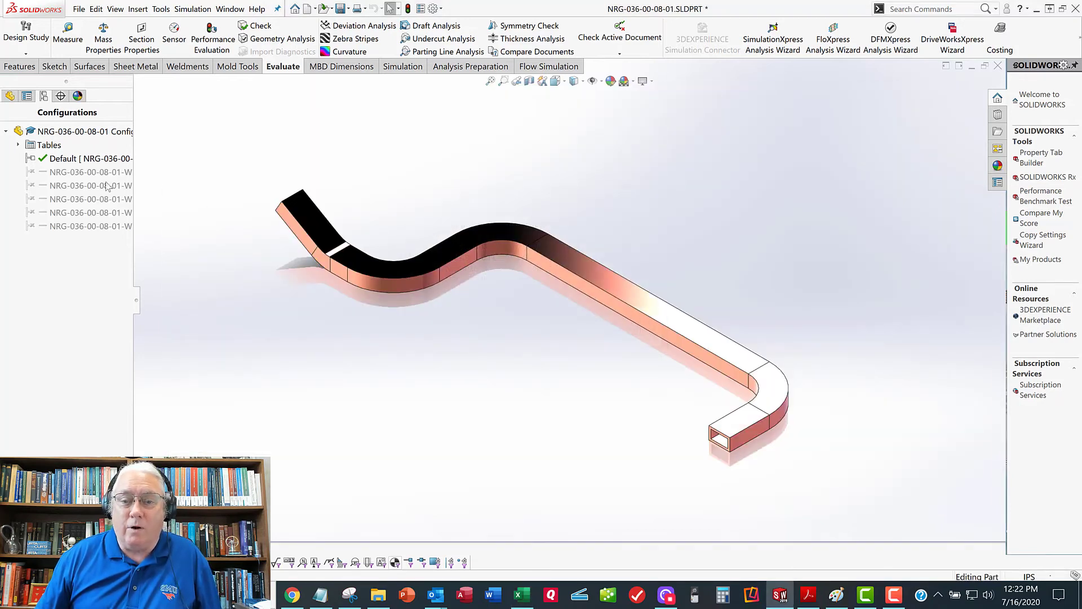
Activate the WR configurations in turn to compare the waveguide's cross-sections, and return to the Default configuration.
double_click(85, 172)
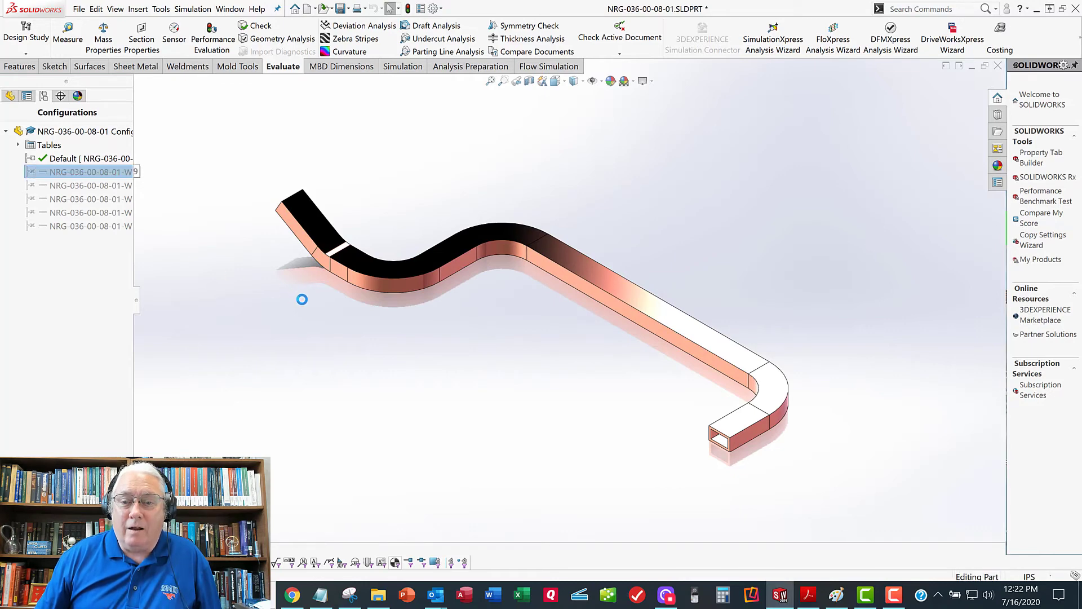
double_click(36, 187)
double_click(34, 200)
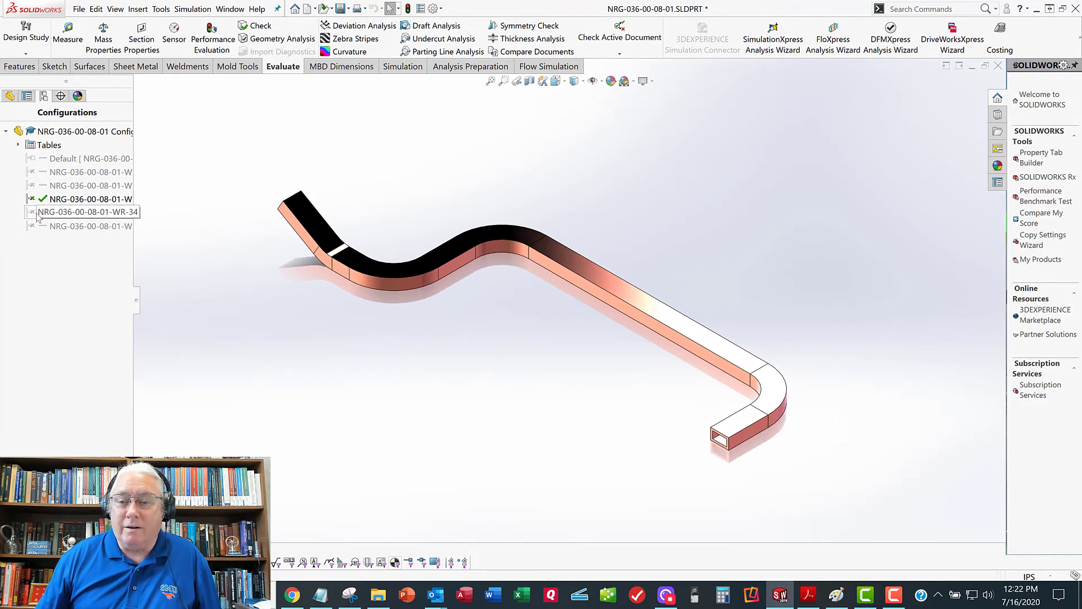
double_click(39, 213)
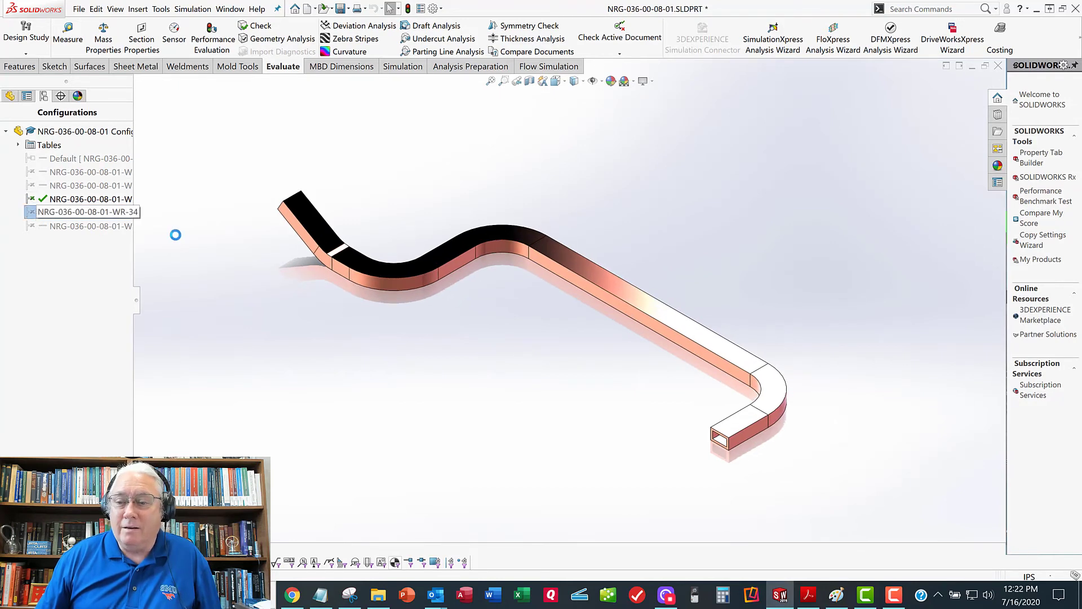
double_click(40, 227)
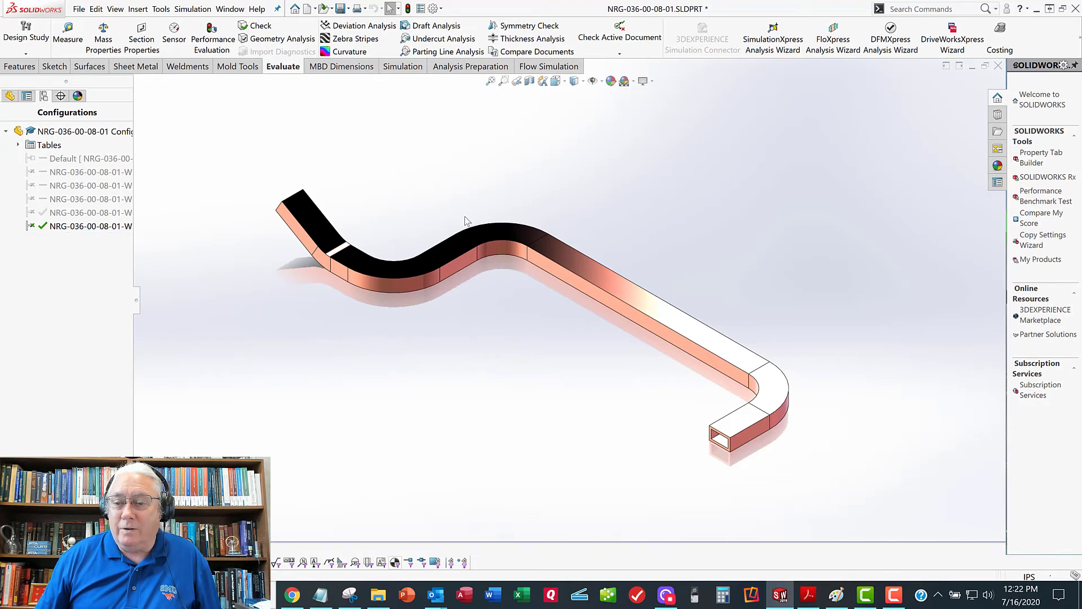
double_click(45, 171)
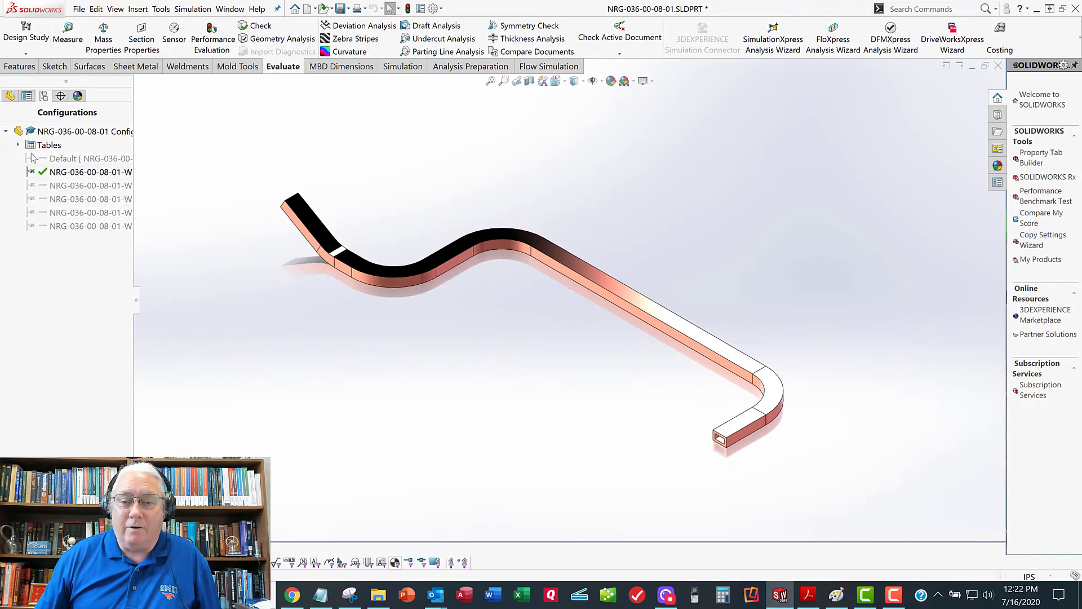
double_click(32, 158)
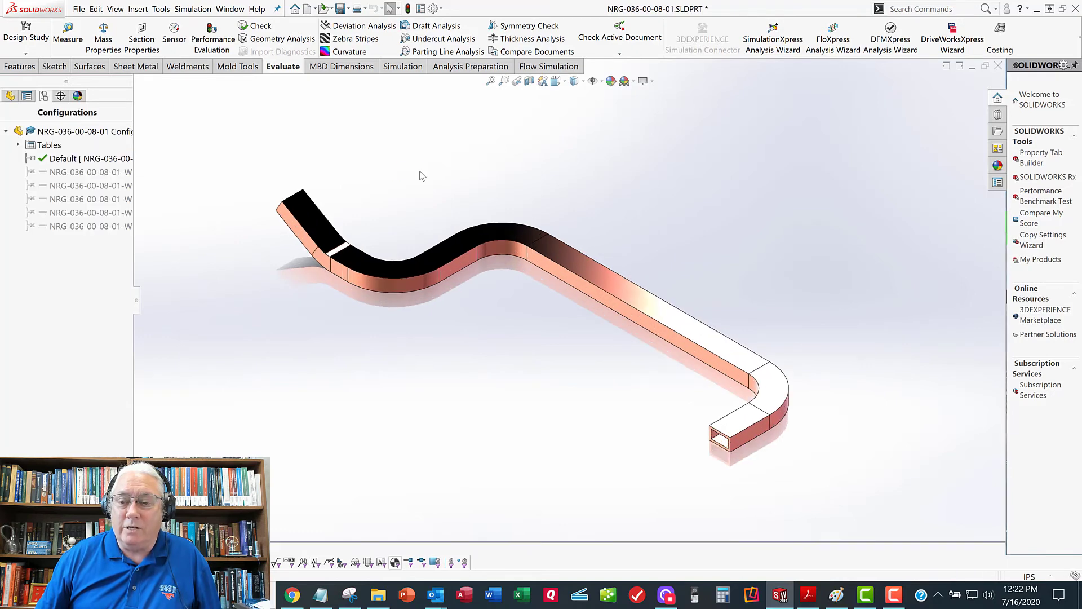
Examine the sweep's bends and the dimensions of its 3D path sketch in the feature tree and model.
click(10, 96)
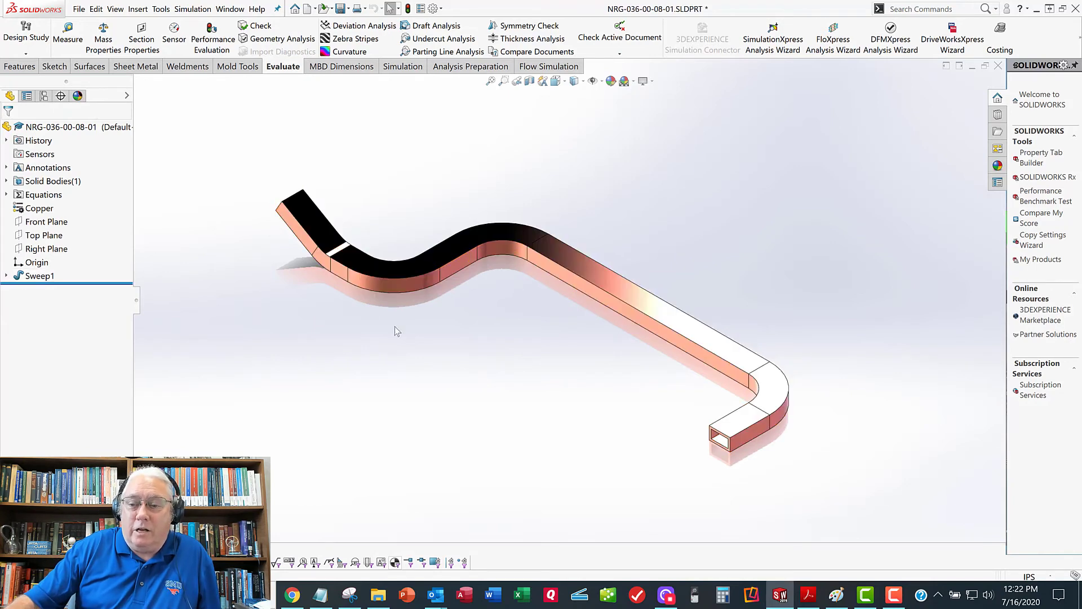
mouse_move(433, 356)
middle_down()
mouse_move(459, 321)
mouse_move(437, 355)
middle_up()
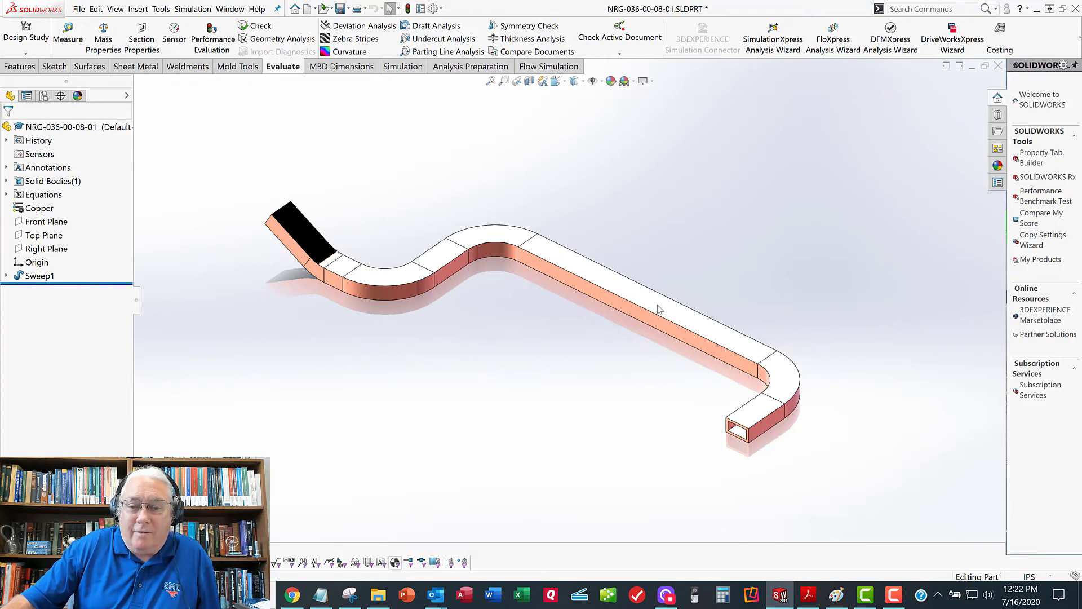
click(7, 276)
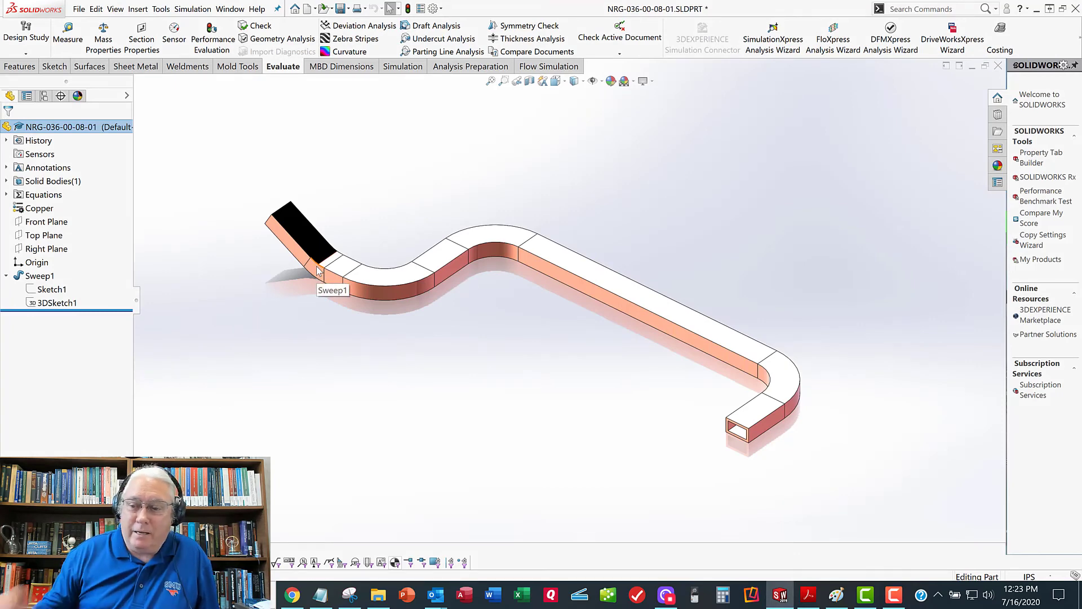
click(484, 259)
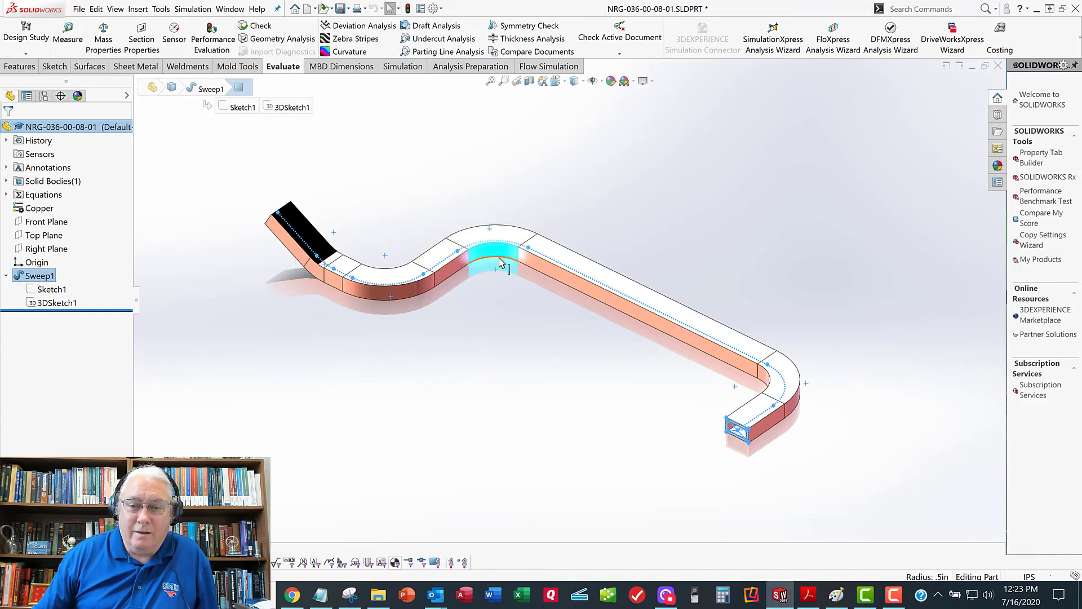
click(542, 196)
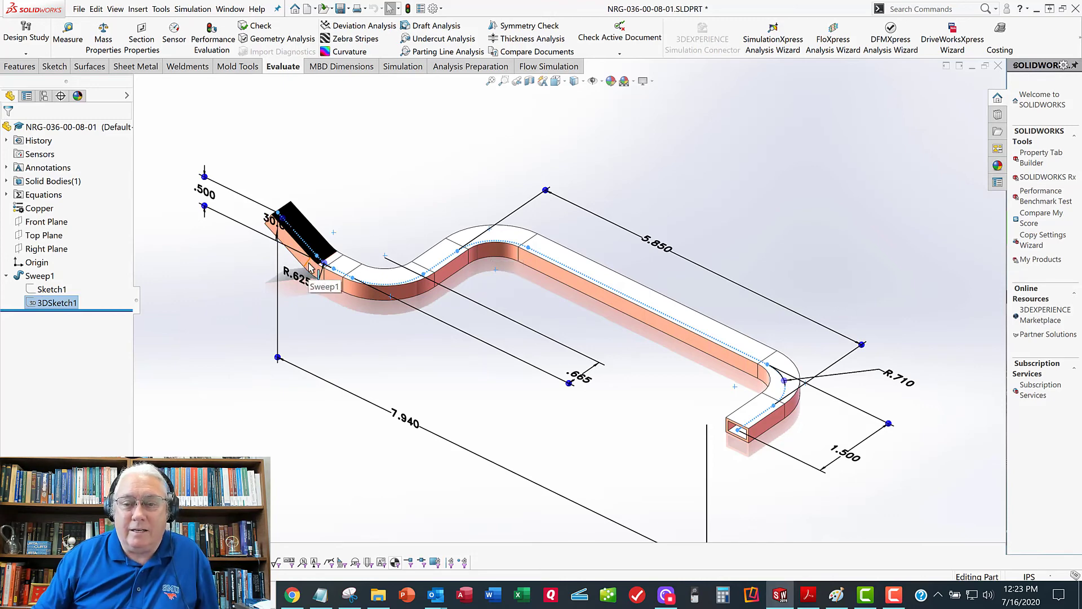
click(399, 181)
scroll(513, 295, up, 1)
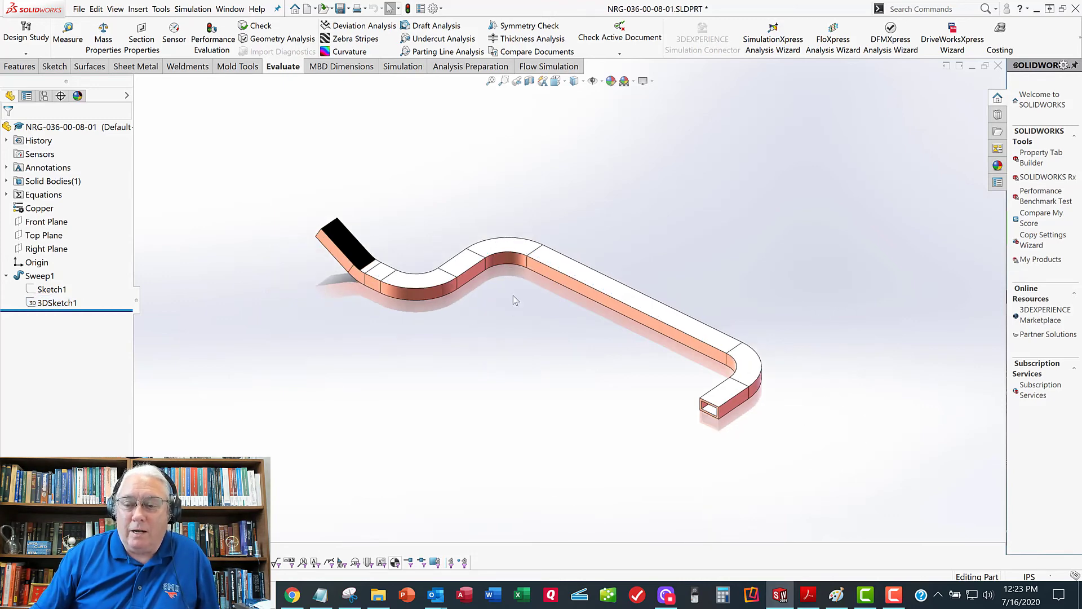
mouse_move(513, 295)
middle_down()
mouse_move(532, 278)
mouse_move(521, 296)
middle_up()
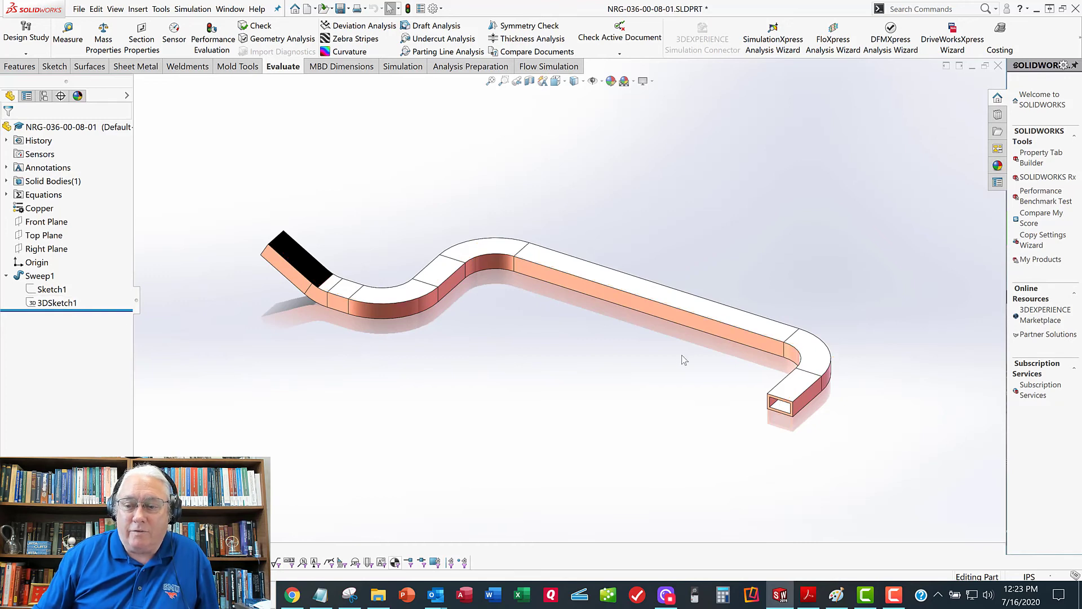
mouse_move(627, 380)
middle_down()
mouse_move(611, 387)
mouse_move(630, 380)
middle_up()
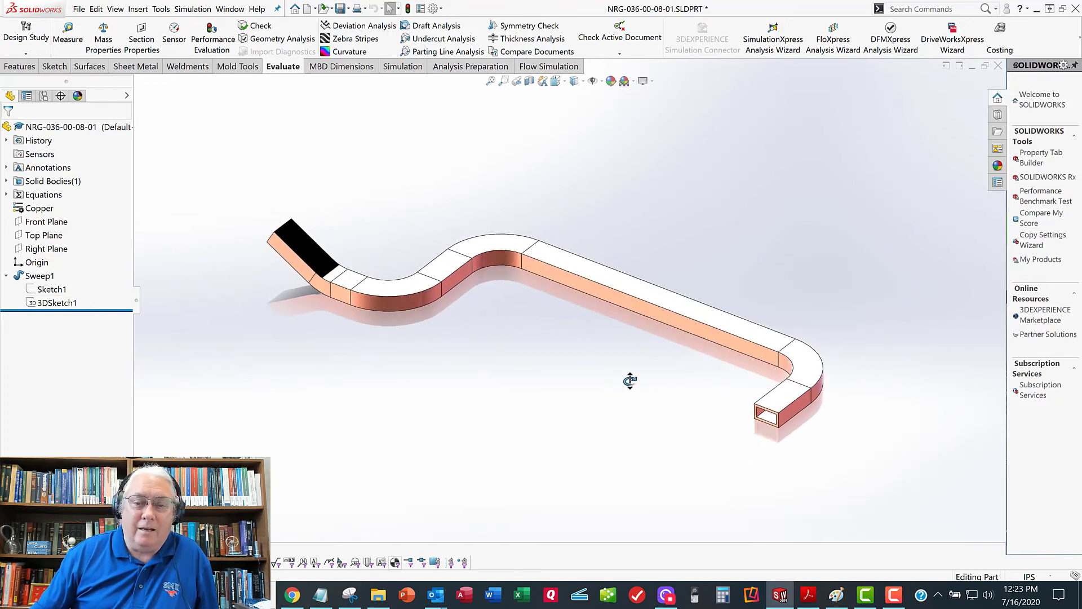